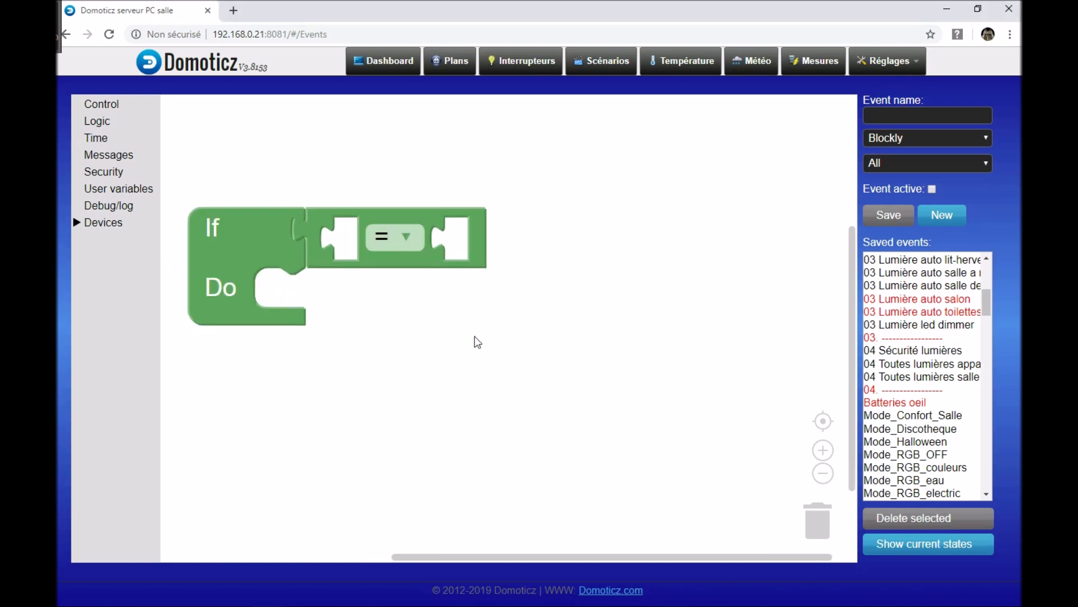
Step: Switch the If condition's comparison operator to <, ≤, > and finally ≥
left_click_drag(474, 339, 501, 356)
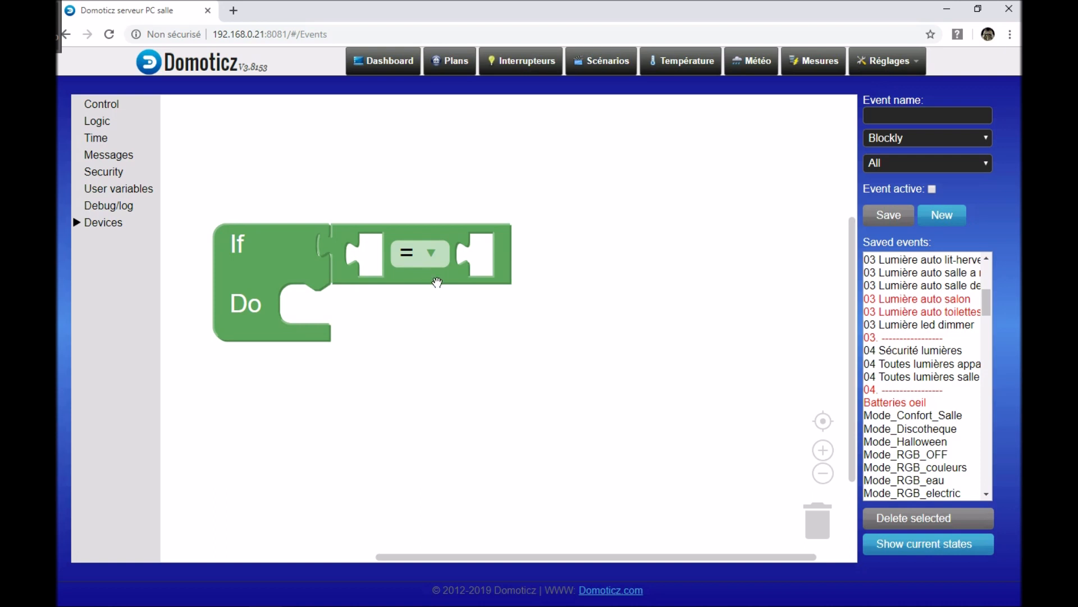
left_click(434, 256)
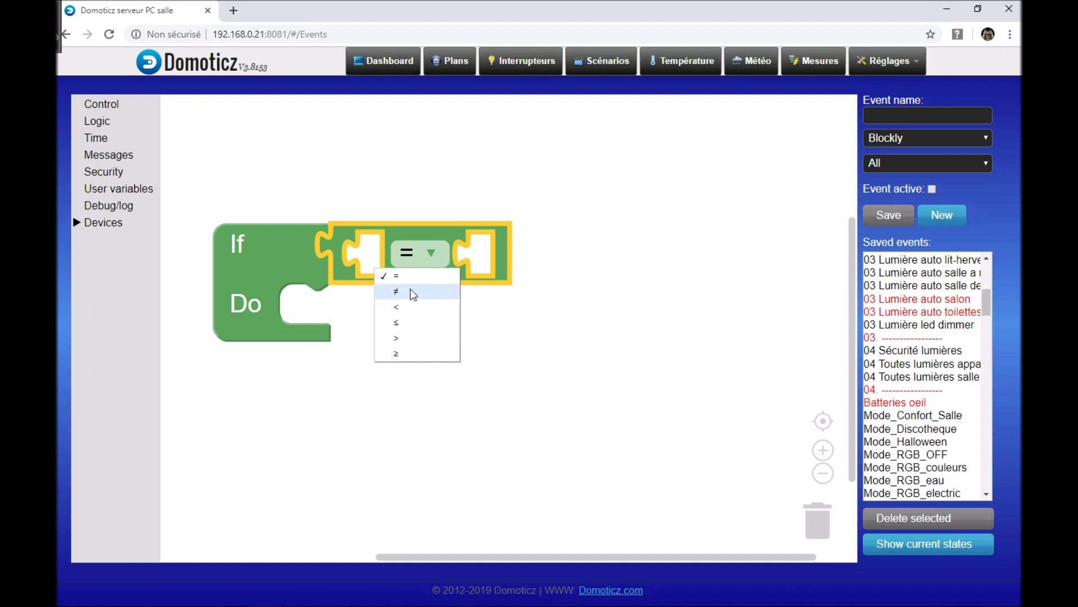
left_click(406, 311)
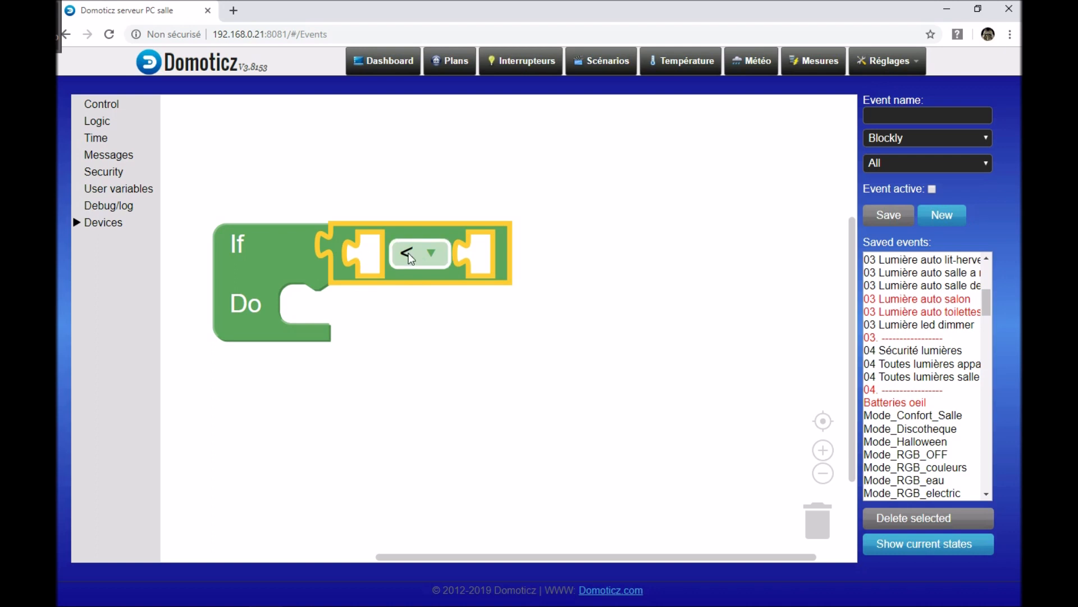
left_click(426, 254)
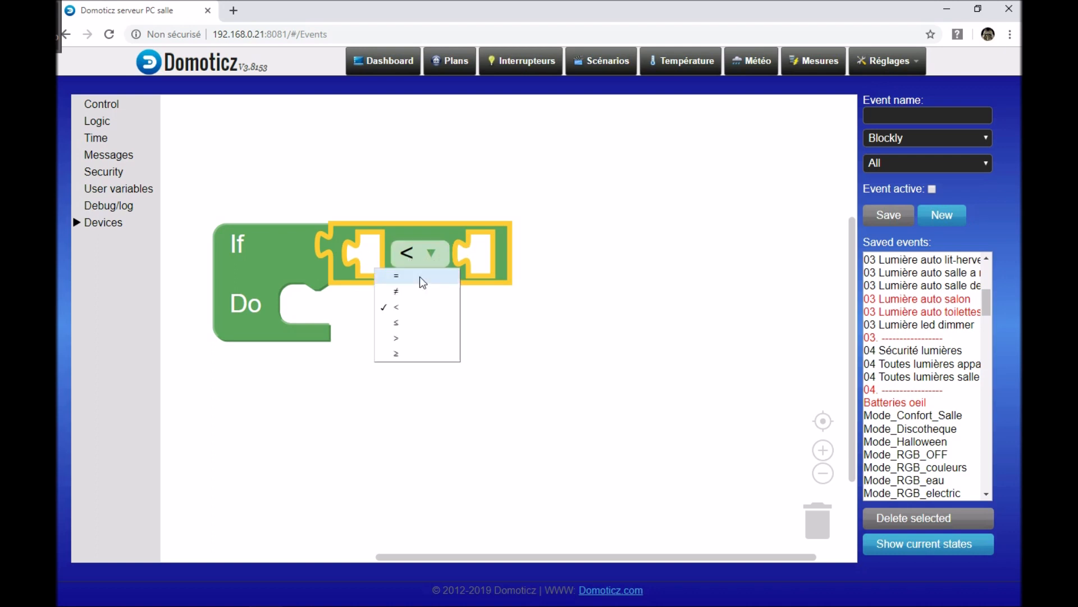
left_click(410, 322)
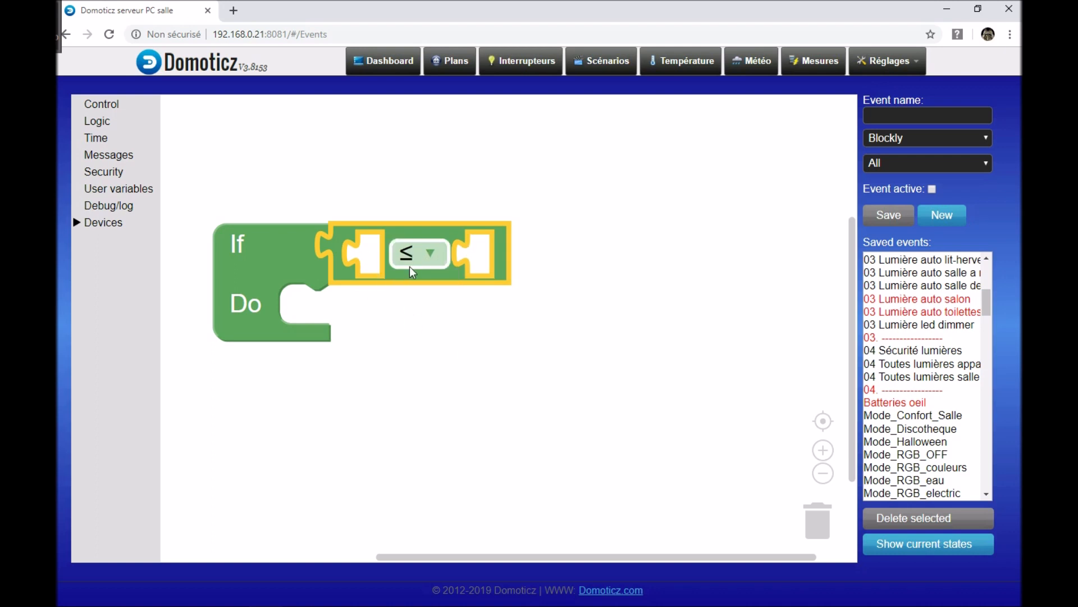
left_click(412, 268)
left_click(413, 339)
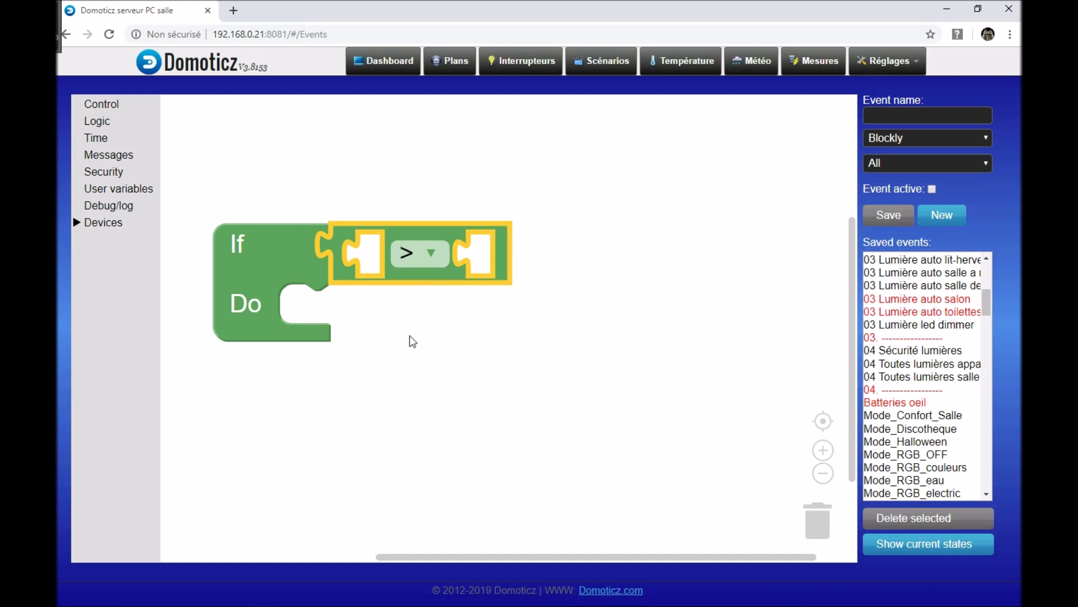
left_click(414, 255)
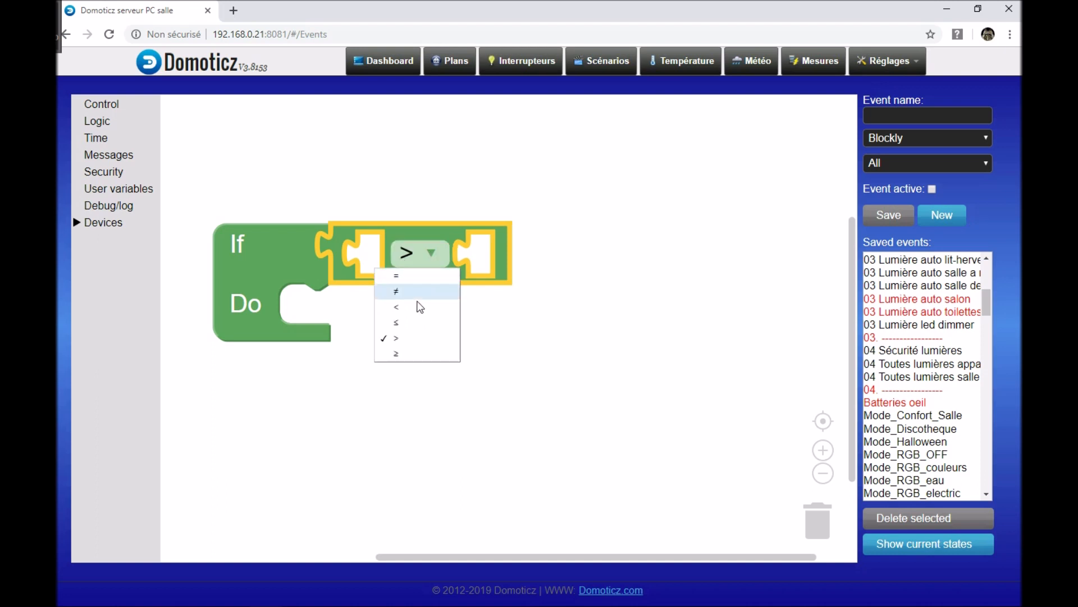
left_click(410, 355)
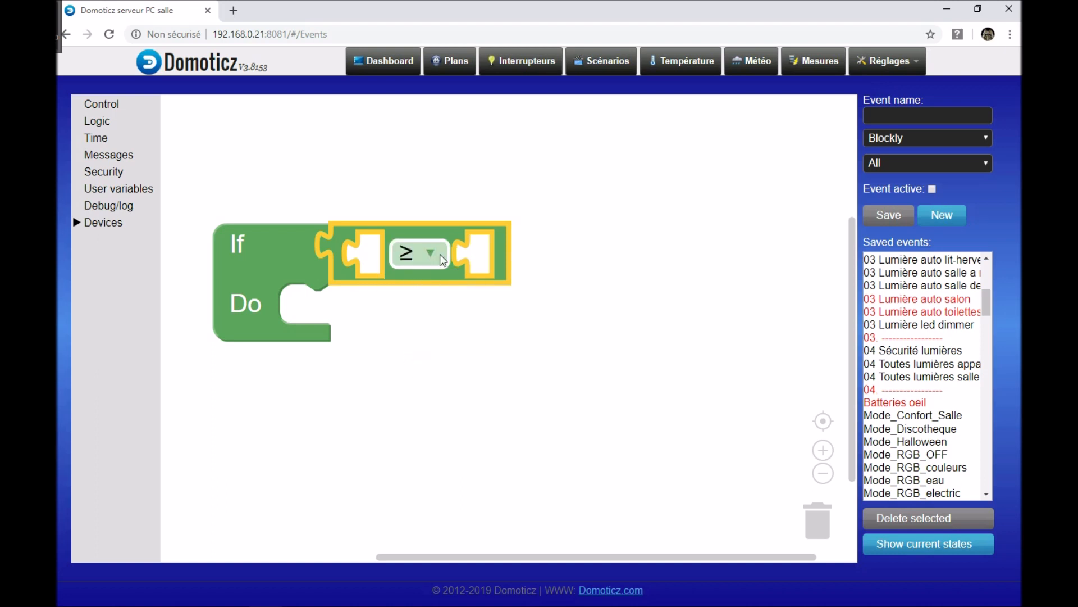
left_click(418, 254)
left_click(473, 336)
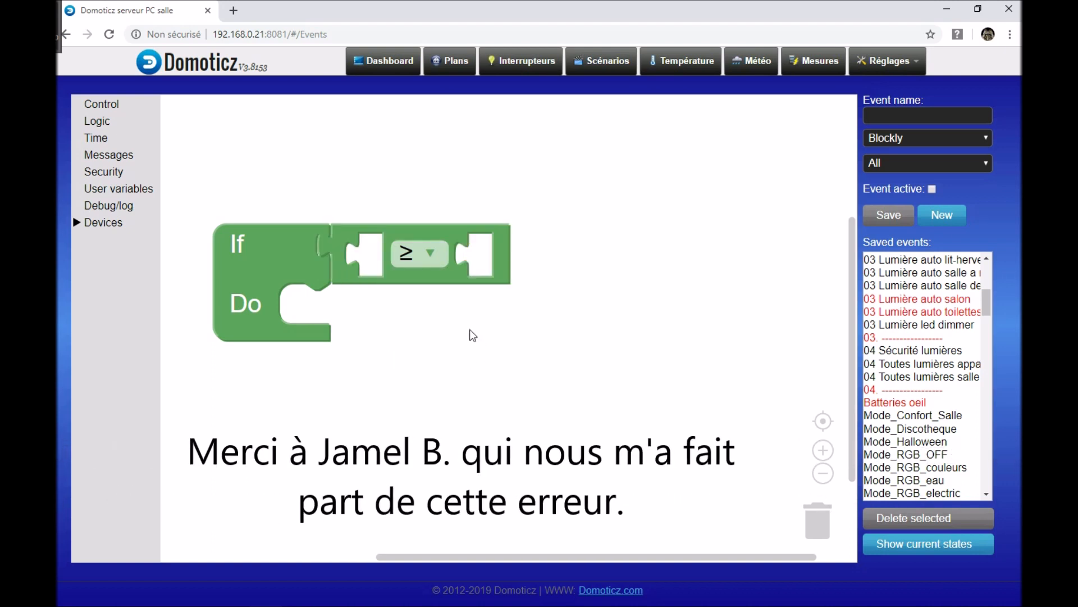
Step: Open the saved balcony light event "03 Lumière auto balcon" and examine its motion condition and LED actions
scroll(473, 335, "down", 2)
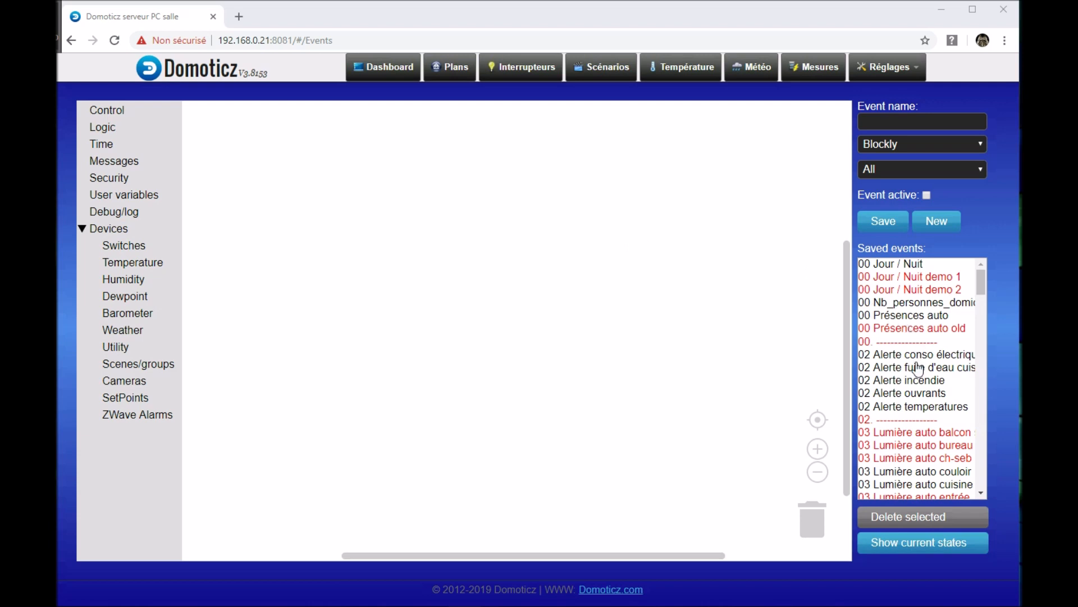
left_click(917, 434)
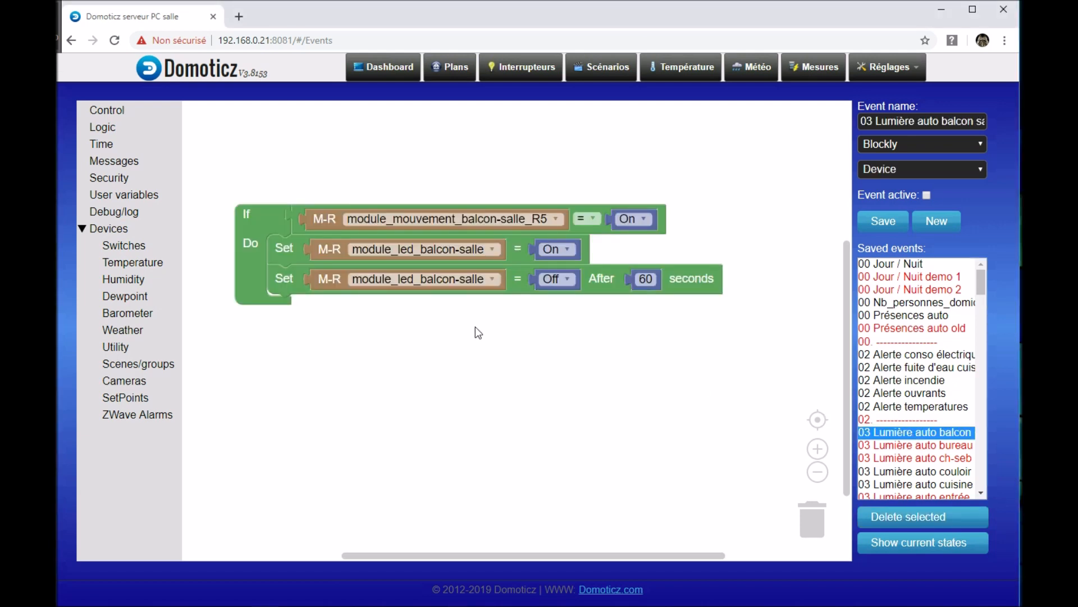
left_click_drag(476, 333, 473, 397)
scroll(473, 397, "up", 1)
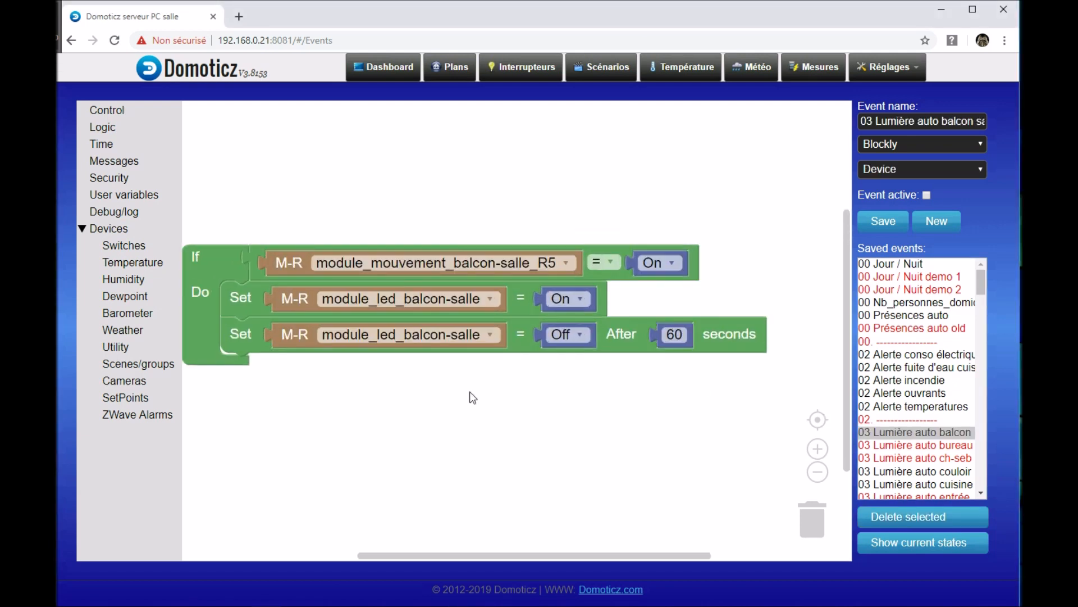
scroll(473, 397, "down", 1)
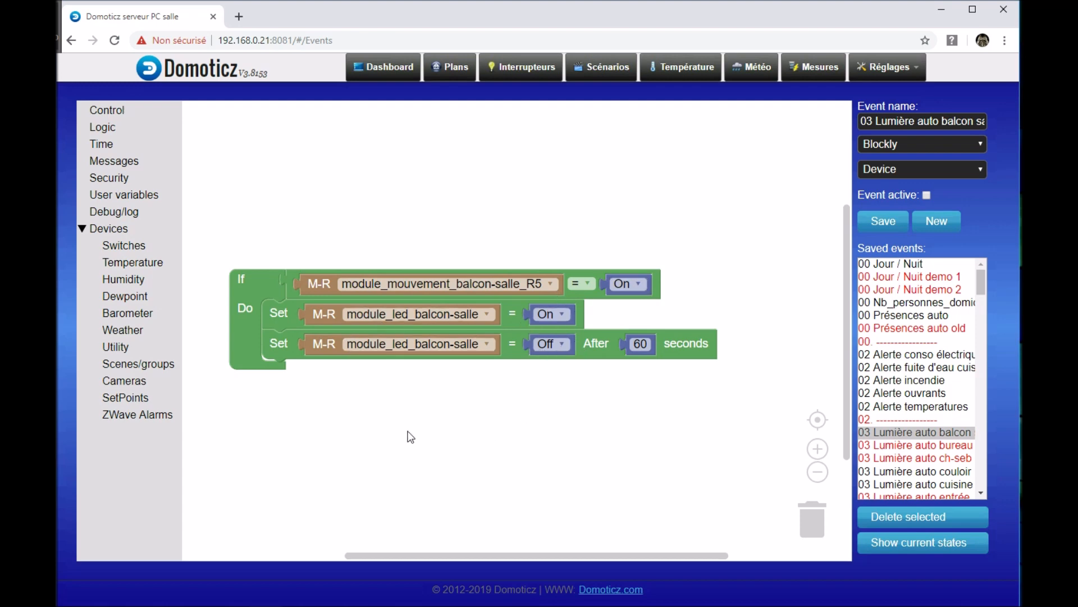
left_click_drag(365, 397, 356, 380)
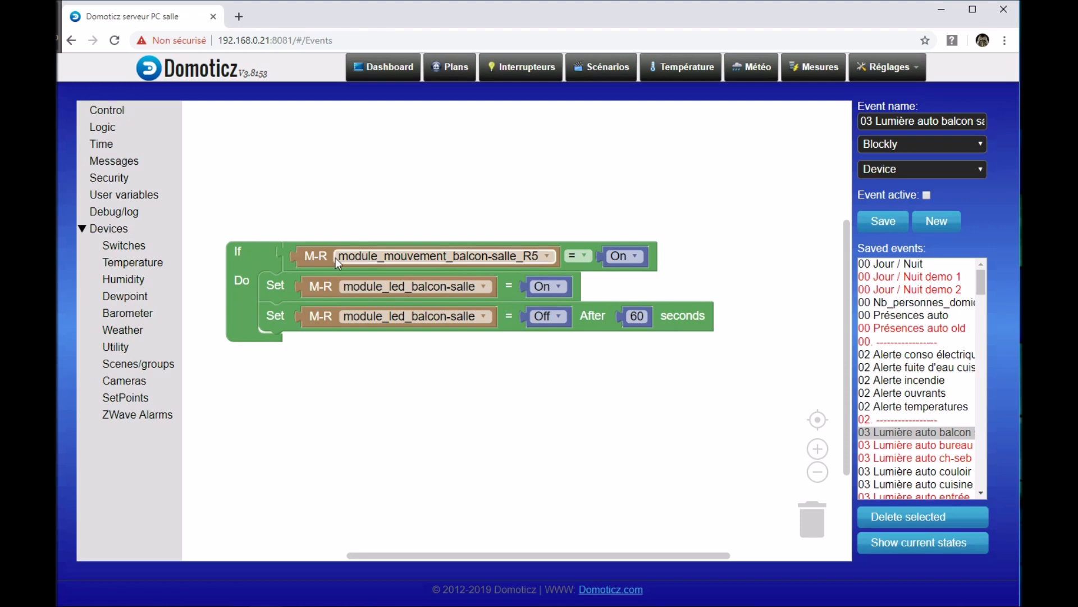
Step: Try out a switch device block set to module_mouvement_balcon-salle_R5, discarding it without adding it to the event
mouse_move(378, 254)
left_mouse_down()
mouse_move(382, 198)
mouse_move(403, 192)
mouse_move(413, 197)
mouse_move(389, 257)
left_mouse_up()
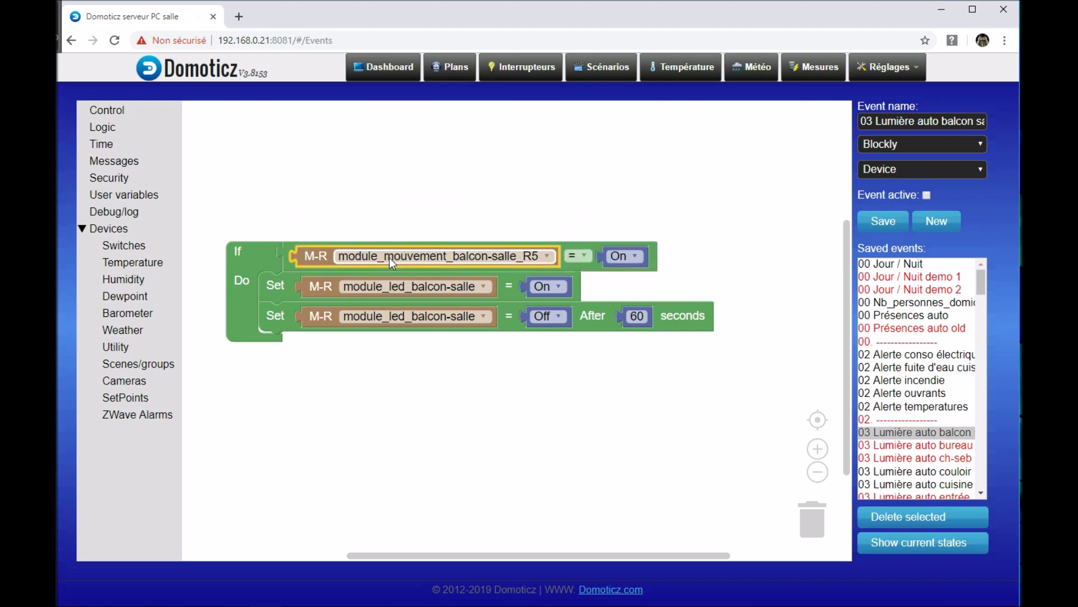
left_click(138, 250)
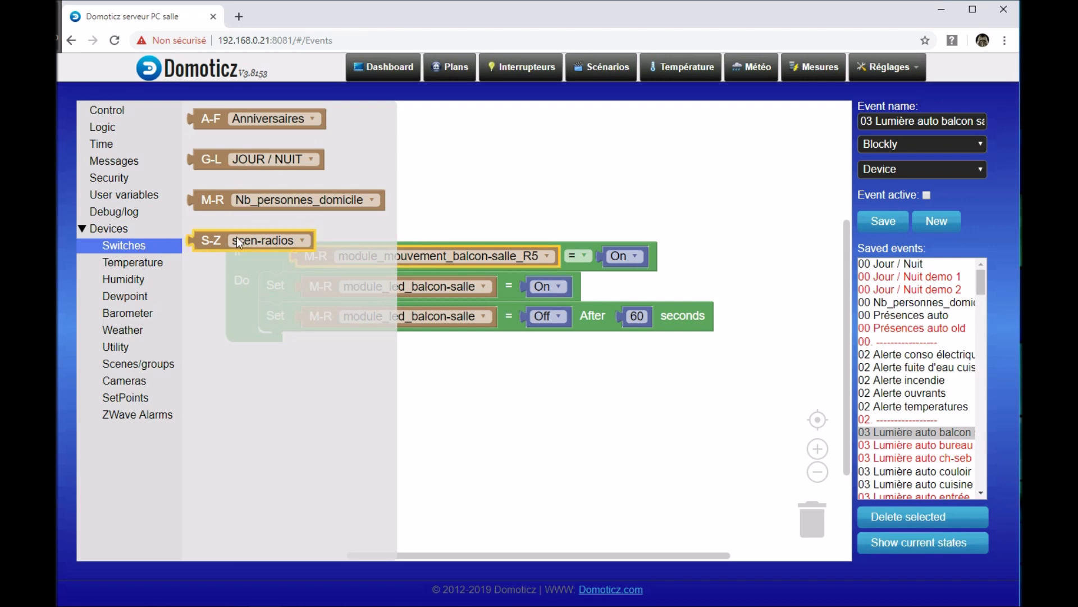
left_click(370, 197)
scroll(264, 358, "down", 8)
scroll(264, 360, "down", 15)
scroll(264, 357, "down", 5)
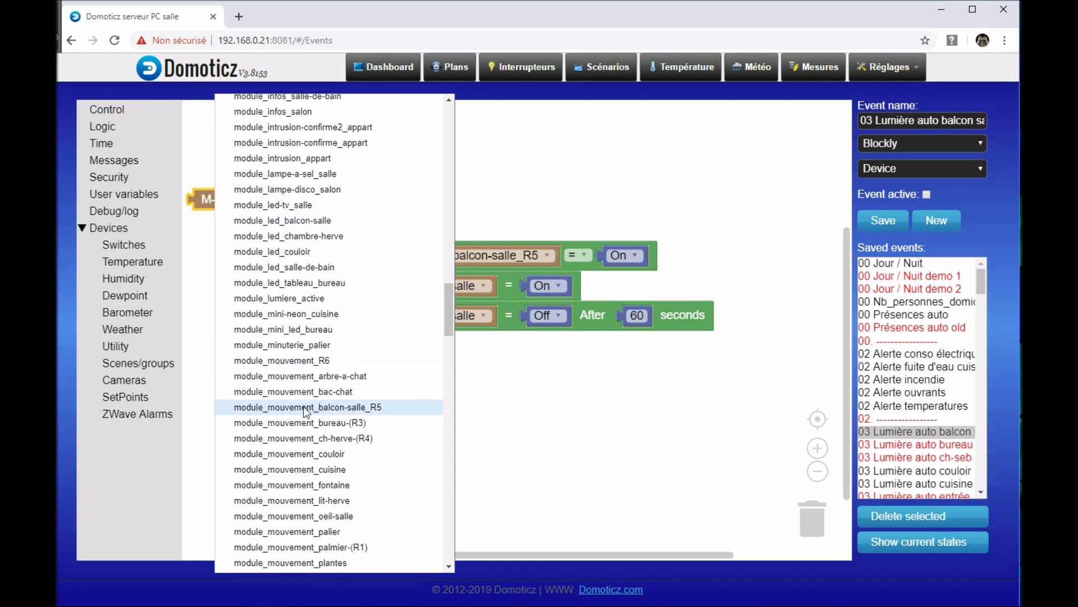
left_click(332, 408)
left_click_drag(209, 211, 99, 340)
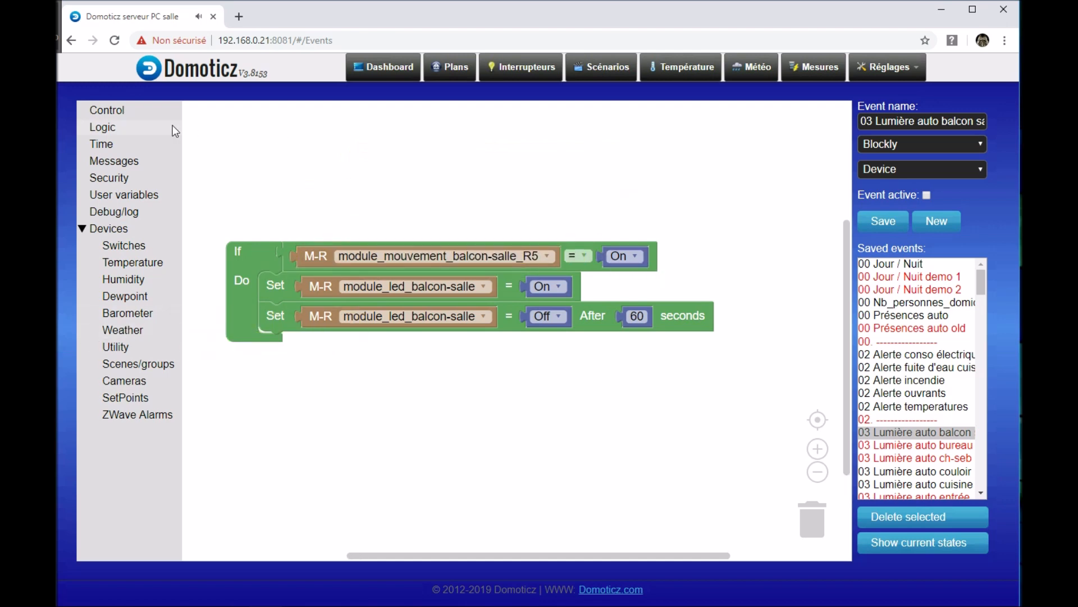
Step: Try out the logic blocks for On, Set and Set After seconds, discarding them so the event stays as saved
left_click(130, 128)
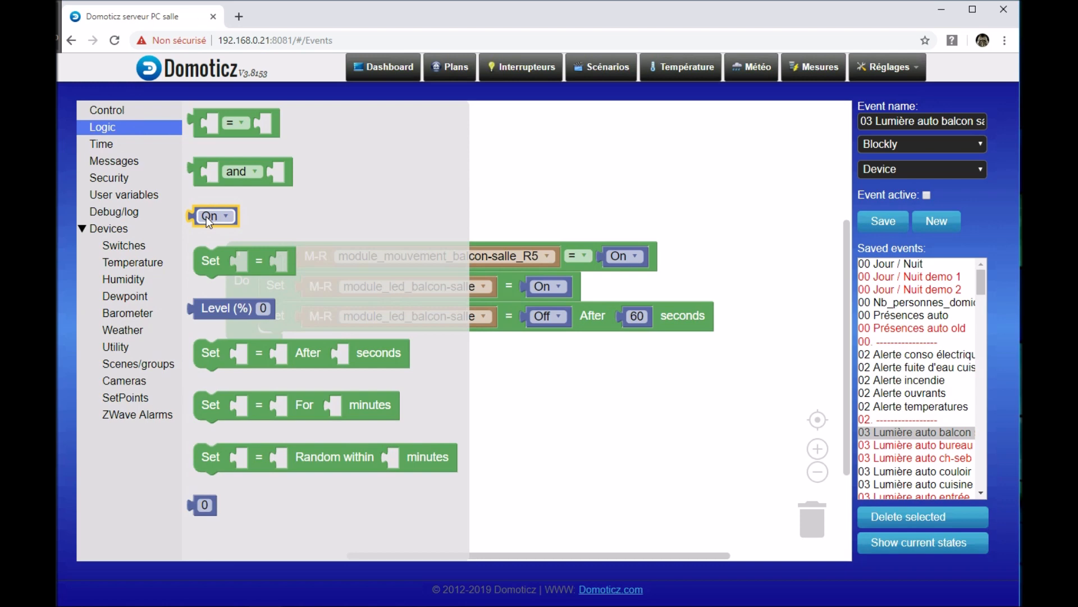
left_click(674, 236)
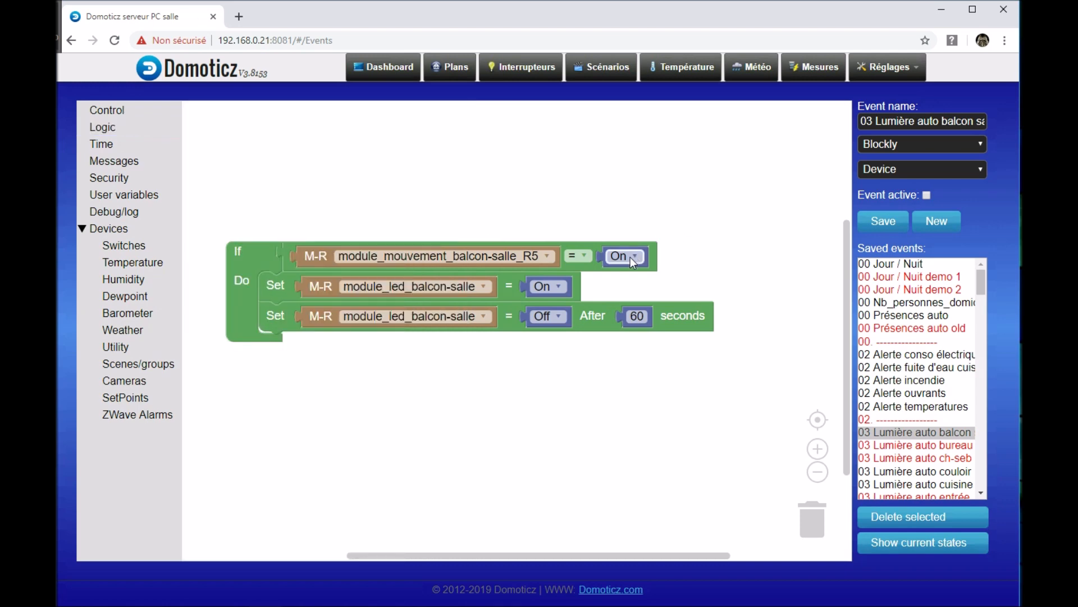
left_click(275, 291)
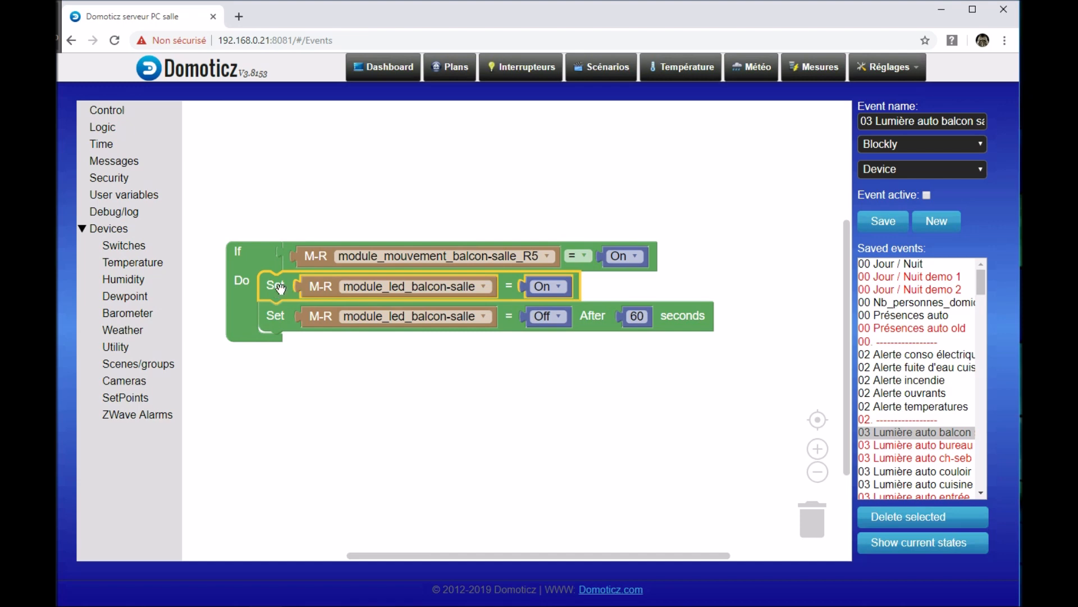
left_click(120, 123)
left_click_drag(221, 260, 137, 309)
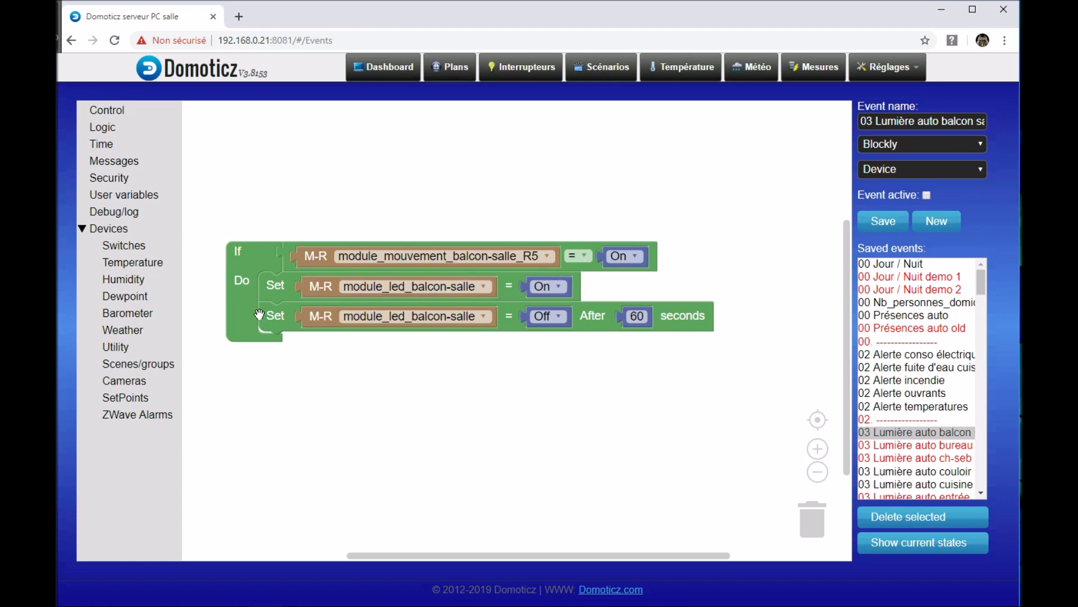
mouse_move(286, 318)
left_mouse_down()
mouse_move(299, 348)
mouse_move(286, 318)
left_mouse_up()
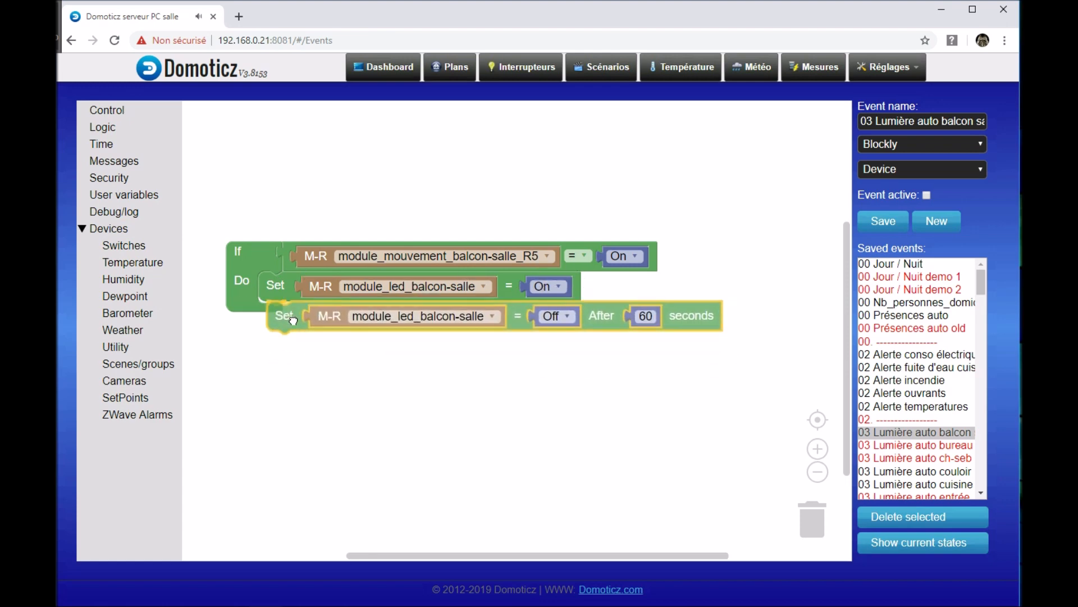
left_click(127, 123)
left_click_drag(209, 353, 123, 386)
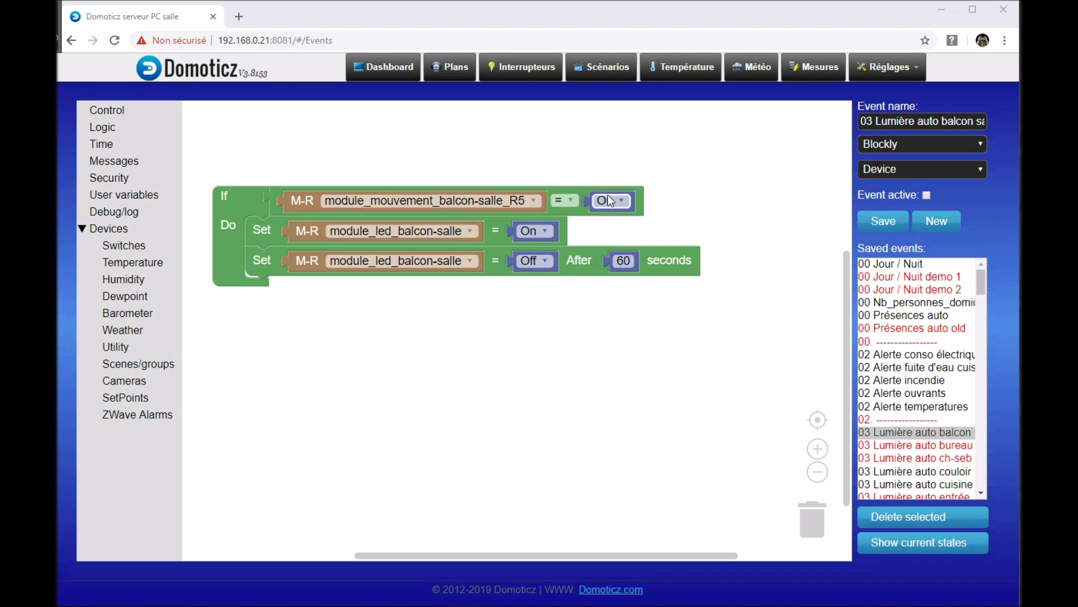
Step: Insert an "and" block into the If condition and place the existing motion sensor comparison in its first slot
left_click(123, 127)
left_click_drag(224, 179, 335, 138)
left_click_drag(274, 212, 366, 181)
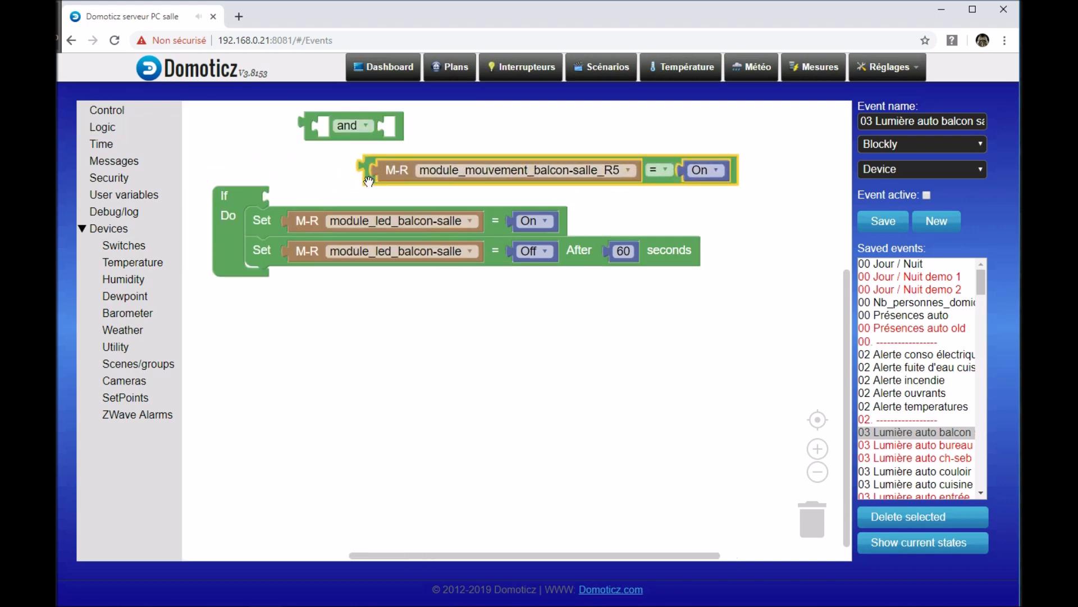
left_click_drag(350, 141, 320, 221)
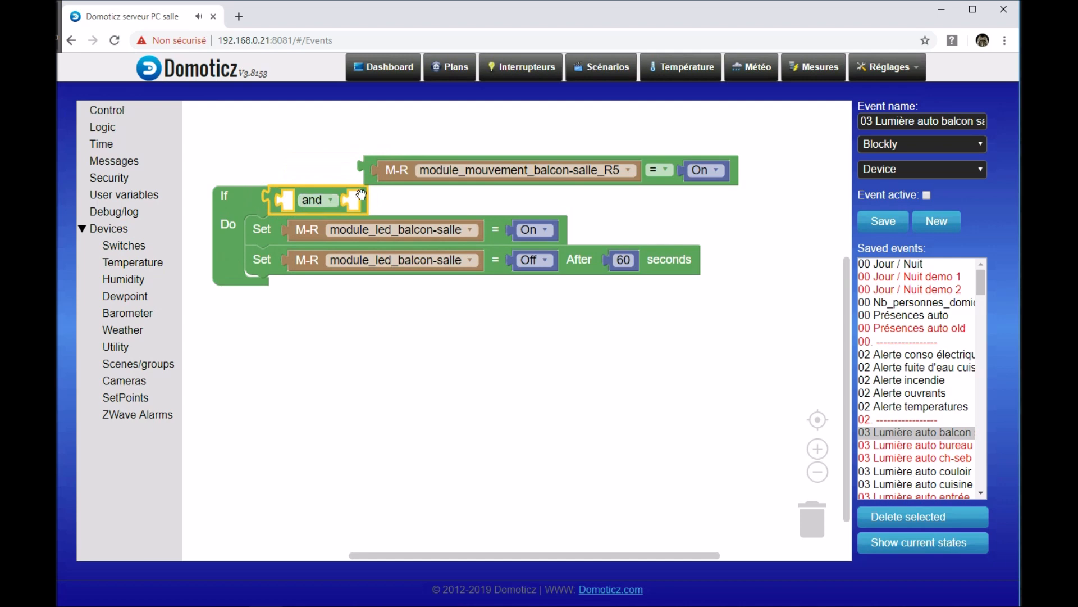
left_click_drag(368, 182, 292, 211)
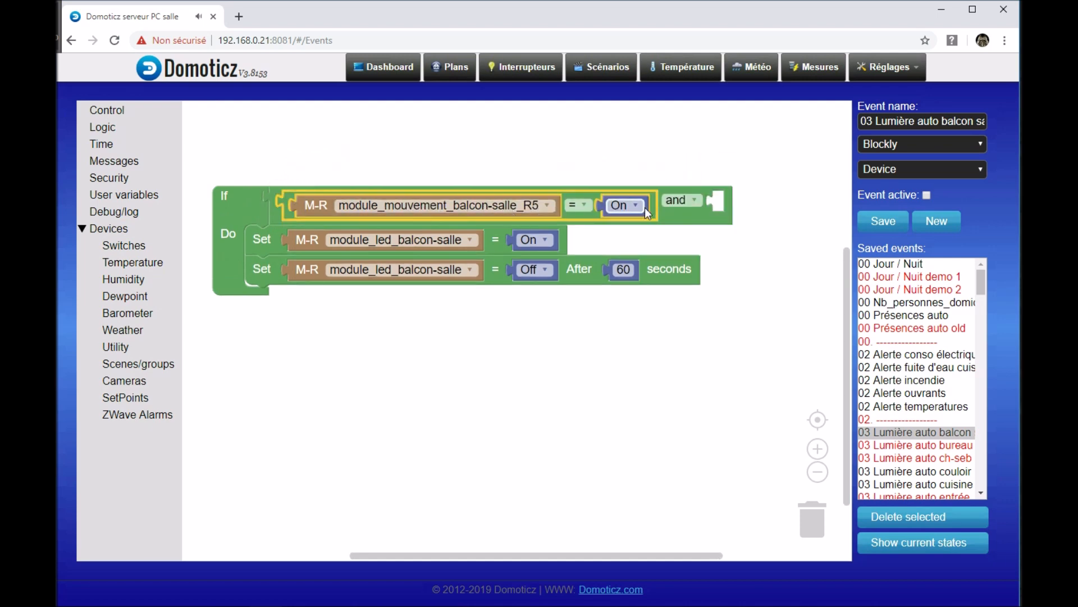
Step: Nest a second "and" block in the empty slot of the If condition's "and" block
left_click_drag(739, 286, 673, 291)
scroll(635, 330, "down", 3)
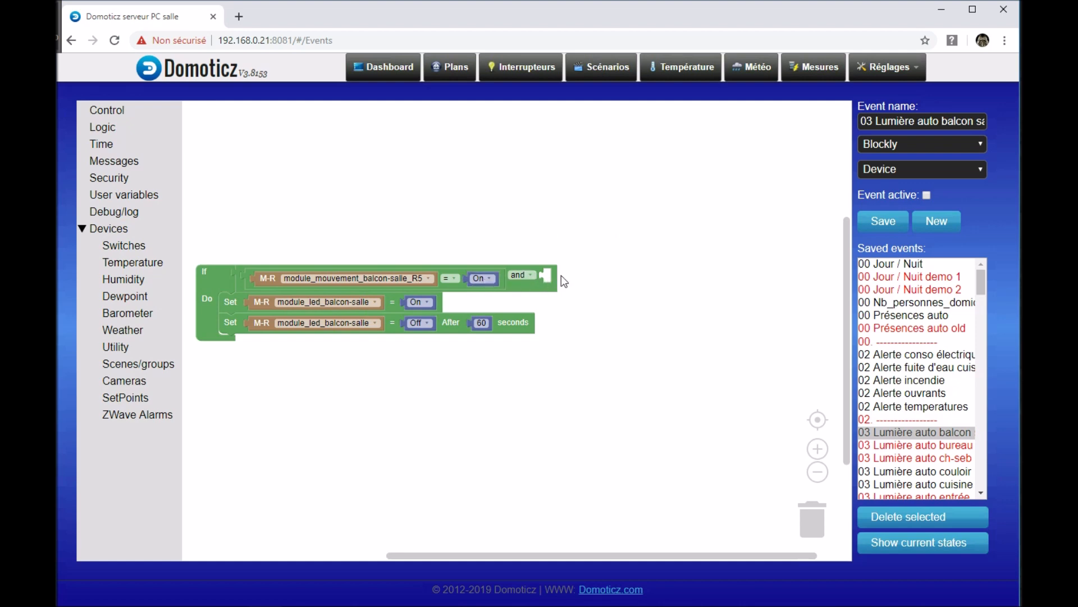
left_click_drag(579, 321, 504, 383)
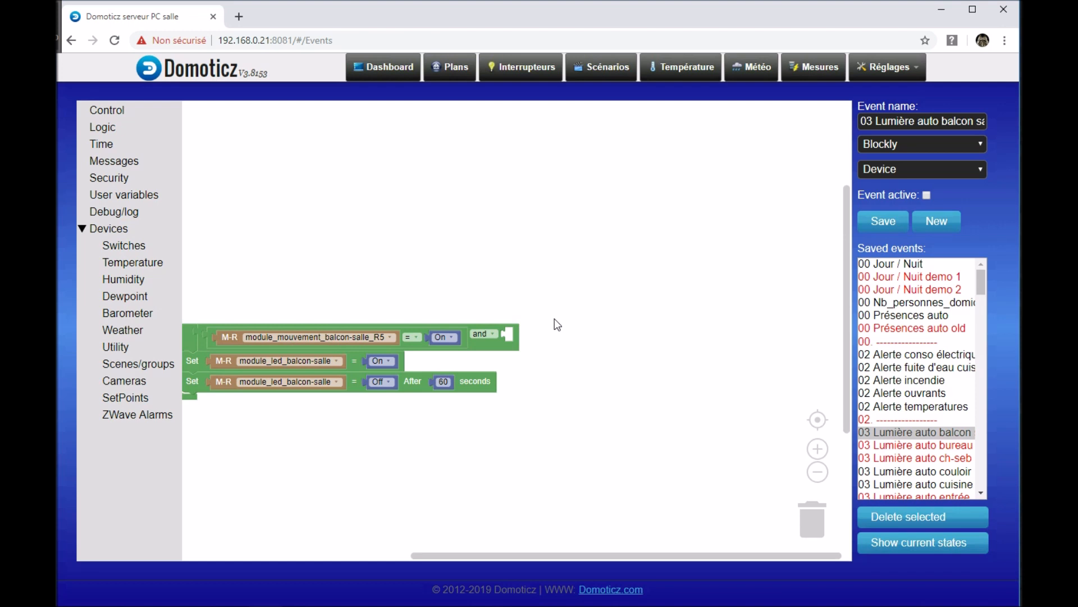
left_click_drag(551, 391, 595, 360)
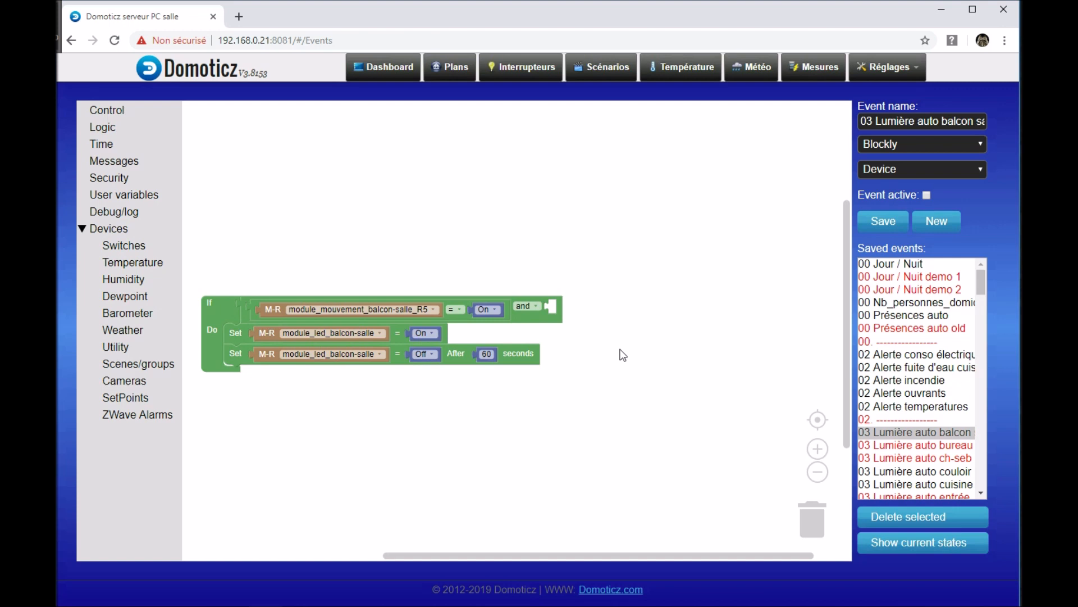
left_click_drag(583, 400, 604, 373)
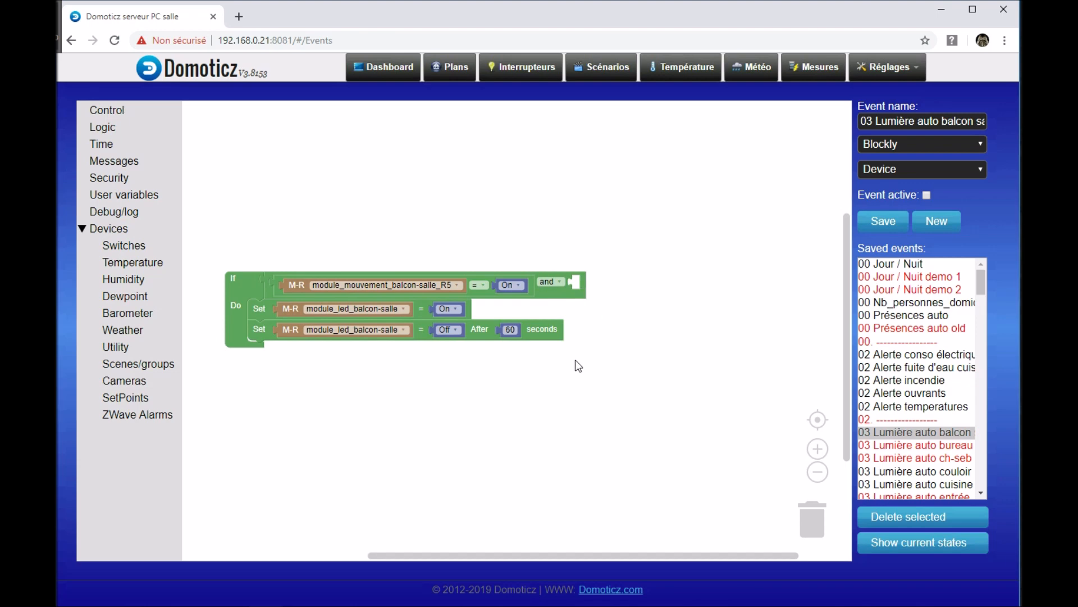
left_click_drag(575, 360, 585, 356)
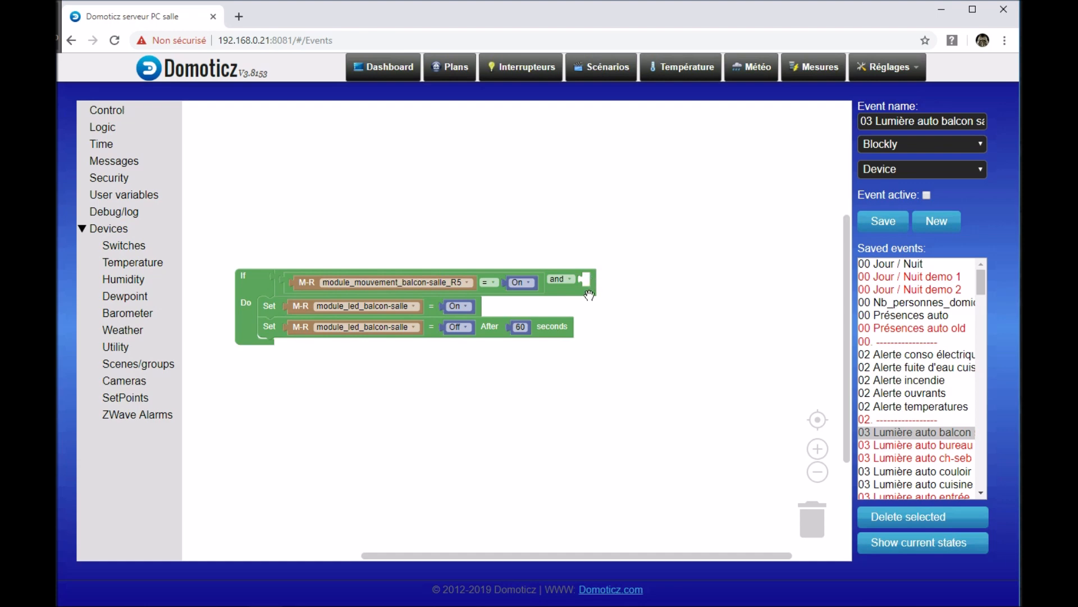
left_click_drag(595, 333, 579, 345)
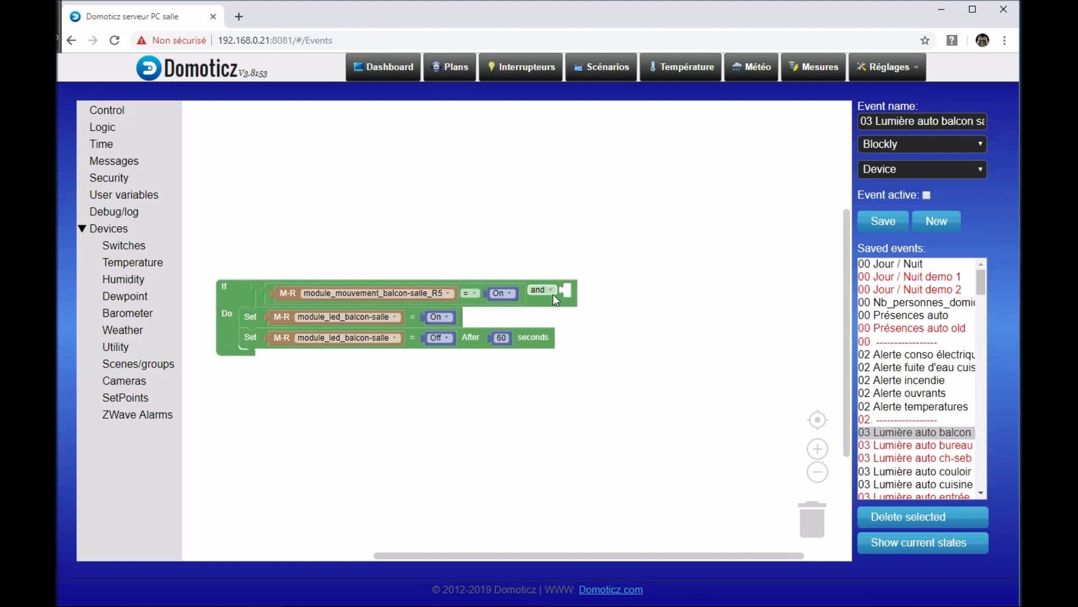
left_click(121, 123)
left_click_drag(215, 154, 596, 294)
Step: Place a Time comparison block in the first slot of the nested "and" block and a duplicate of it in the second slot
left_click_drag(621, 378, 503, 414)
scroll(591, 388, "up", 2)
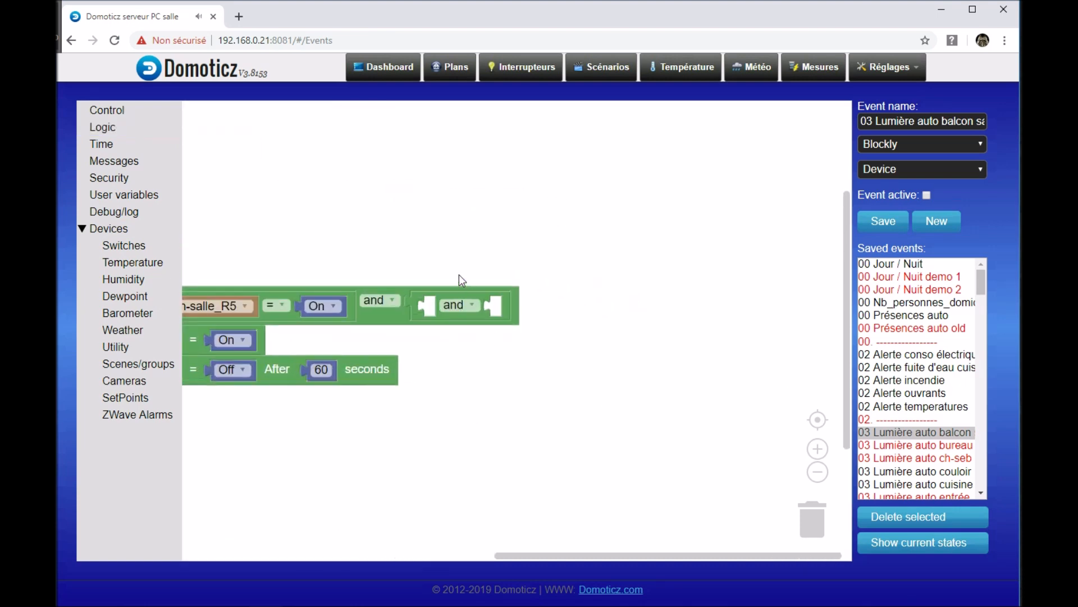
left_click(107, 145)
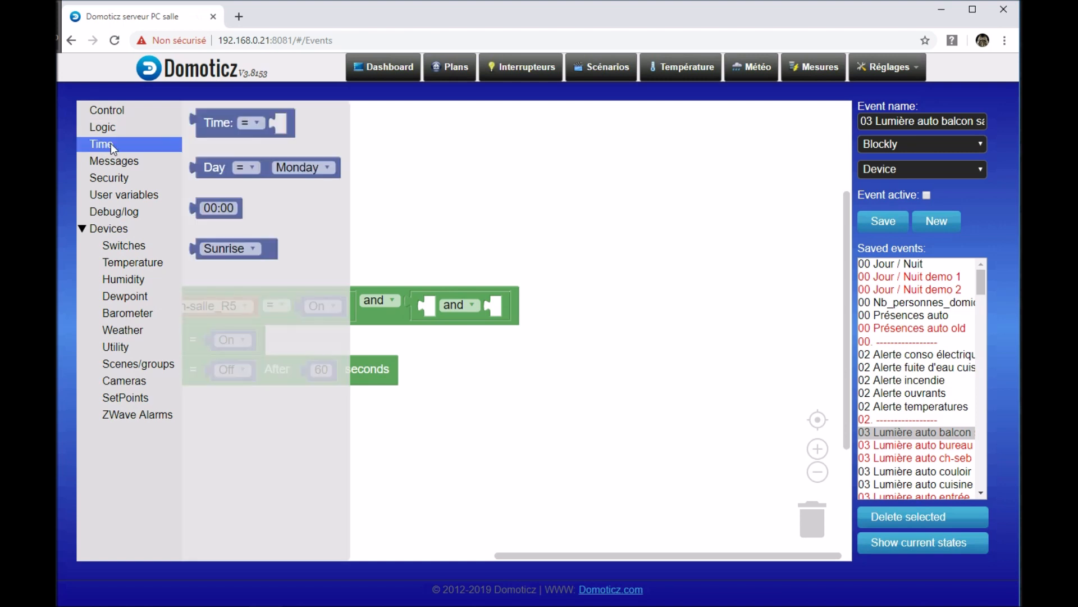
left_click(223, 124)
left_click_drag(223, 125, 452, 311)
right_click(435, 311)
left_click(465, 323)
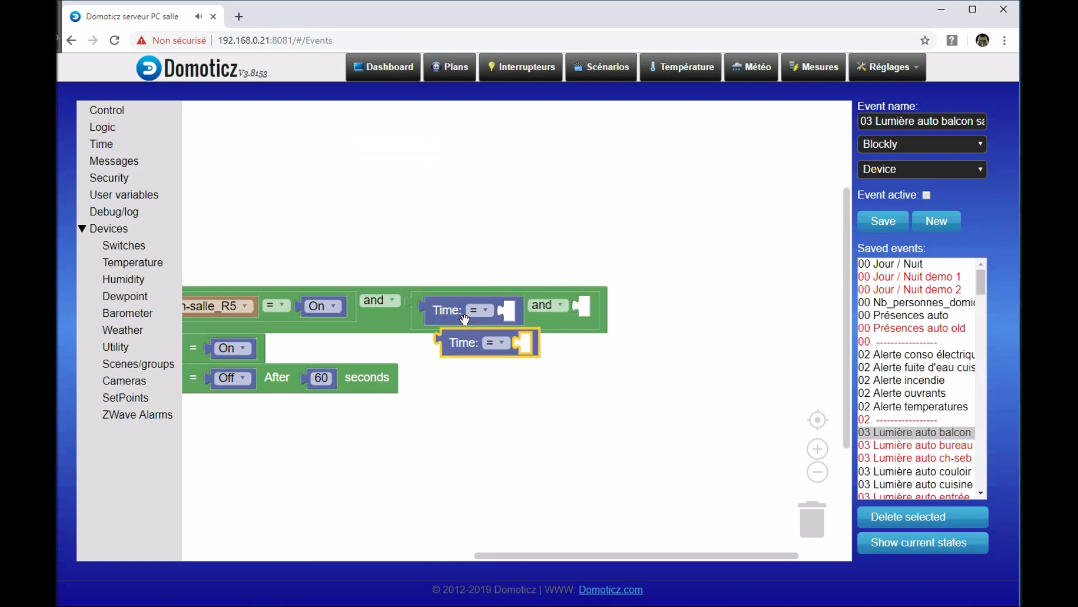
left_click_drag(454, 353, 586, 325)
Step: Add a Sunrise value to the first Time comparison, and a duplicate of it changed to Sunset to the second
left_click_drag(506, 394, 403, 414)
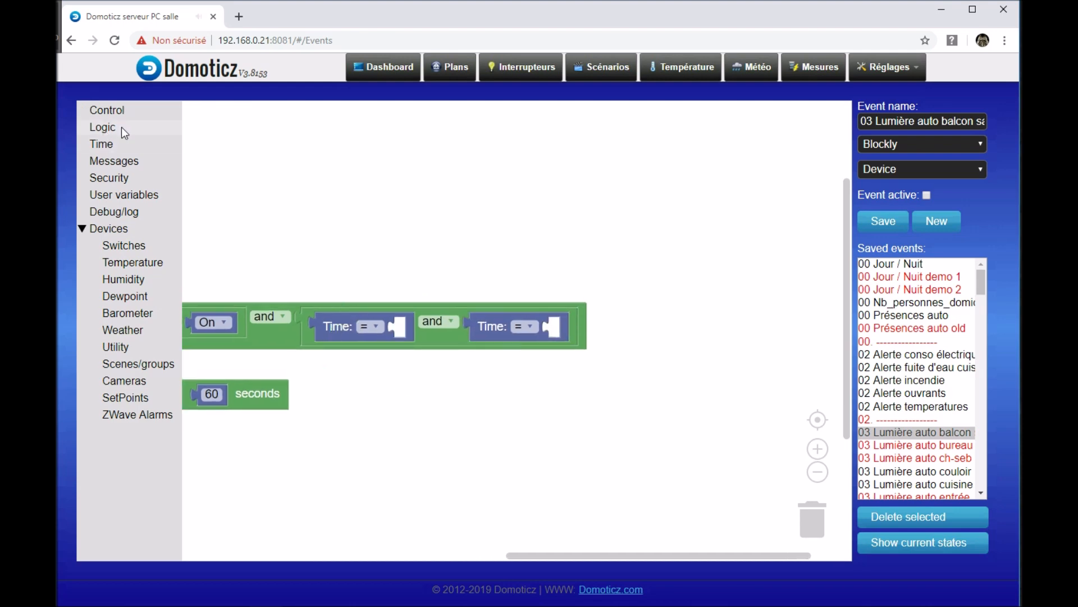
left_click(117, 142)
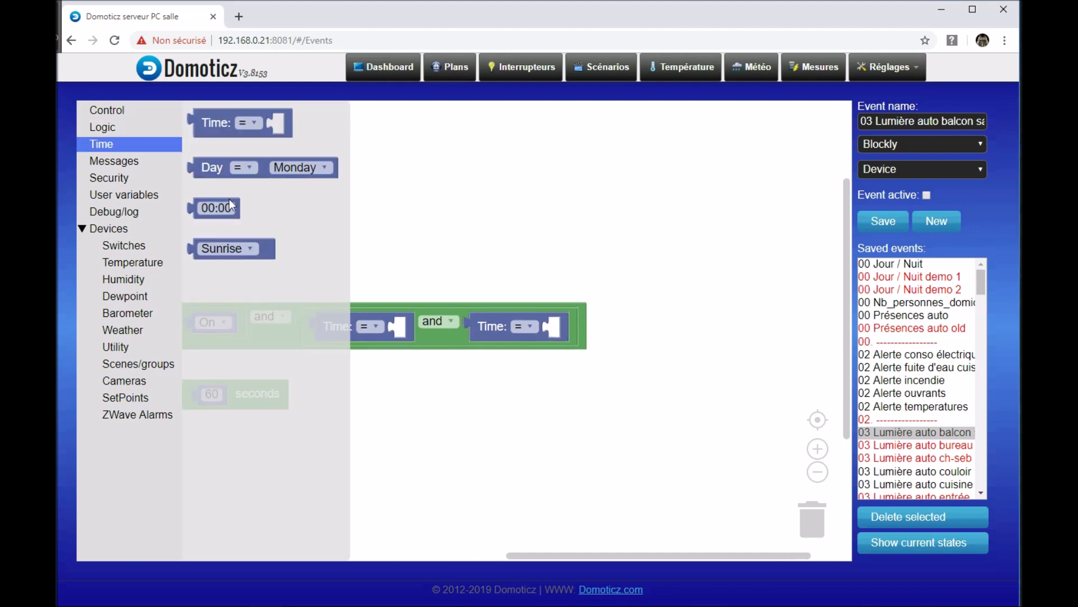
left_click(226, 250)
left_click_drag(226, 250, 431, 332)
right_click(472, 332)
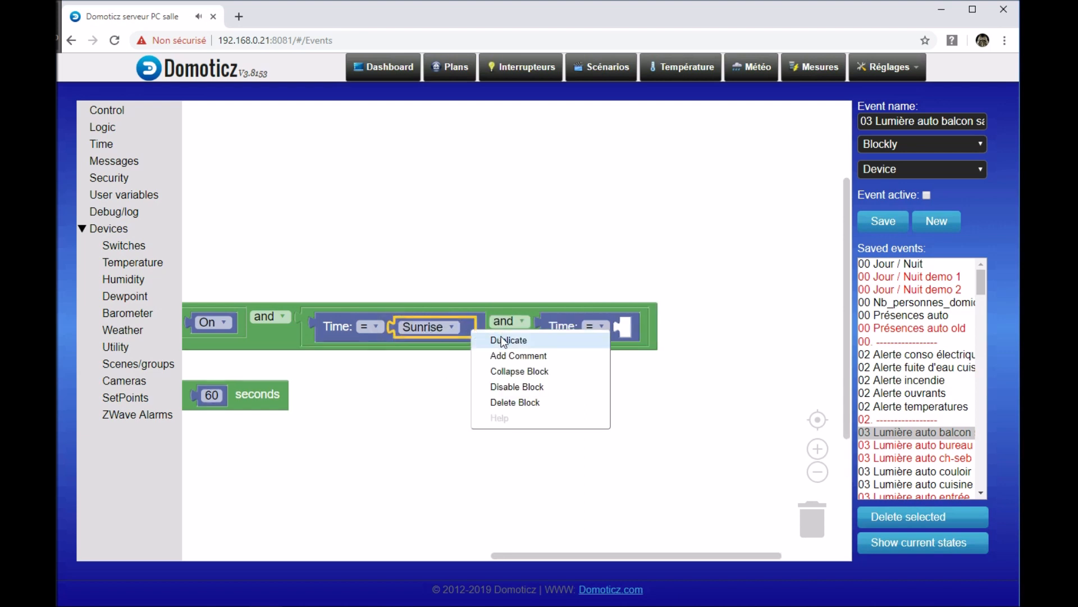
left_click(497, 338)
left_click_drag(448, 363, 680, 335)
left_click(676, 328)
left_click(640, 357)
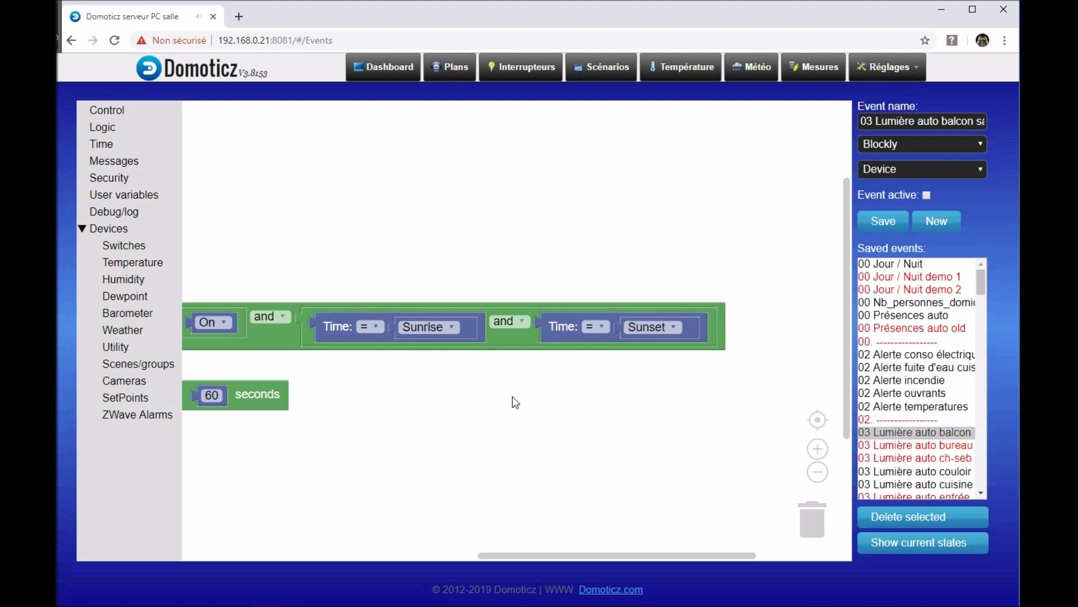
Step: Swap the two sun values so the first Time comparison uses Sunset and the second uses Sunrise
left_click_drag(517, 397, 495, 401)
left_click_drag(454, 331, 591, 230)
left_click_drag(602, 330, 455, 329)
left_click_drag(595, 232, 677, 334)
left_click_drag(483, 425, 402, 414)
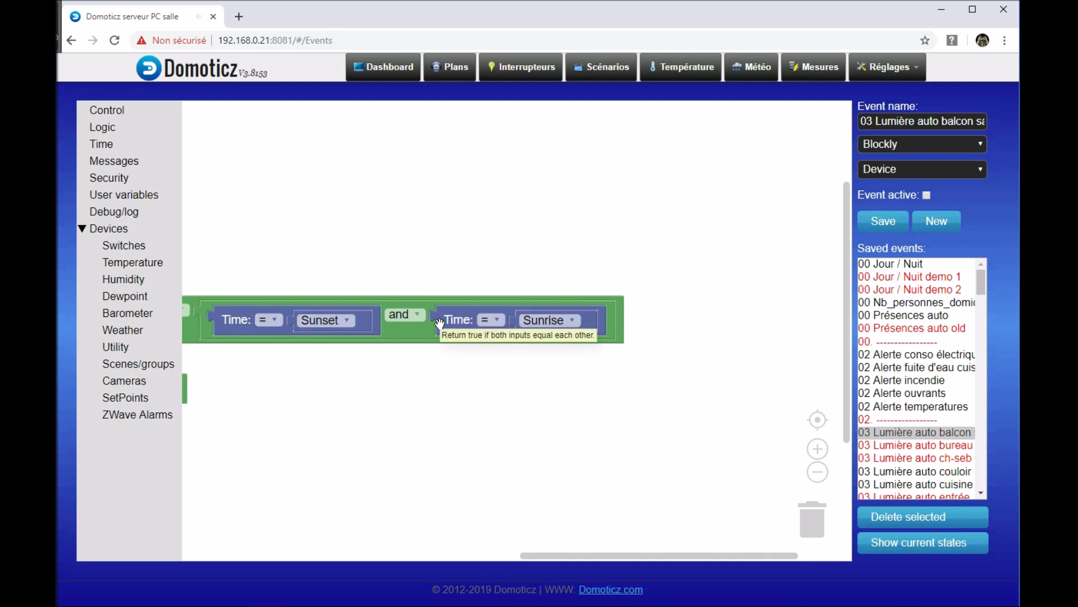
left_click(402, 322)
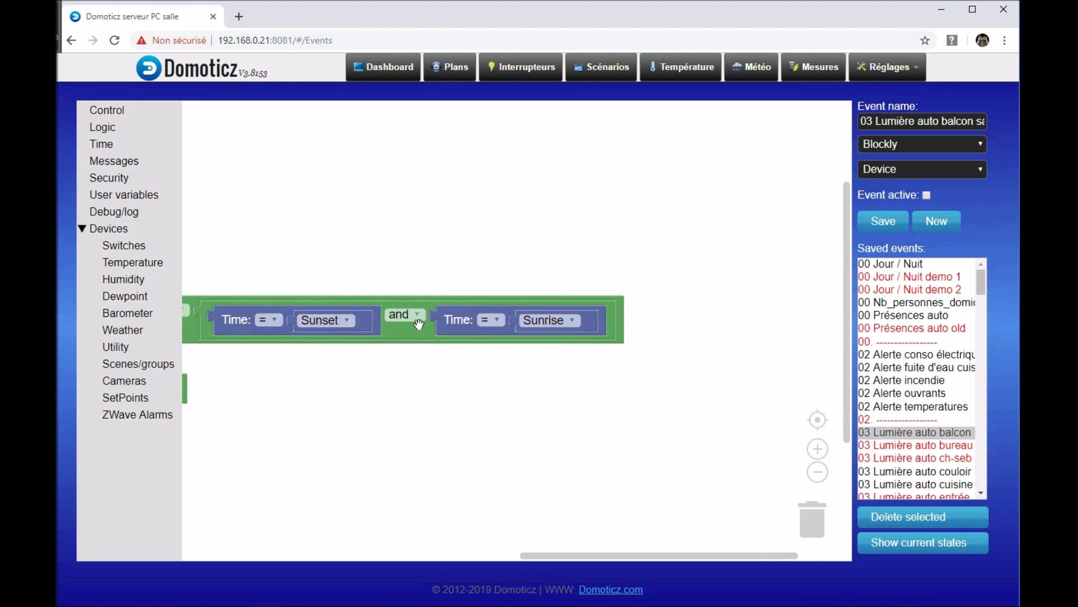
Step: Set the comparison operator to > for the Sunset time condition and to < for the Sunrise time condition
left_click_drag(439, 382, 489, 391)
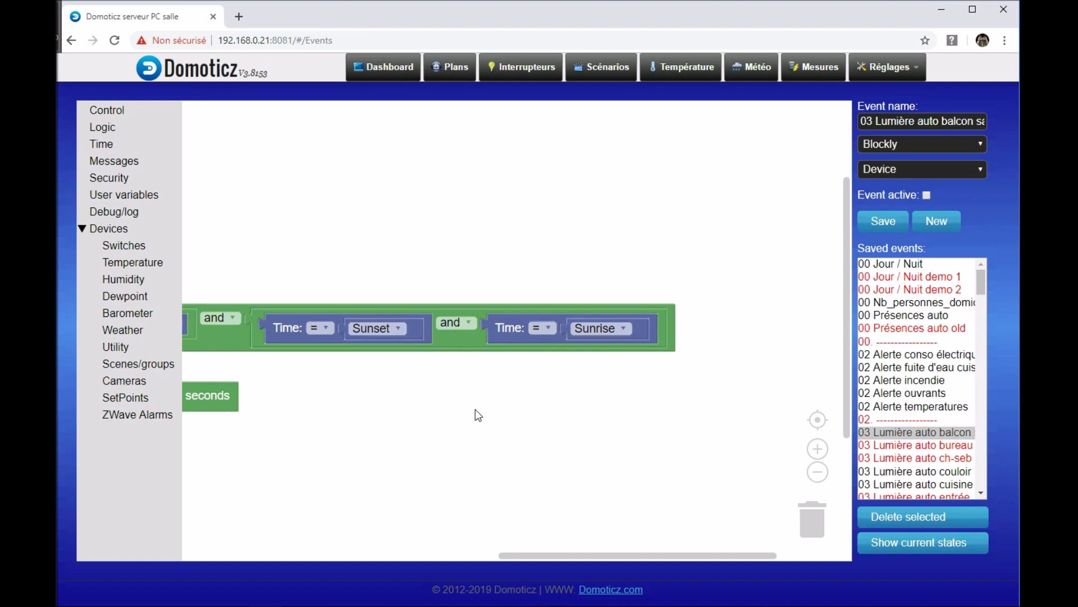
scroll(397, 413, "up", 3)
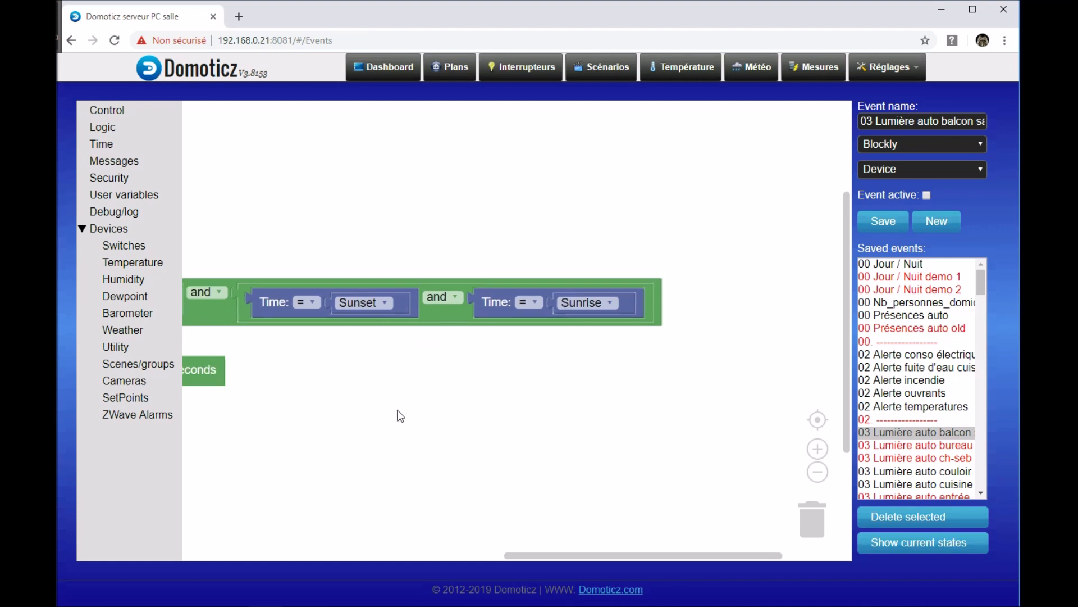
scroll(410, 369, "down", 2)
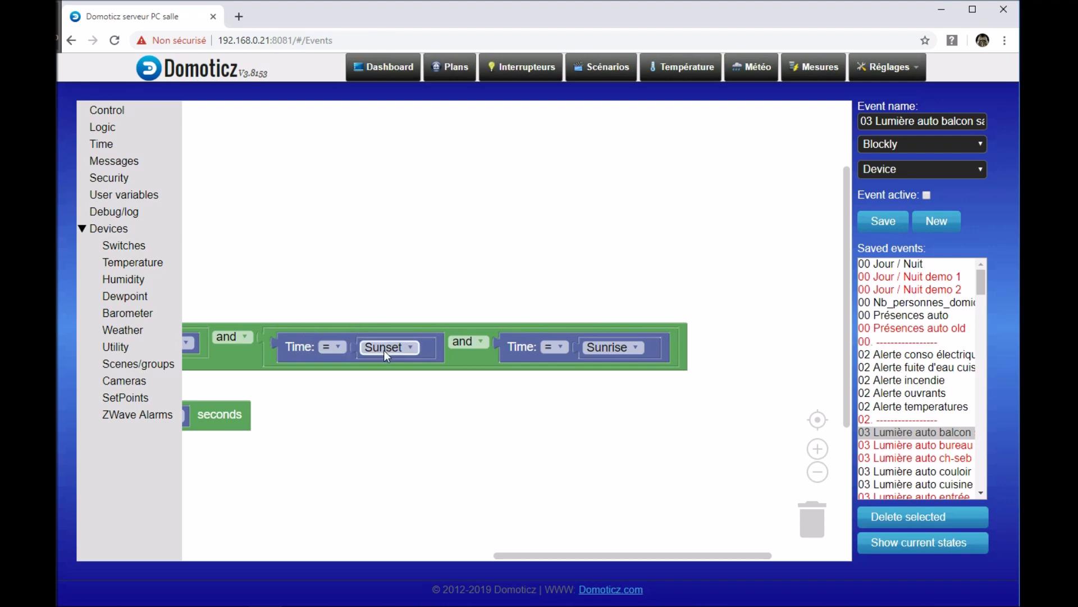
left_click(334, 348)
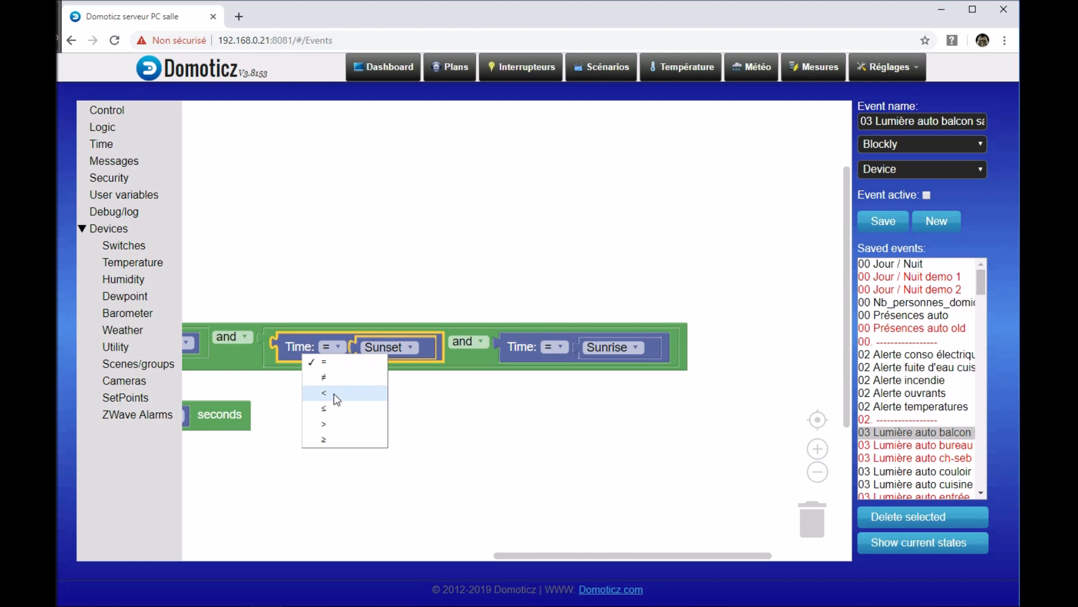
left_click(326, 425)
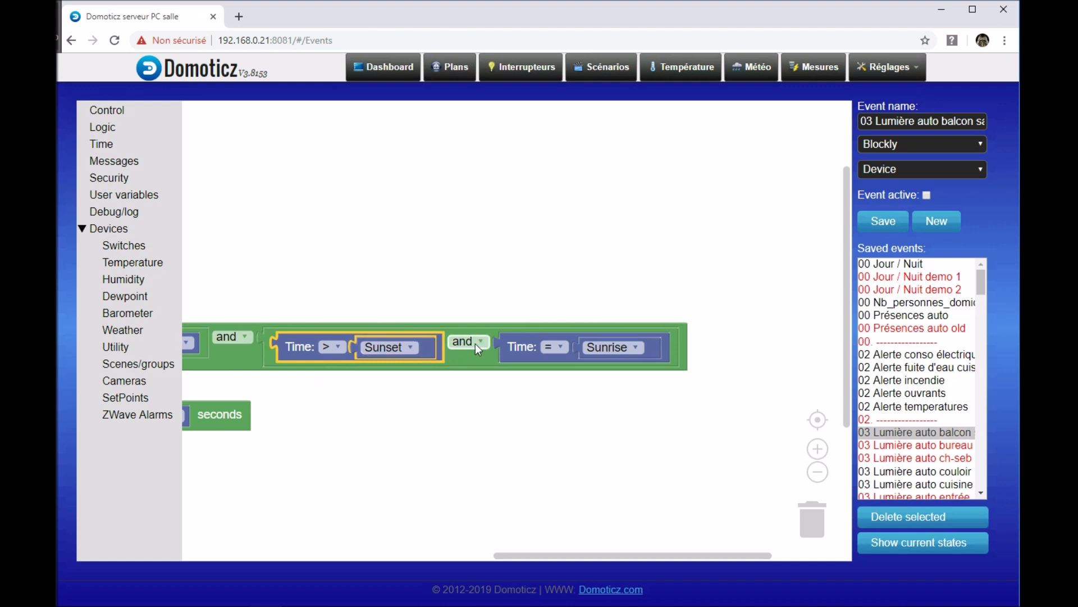
left_click(562, 346)
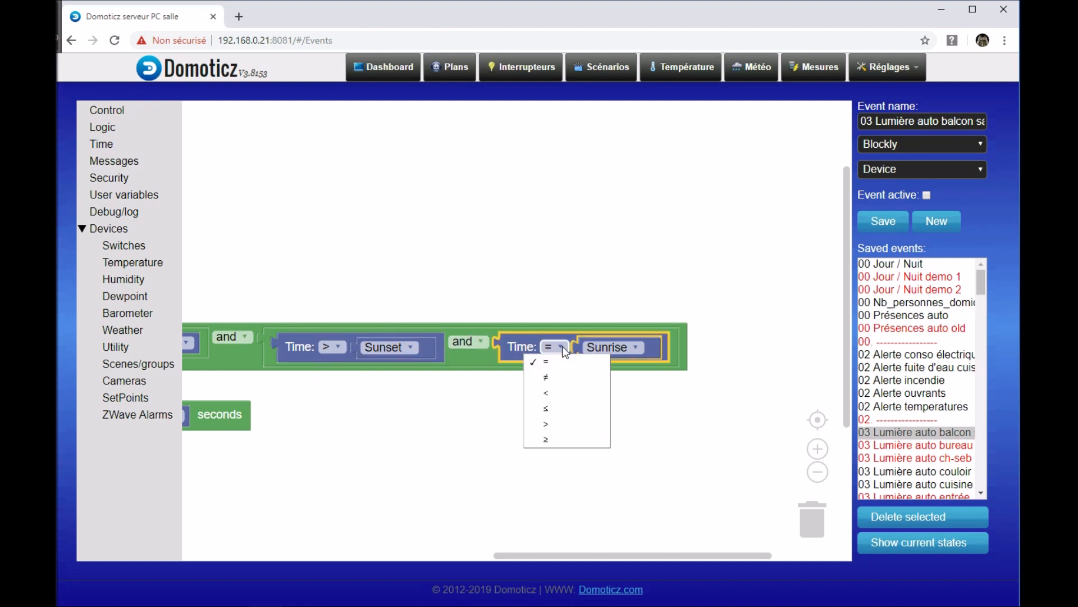
left_click(550, 393)
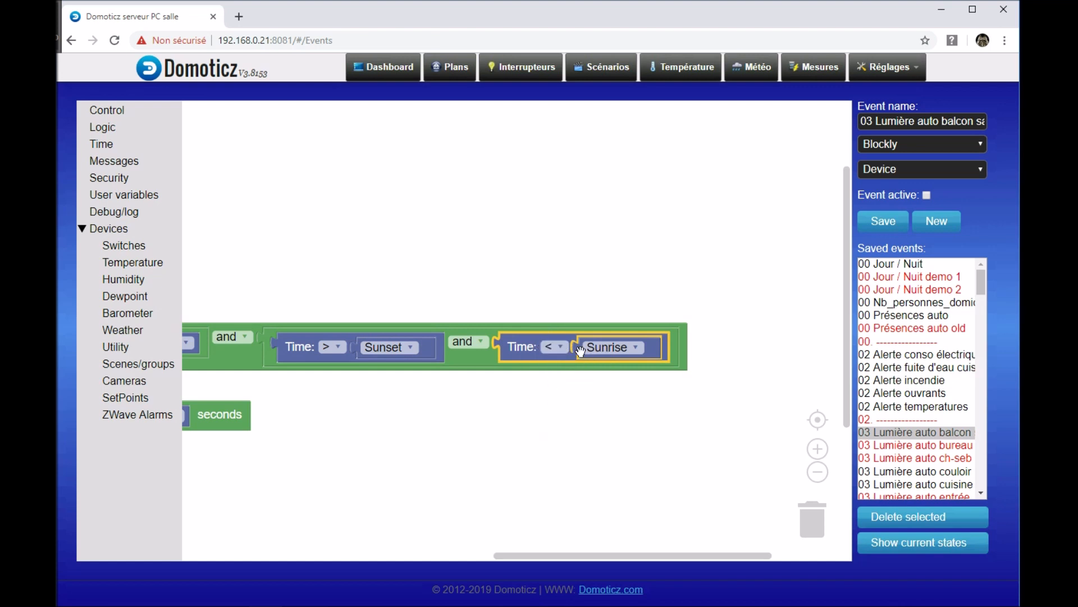
Step: Review the complete event, from the motion and time conditions in If to the LED actions in Do
left_click_drag(582, 392, 577, 300)
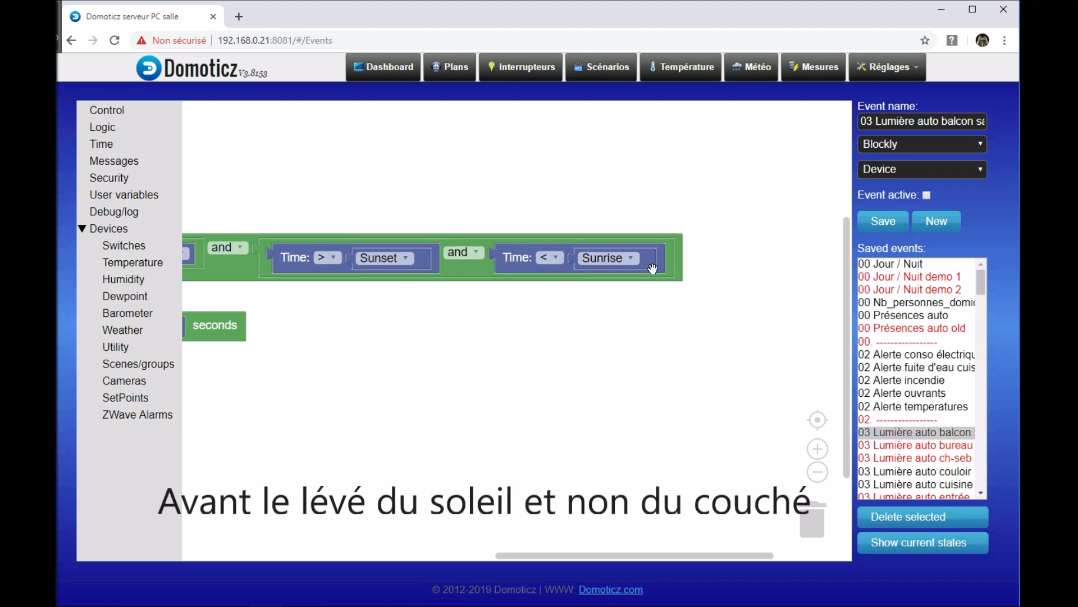
left_click_drag(488, 340, 668, 314)
scroll(671, 319, "down", 1)
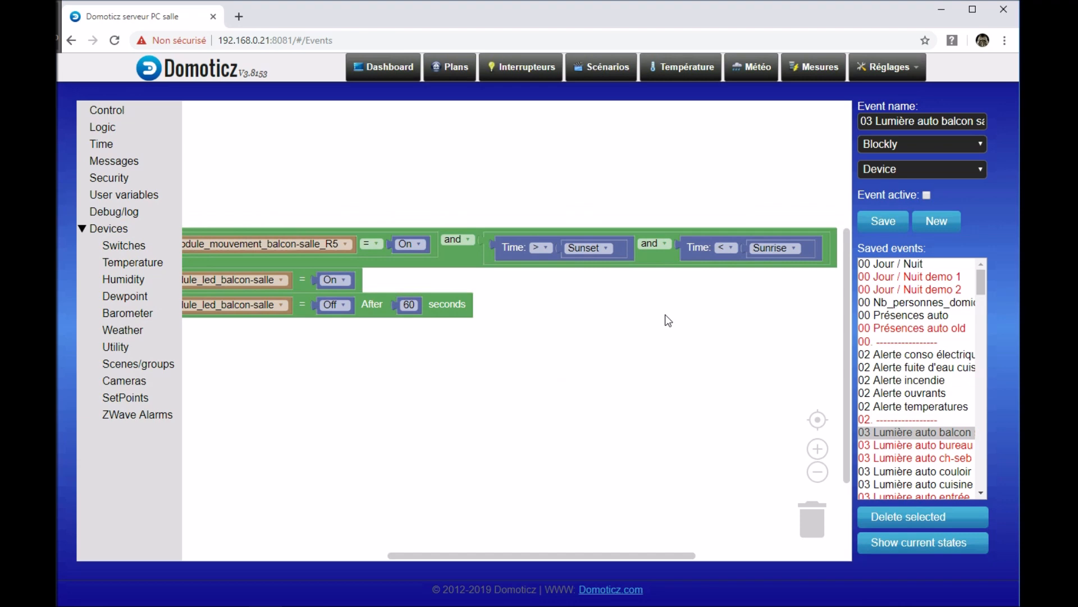
scroll(669, 319, "down", 1)
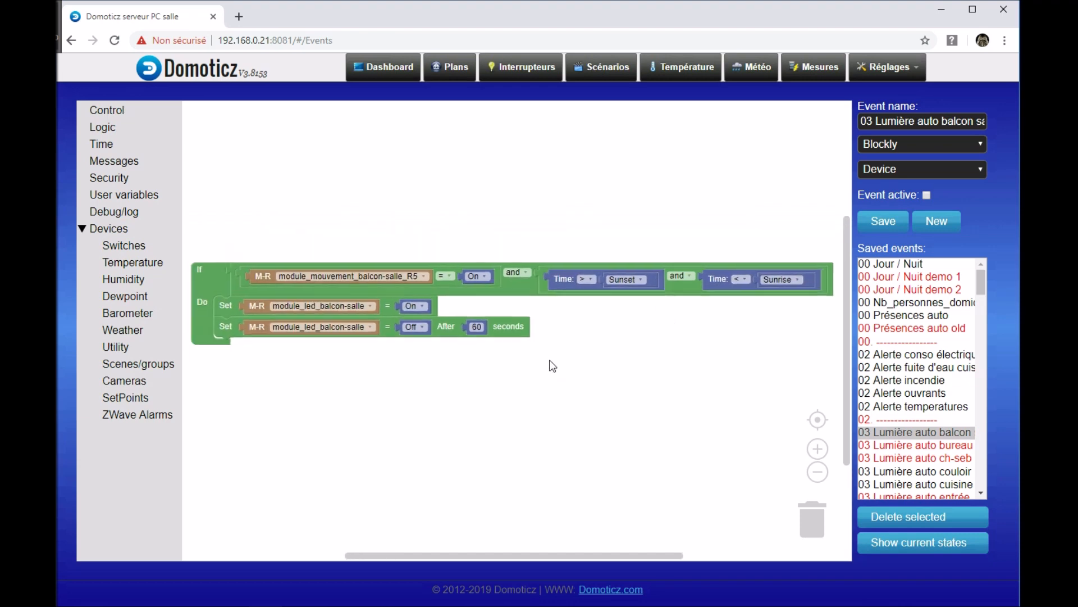
left_click_drag(527, 336, 551, 366)
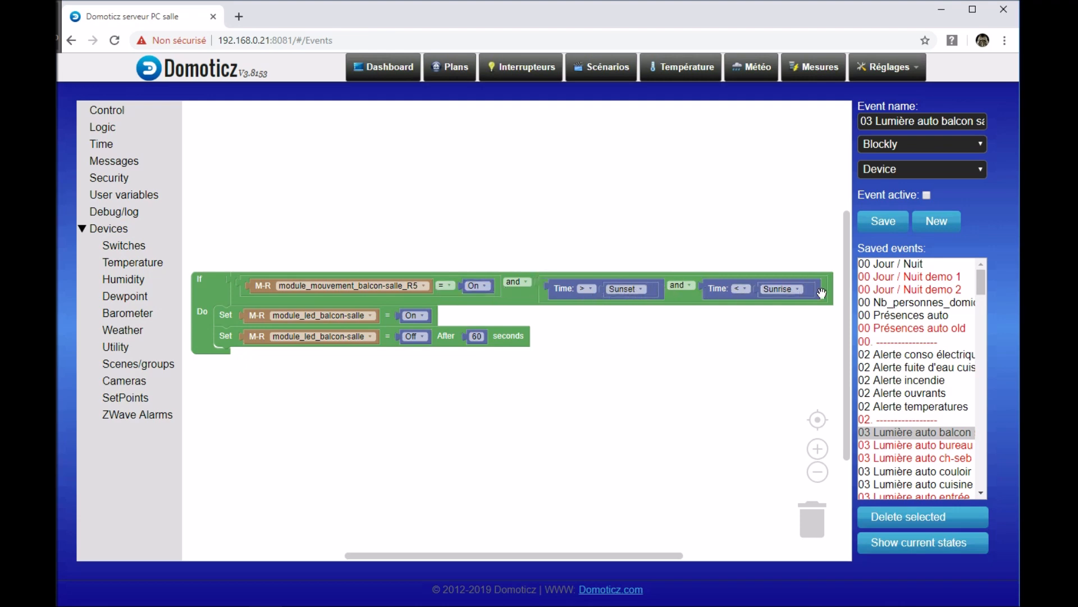
left_click_drag(702, 346, 698, 323)
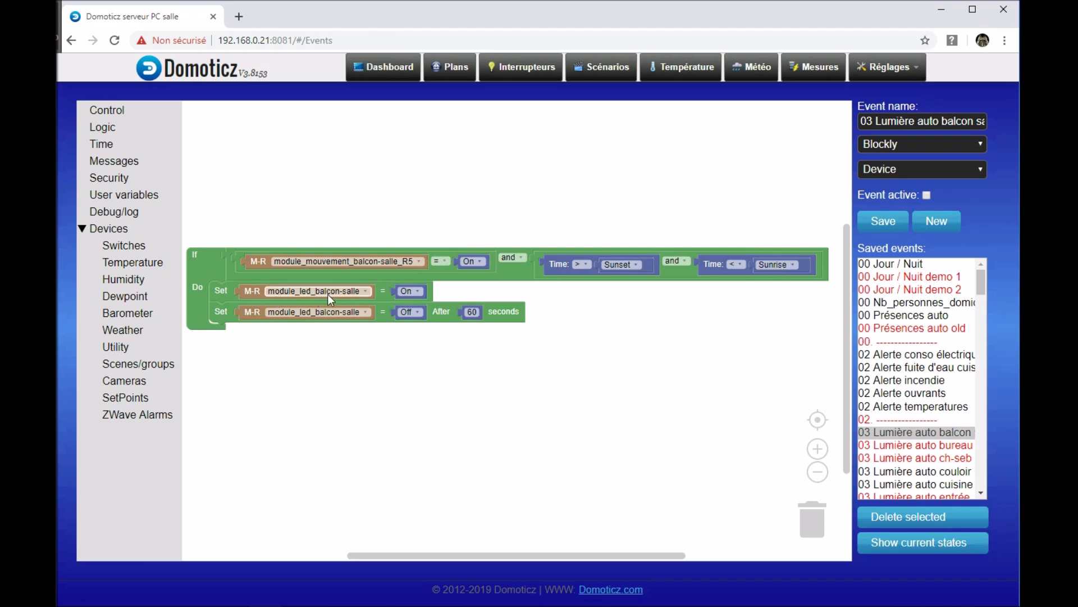
left_click_drag(617, 347, 578, 366)
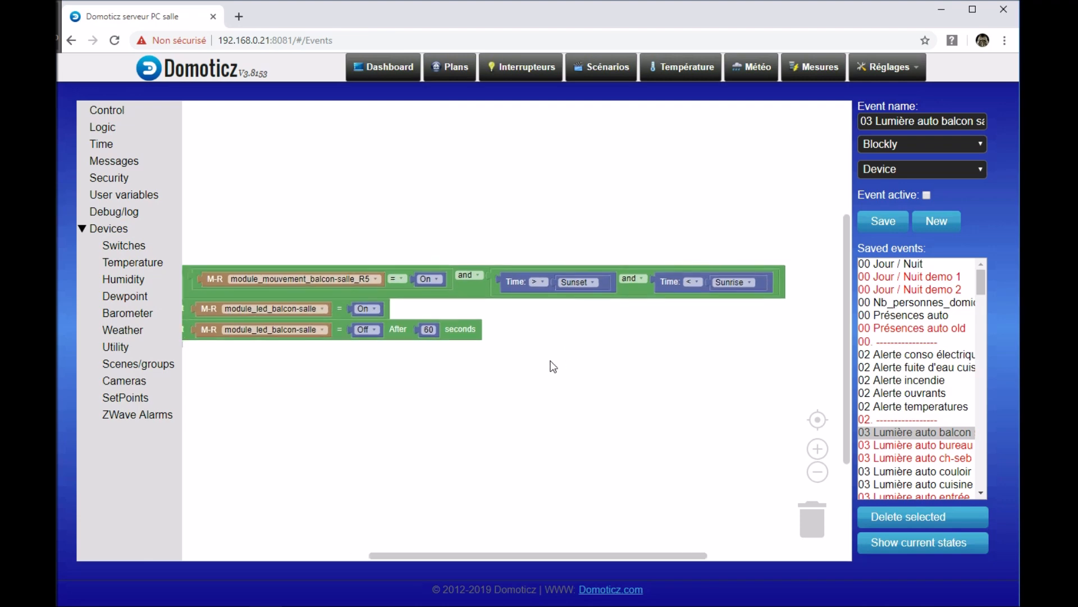
left_click_drag(465, 391, 465, 365)
Step: Try the "or" operator between the motion condition and the time conditions, returning it to "and" each time
scroll(510, 320, "up", 1)
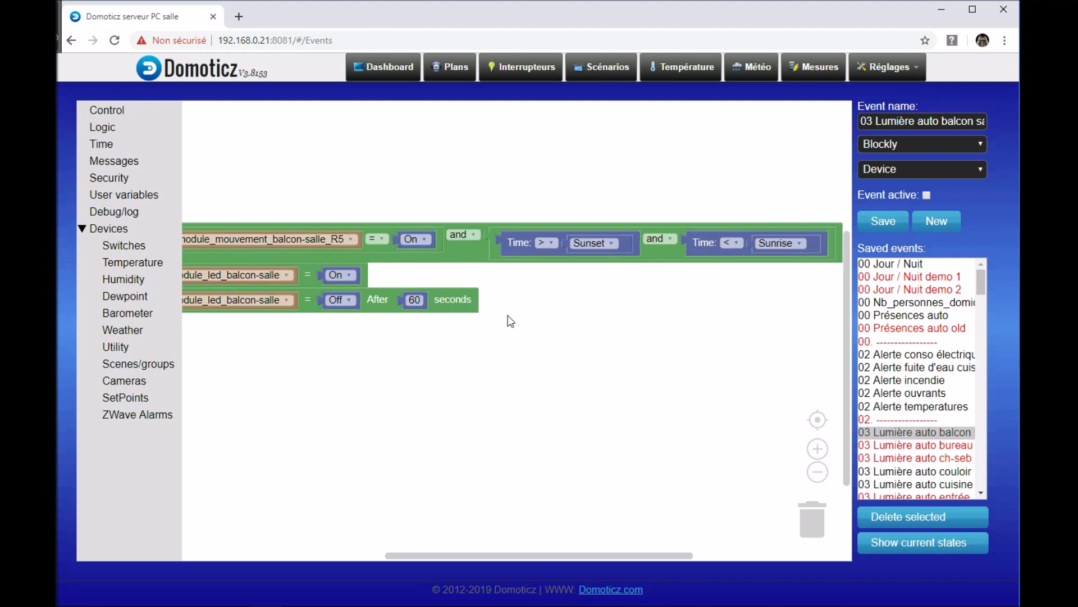
left_click_drag(510, 320, 528, 433)
scroll(501, 414, "up", 1)
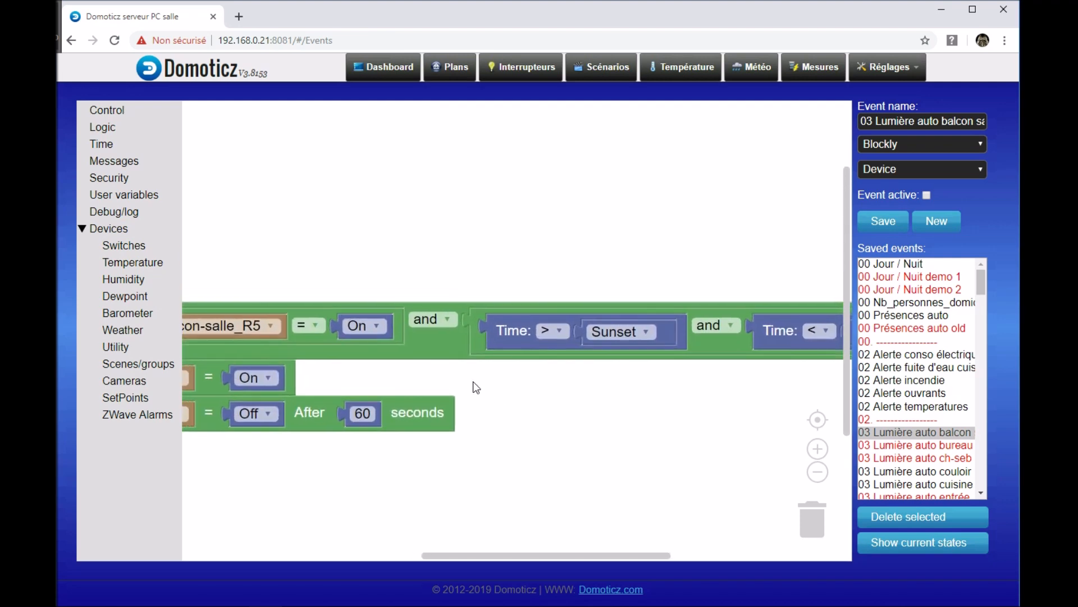
left_click(448, 320)
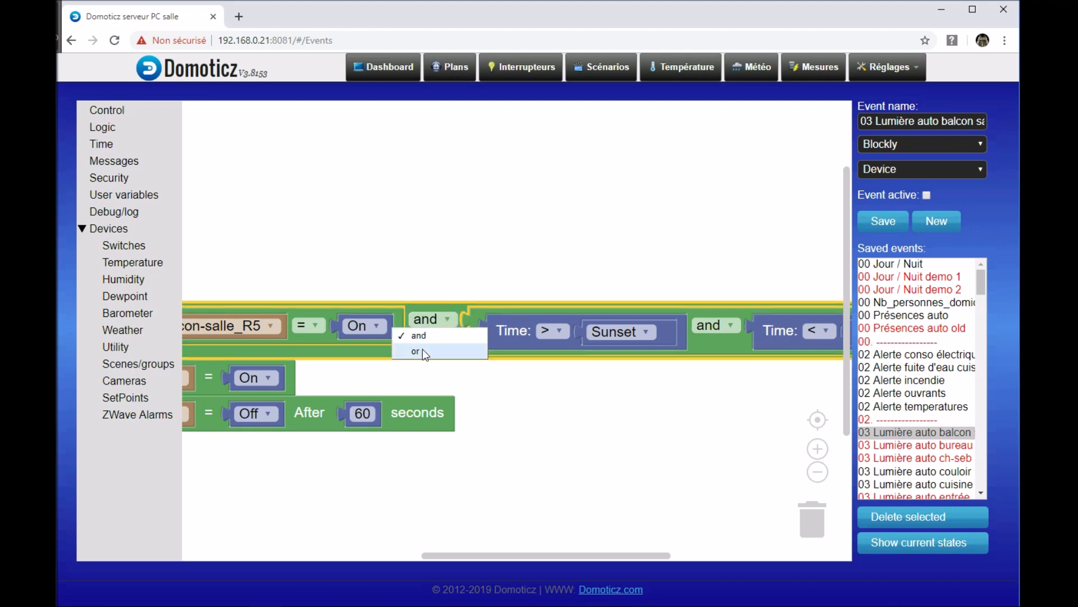
left_click(423, 349)
left_click(437, 320)
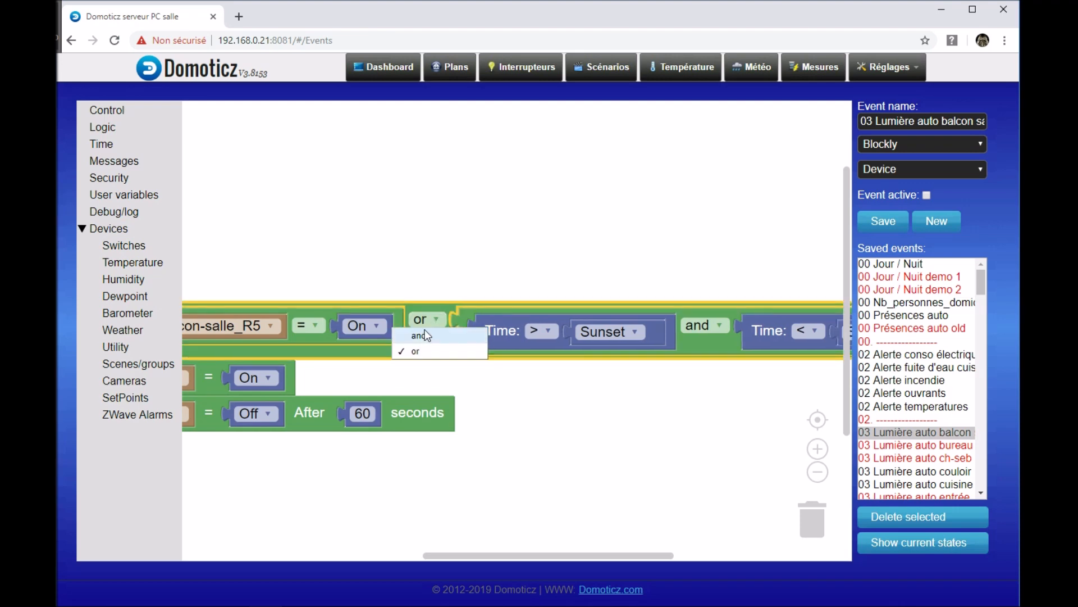
left_click(420, 337)
scroll(551, 416, "down", 3)
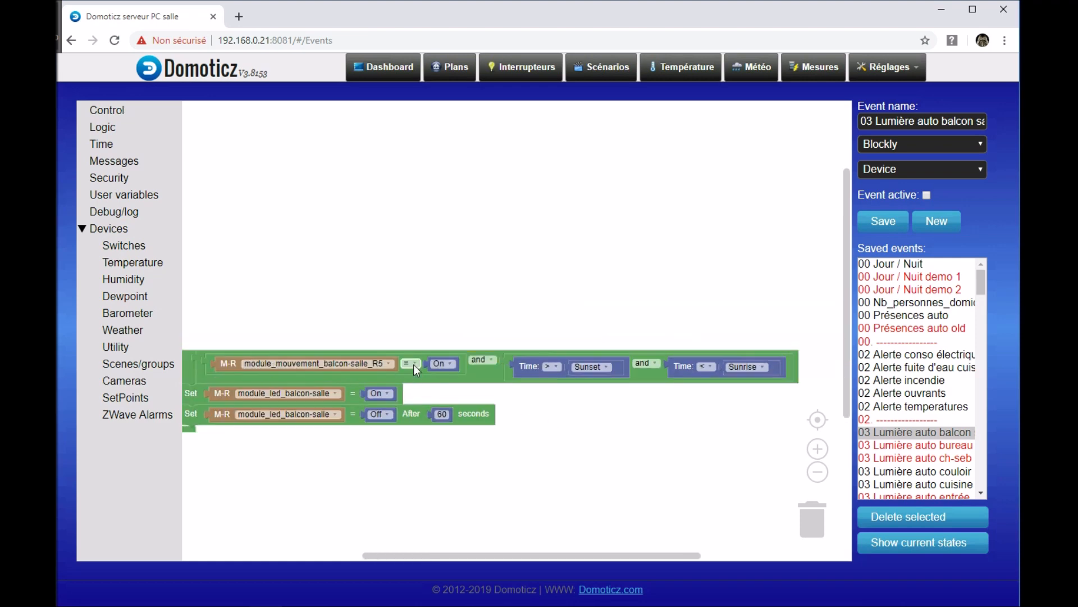
left_click(492, 359)
left_click(479, 387)
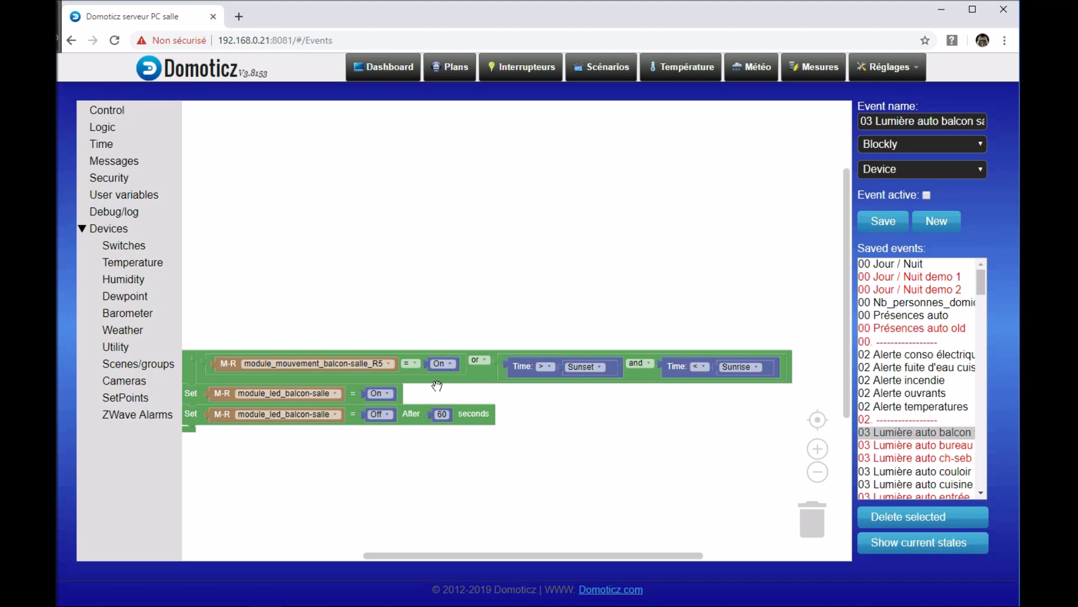
left_click(479, 360)
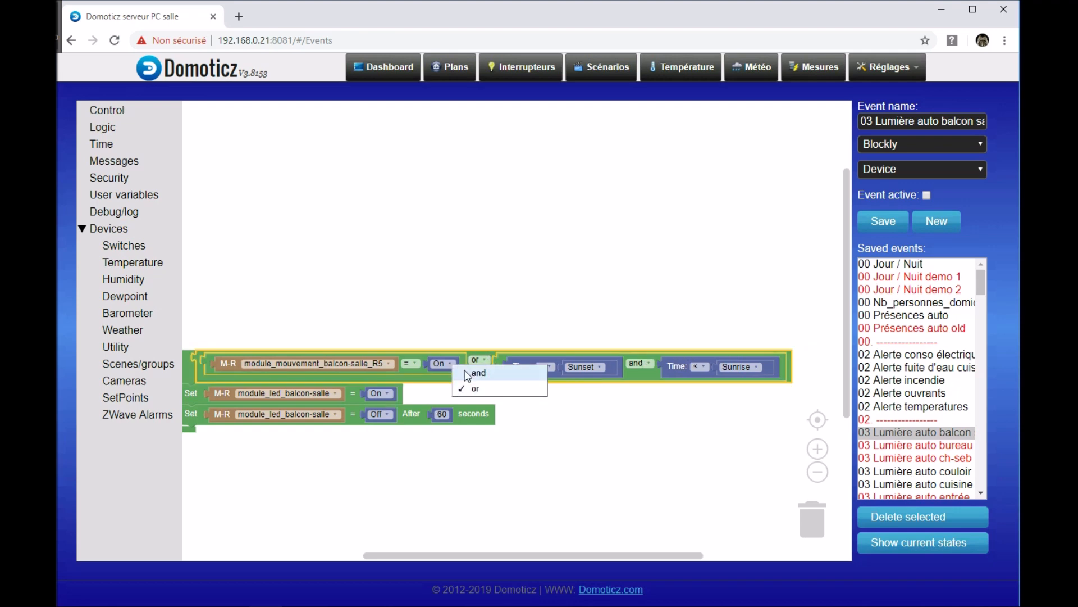
left_click(477, 373)
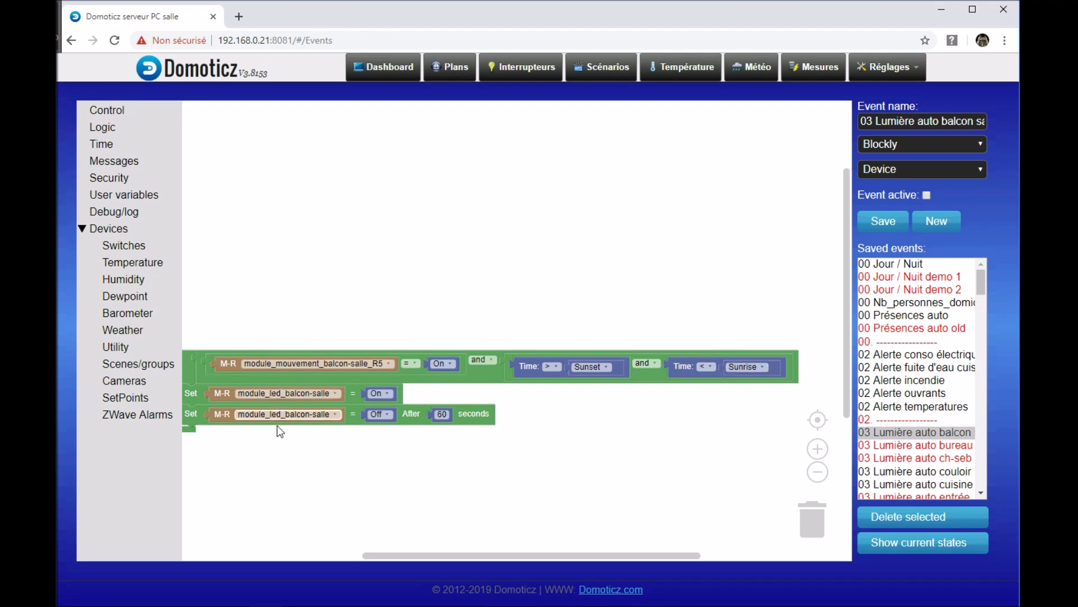
Step: Switch the outer "and" block to external inputs so its two conditions are stacked vertically
left_click_drag(572, 469, 397, 349)
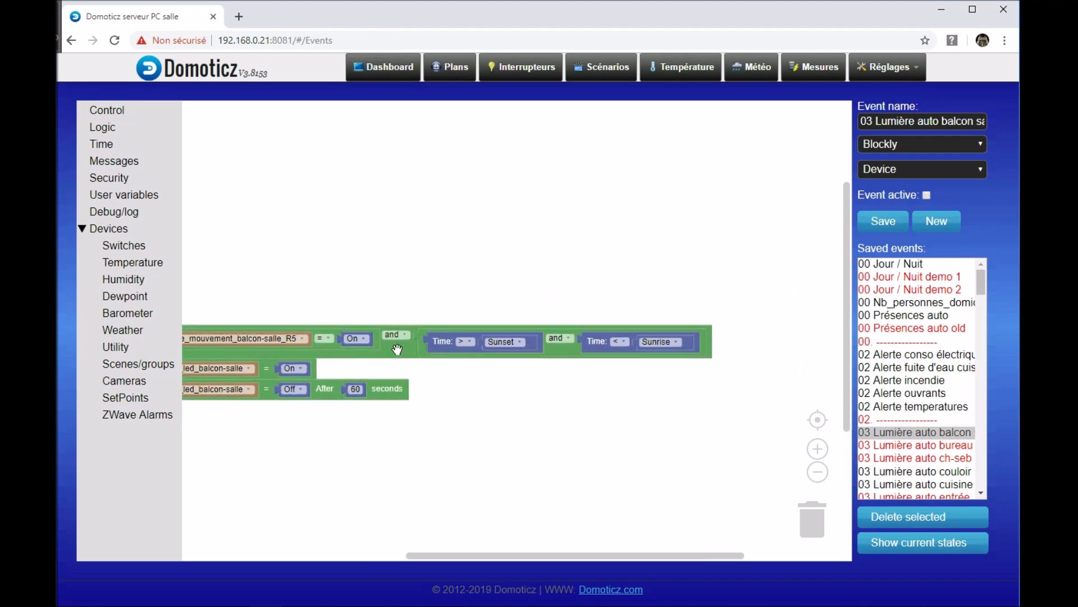
right_click(397, 350)
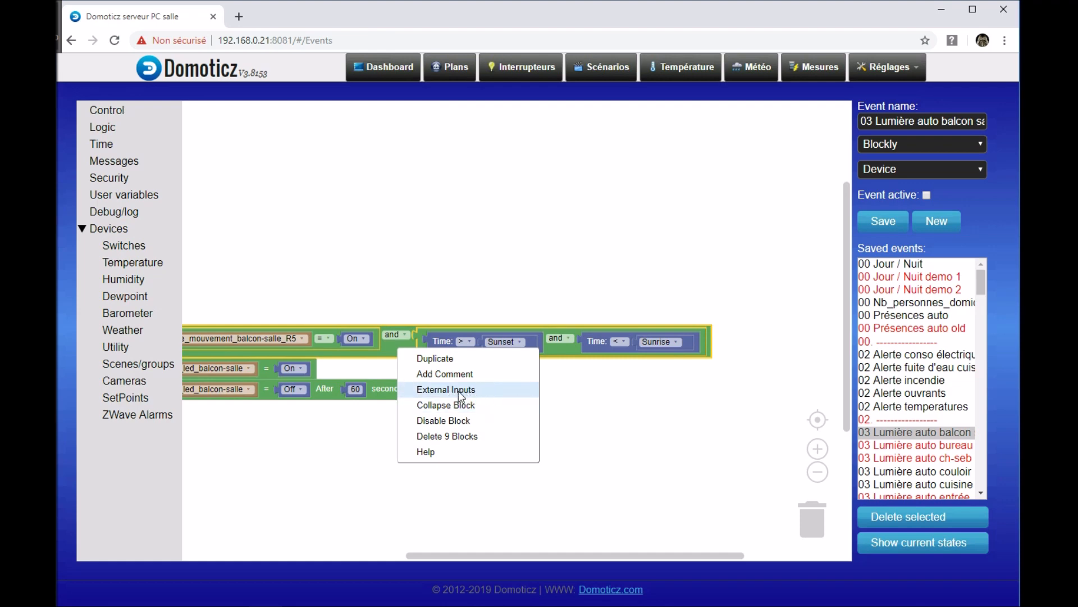
left_click(442, 392)
left_click_drag(561, 413, 788, 387)
scroll(667, 427, "up", 2)
left_click_drag(501, 462, 534, 455)
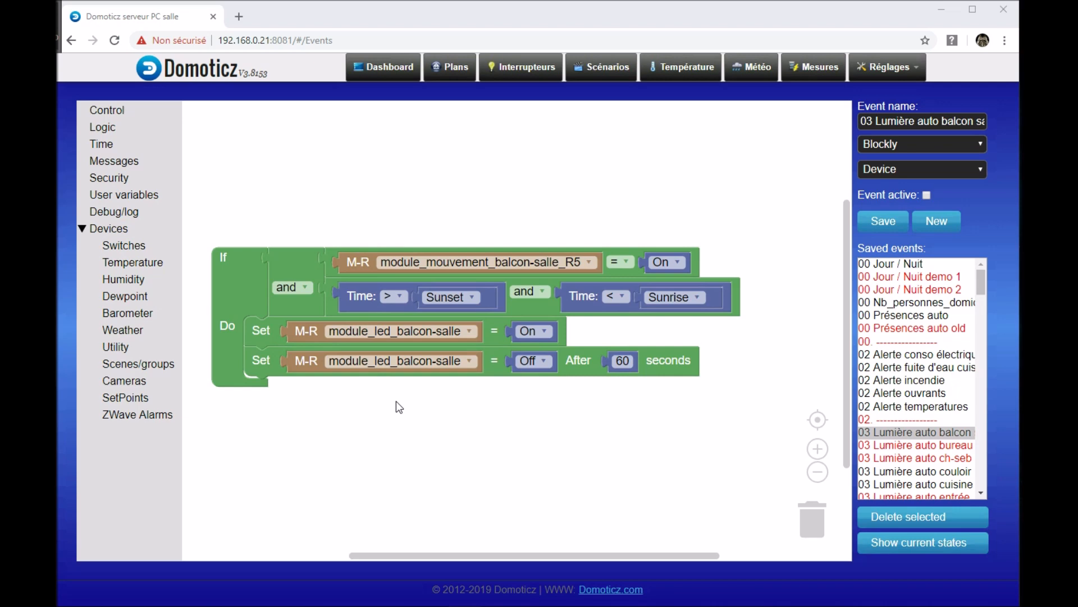
Step: Detach the combined "and" condition and the two Set actions from the If/Do block, placing them beside it
left_click_drag(406, 403, 403, 338)
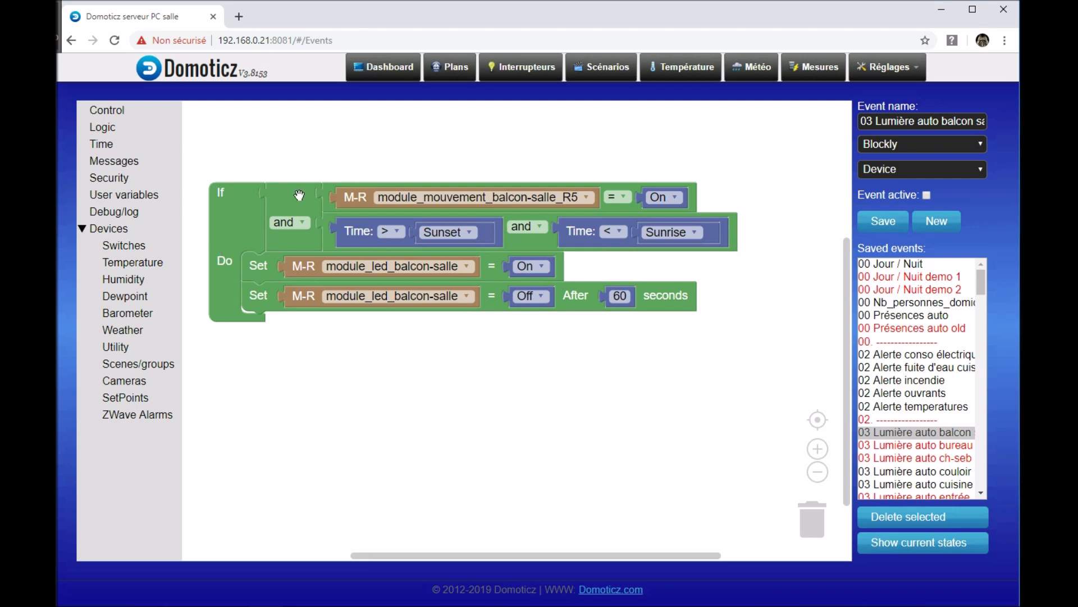
left_click_drag(298, 195, 373, 180)
left_click_drag(272, 218, 365, 258)
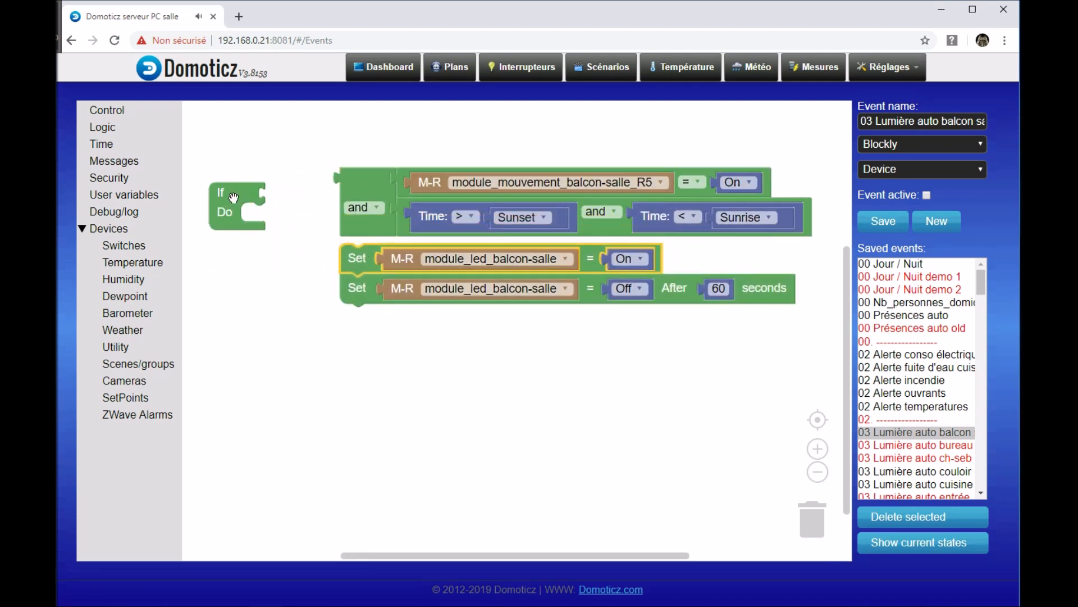
Step: Add a second, configurable If/Do block below the existing one and extend it with an Else if branch
left_click(116, 111)
left_click_drag(207, 138, 226, 324)
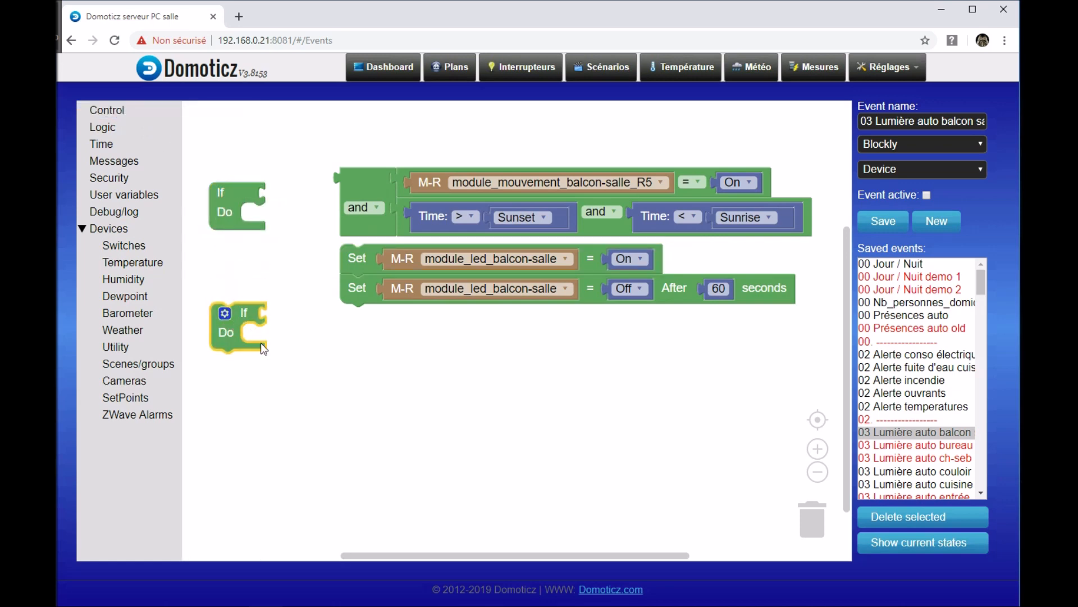
left_click(225, 314)
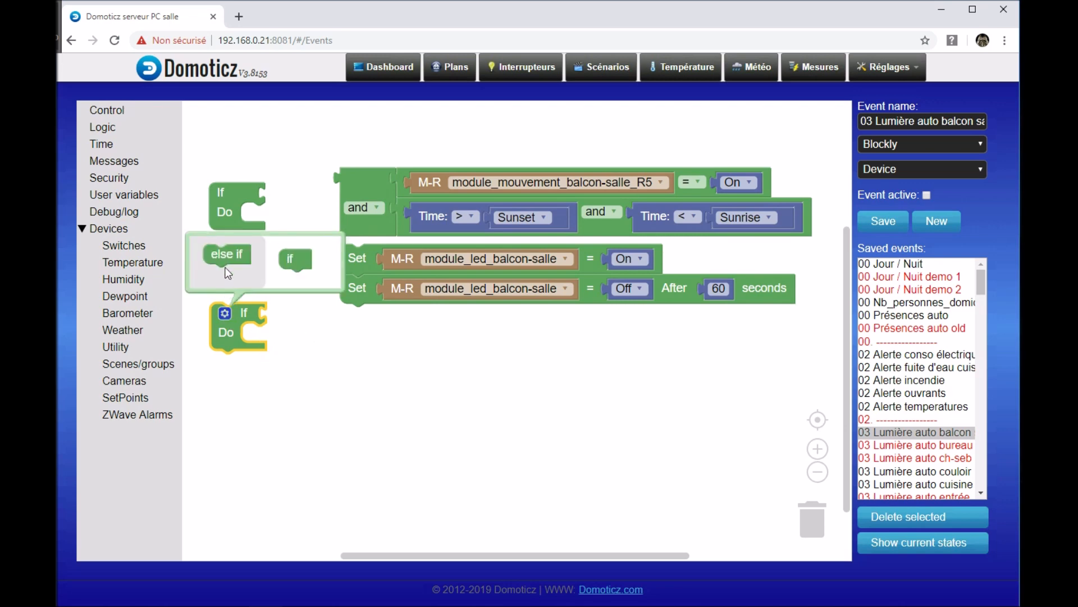
left_click_drag(224, 253, 307, 284)
left_click(225, 314)
left_click(287, 312)
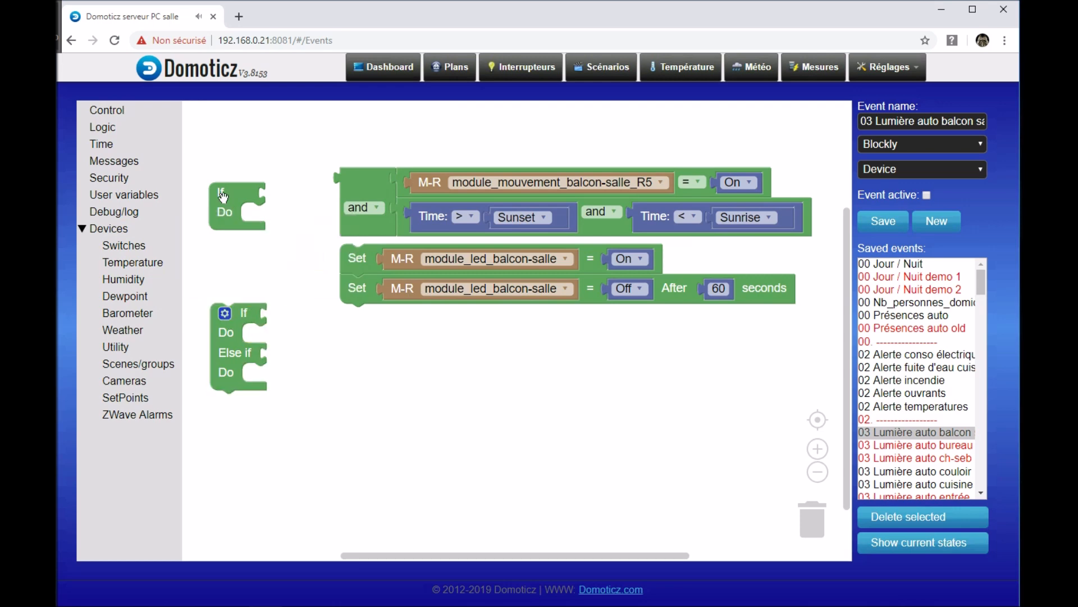
Step: Replace the old If/Do block with the new Else if version, attaching the combined "and" condition to If and the two Set actions to Do
left_click_drag(223, 195, 148, 227)
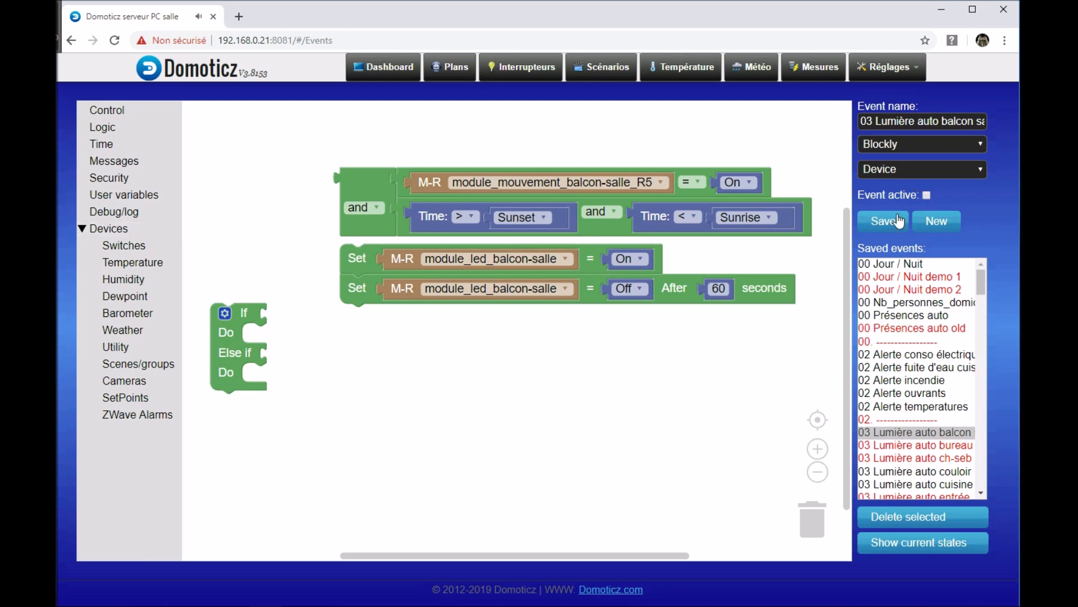
left_click_drag(234, 355, 237, 212)
left_click_drag(375, 190, 336, 207)
left_click_drag(362, 256, 267, 243)
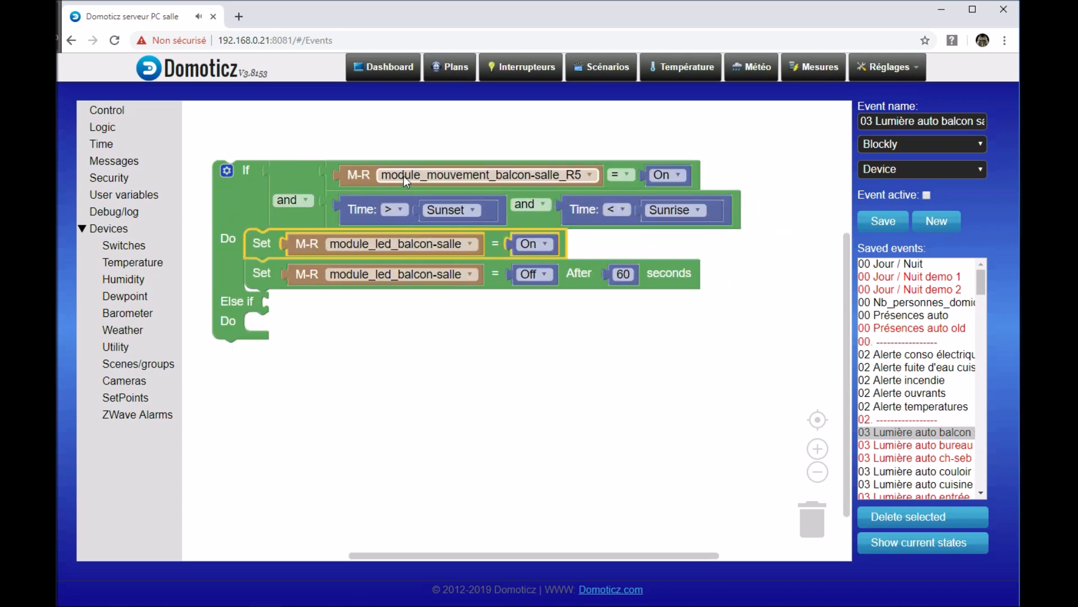
Step: Delete the module_led_balcon-salle Off action with the 60-second delay from the first Do branch
left_click(420, 370)
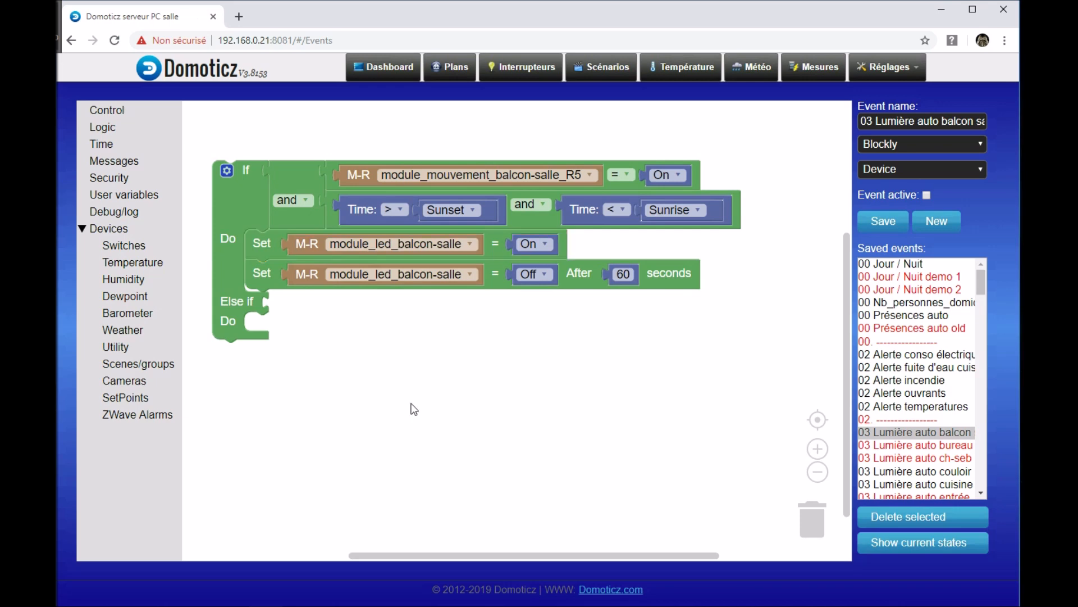
left_click_drag(414, 409, 443, 389)
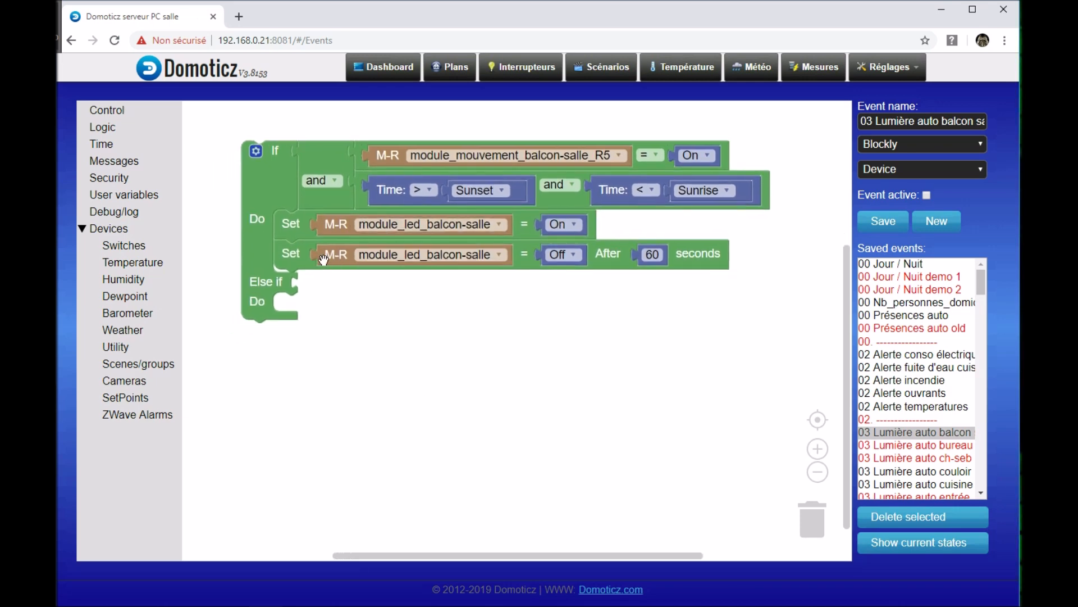
left_click_drag(300, 259, 366, 276)
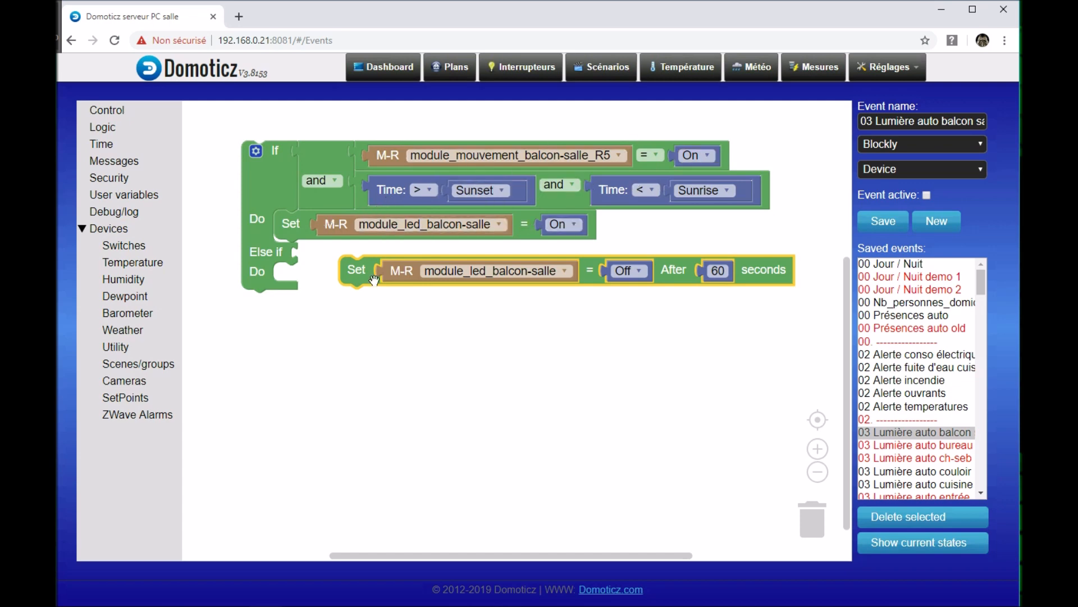
left_click_drag(359, 273, 154, 365)
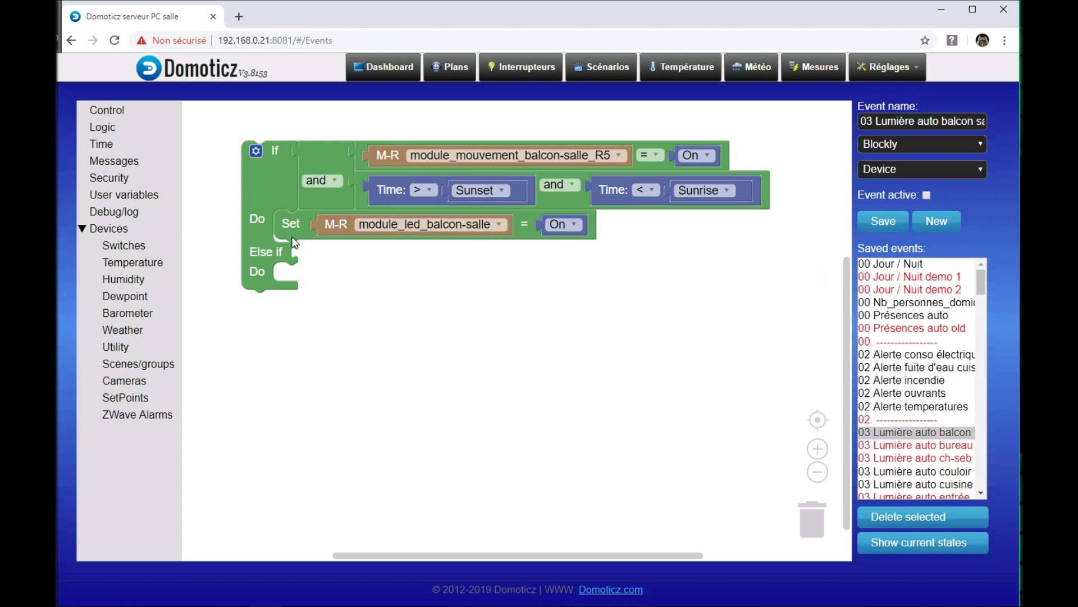
Step: Plug an empty "=" comparison block into the Else if condition
left_click(114, 128)
left_click_drag(215, 130, 333, 268)
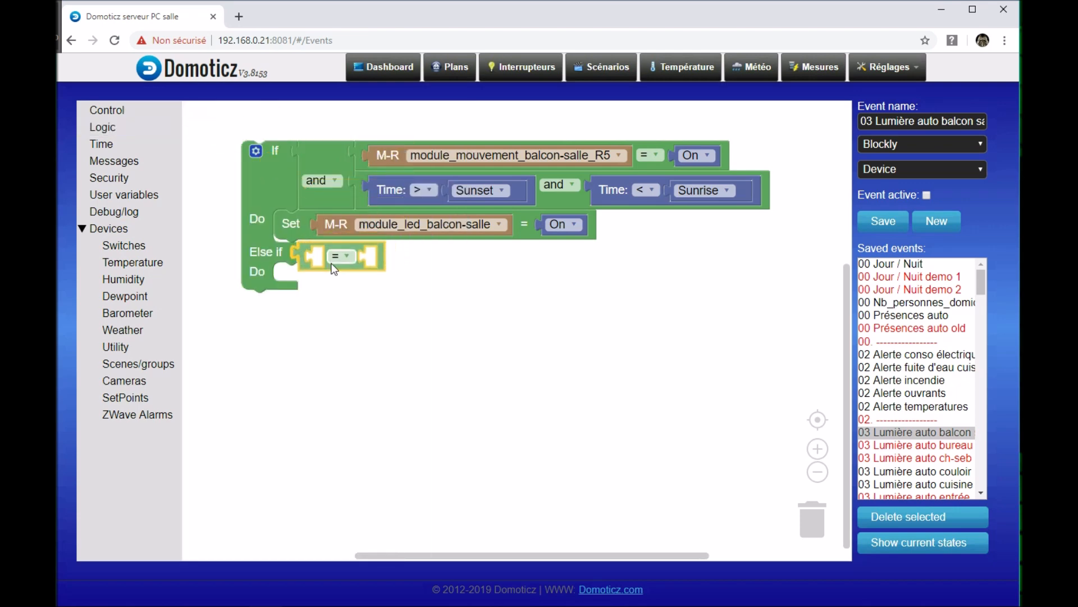
left_click(116, 129)
left_click(531, 320)
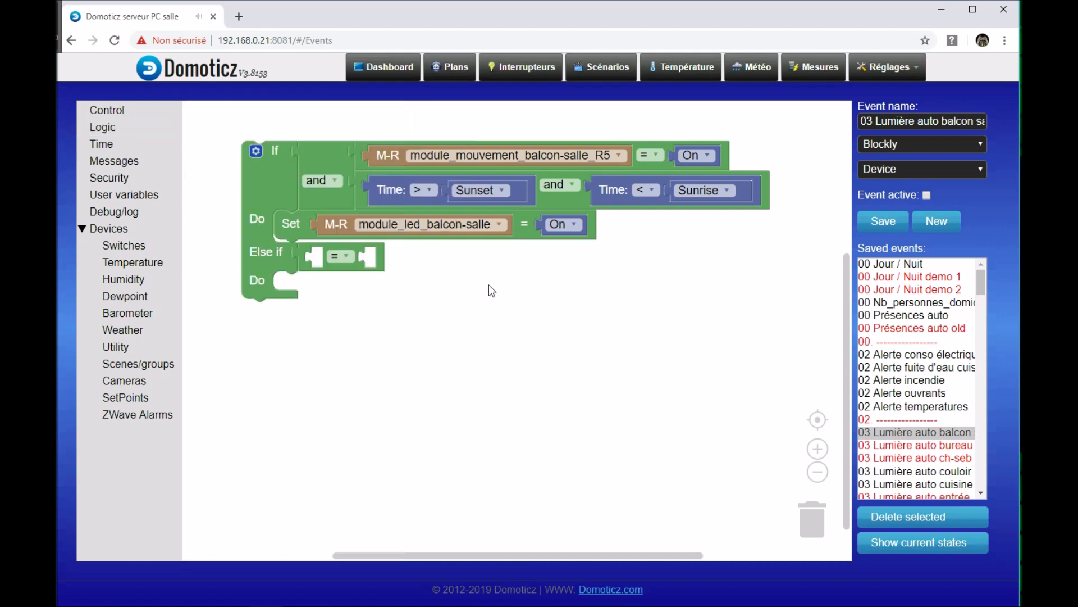
Step: Add an M-R switch device set to module_mouvement_oeil-salle as the first operand of the Else if comparison
left_click(116, 246)
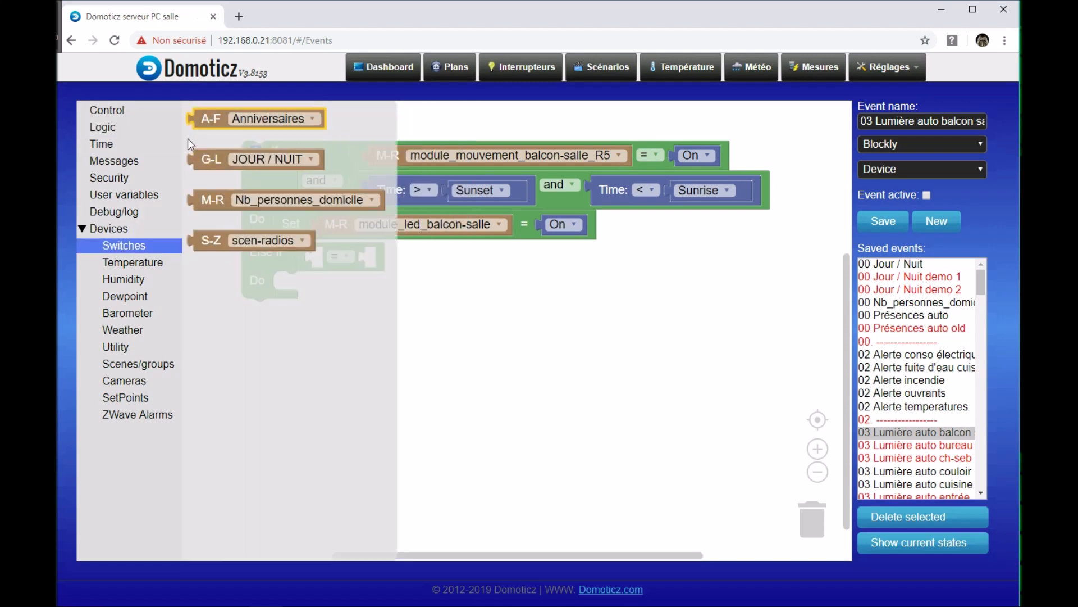
left_click(354, 202)
left_click_drag(380, 204, 378, 197)
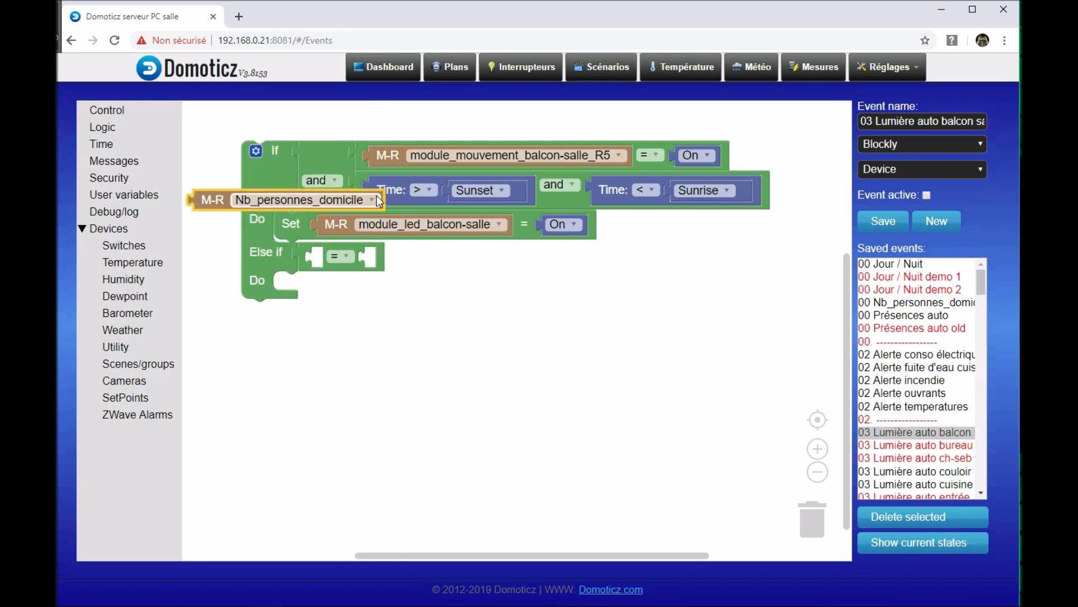
left_click(376, 194)
scroll(339, 264, "down", 6)
scroll(339, 264, "down", 7)
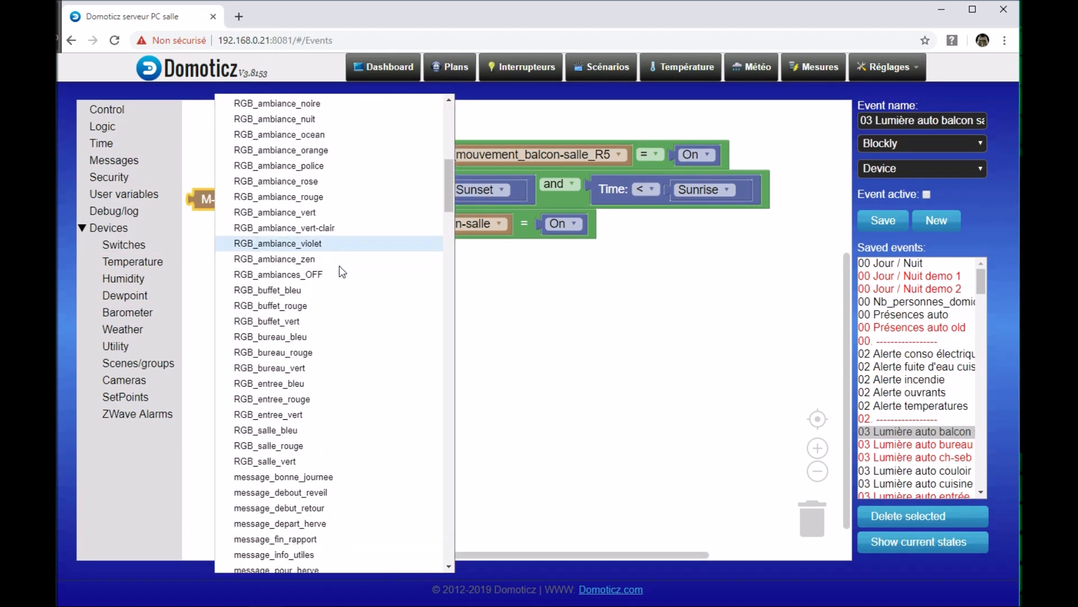
scroll(339, 265, "down", 18)
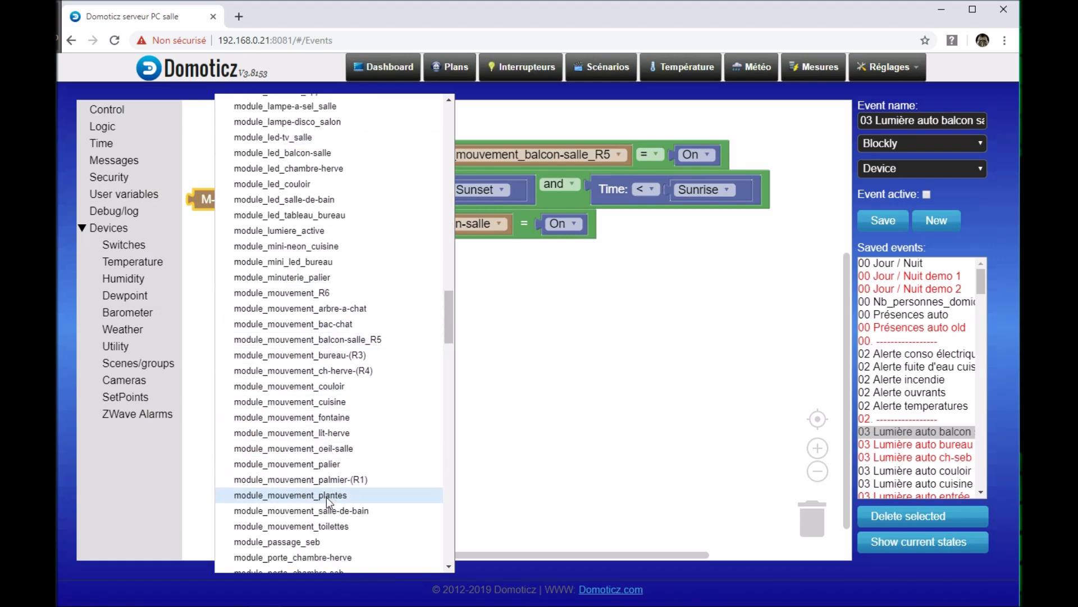
left_click(274, 451)
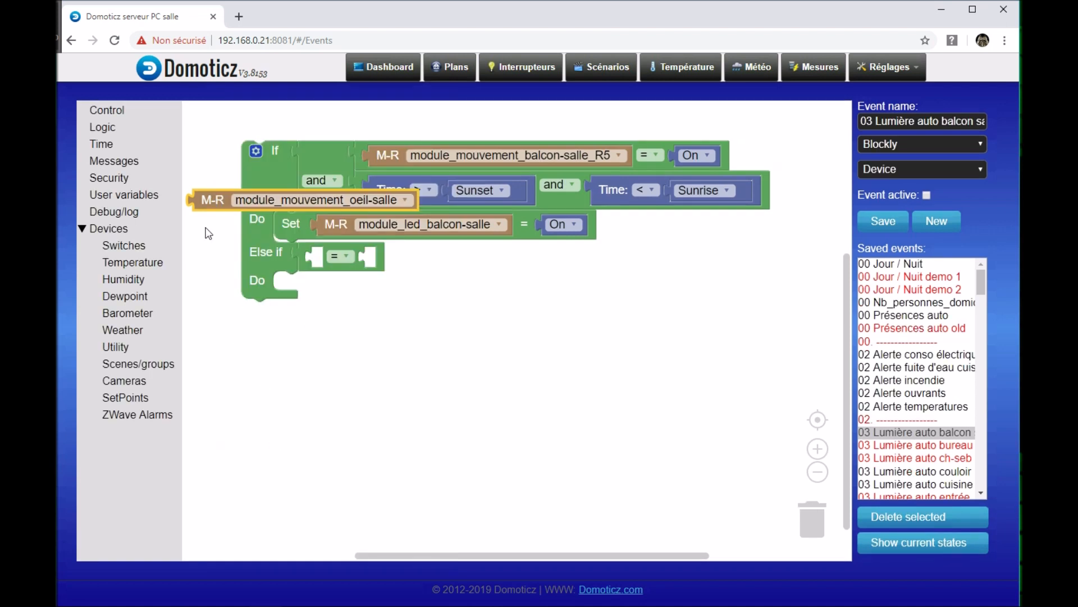
left_click_drag(223, 198, 356, 256)
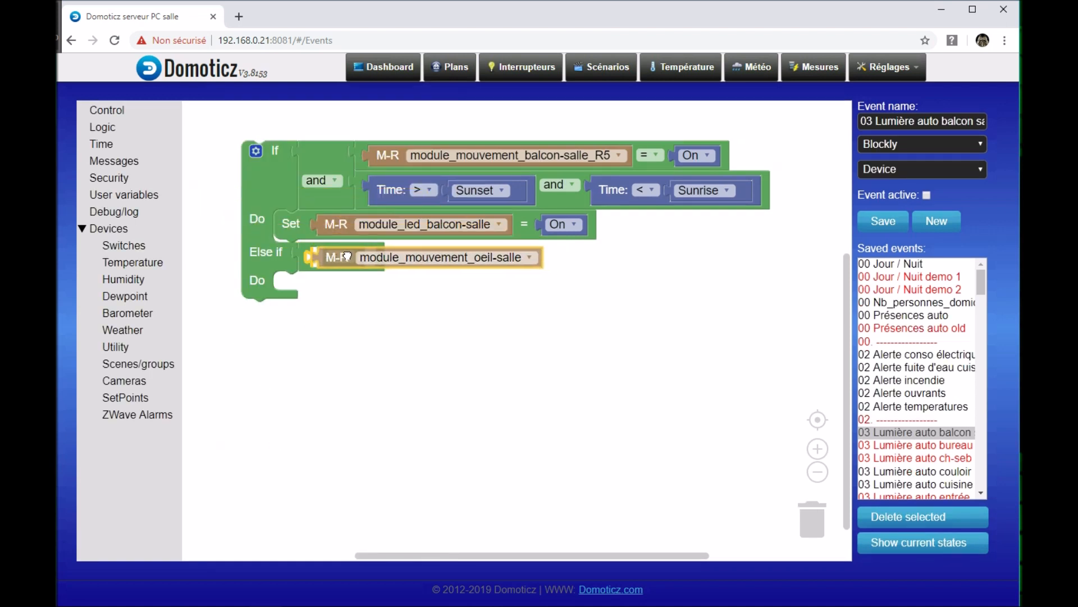
Step: Duplicate the On value from the LED action and plug the copy into the empty second operand of the Else if comparison
left_click_drag(474, 313, 409, 331)
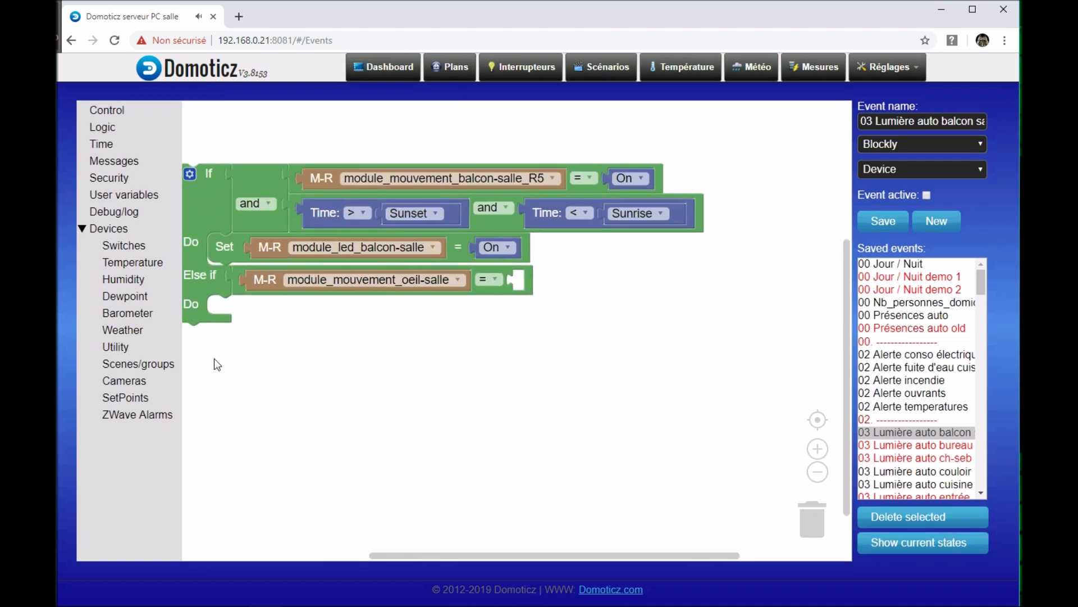
left_click_drag(207, 361, 378, 378)
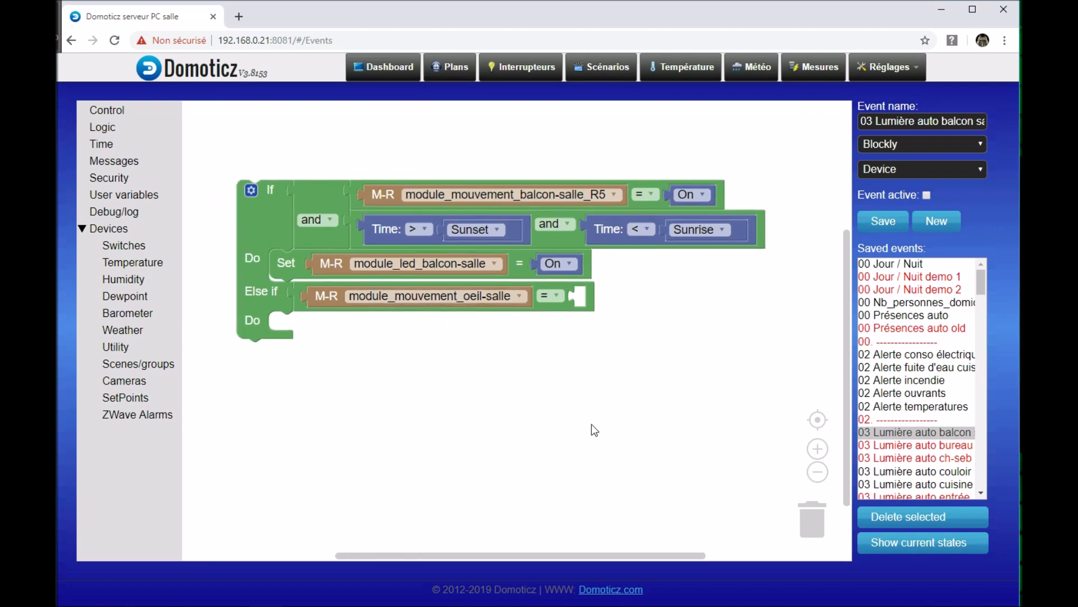
left_click_drag(592, 424, 573, 396)
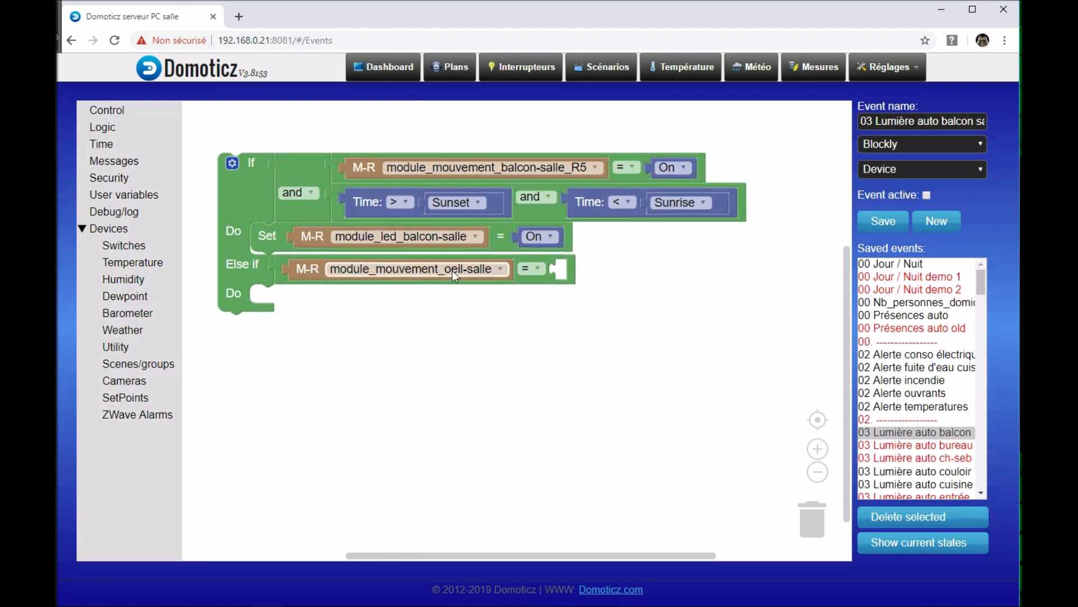
right_click(531, 234)
left_click(568, 243)
left_click_drag(562, 257, 559, 272)
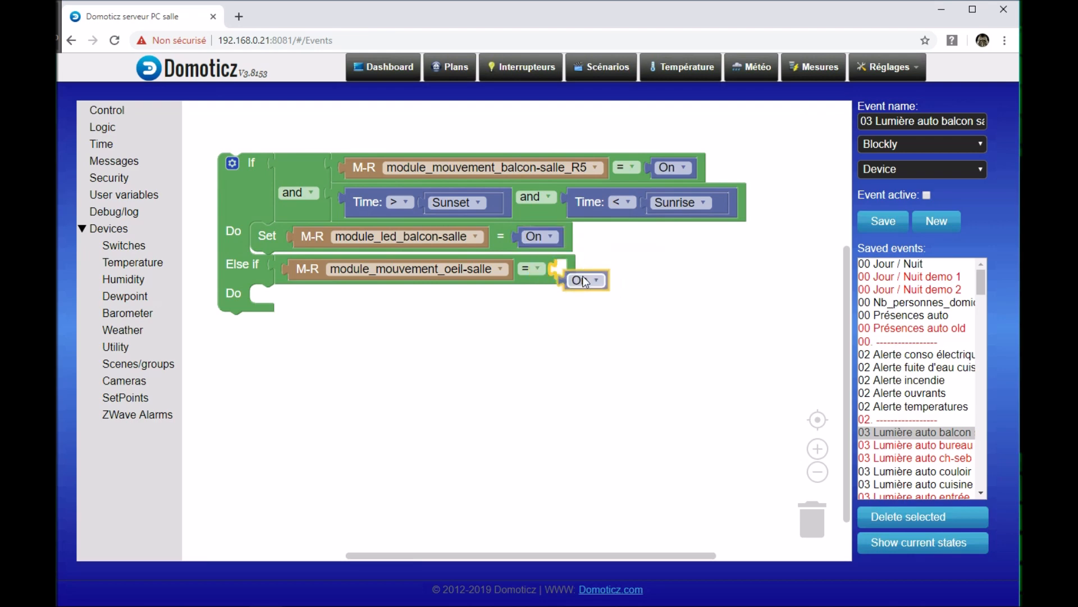
Step: Duplicate the module_led_balcon-salle Set action into the Else if branch's Do and set the copy to Off
left_click_drag(385, 380, 384, 418)
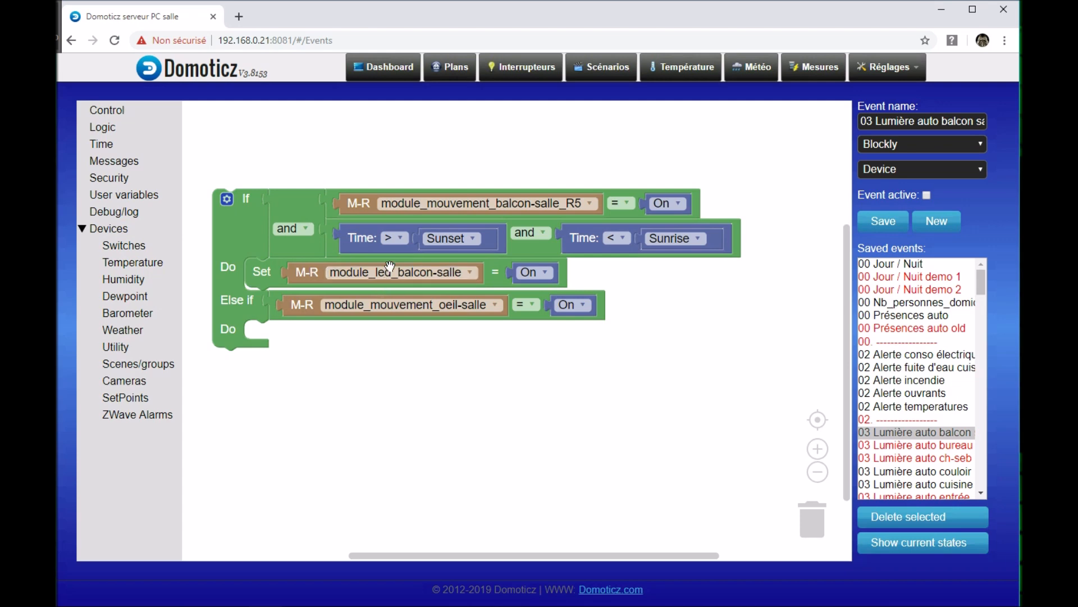
right_click(280, 279)
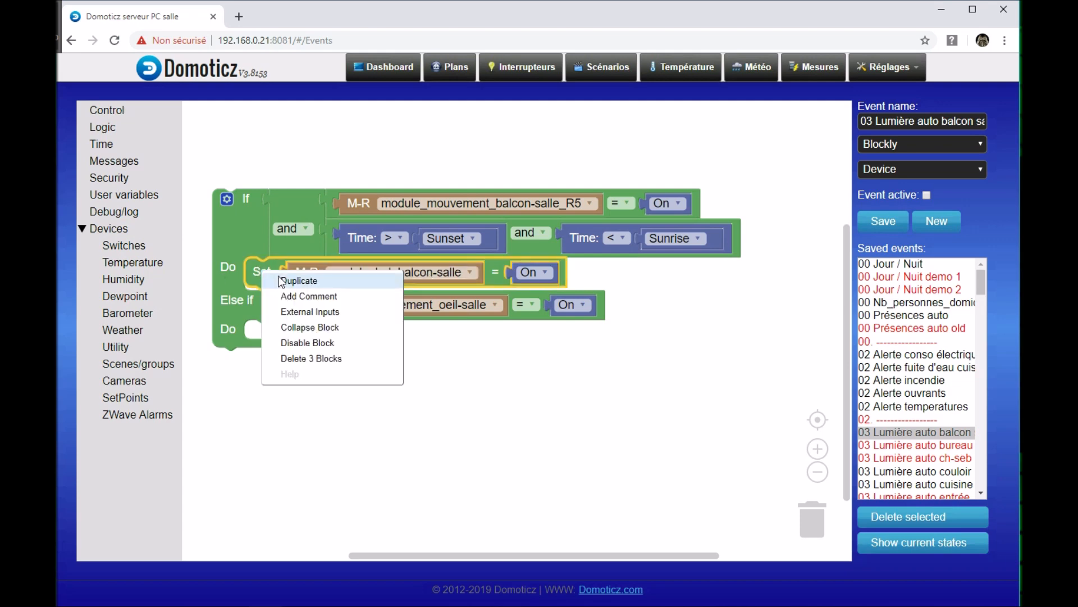
left_click(280, 280)
mouse_move(291, 313)
left_mouse_down()
mouse_move(282, 329)
mouse_move(279, 312)
left_mouse_up()
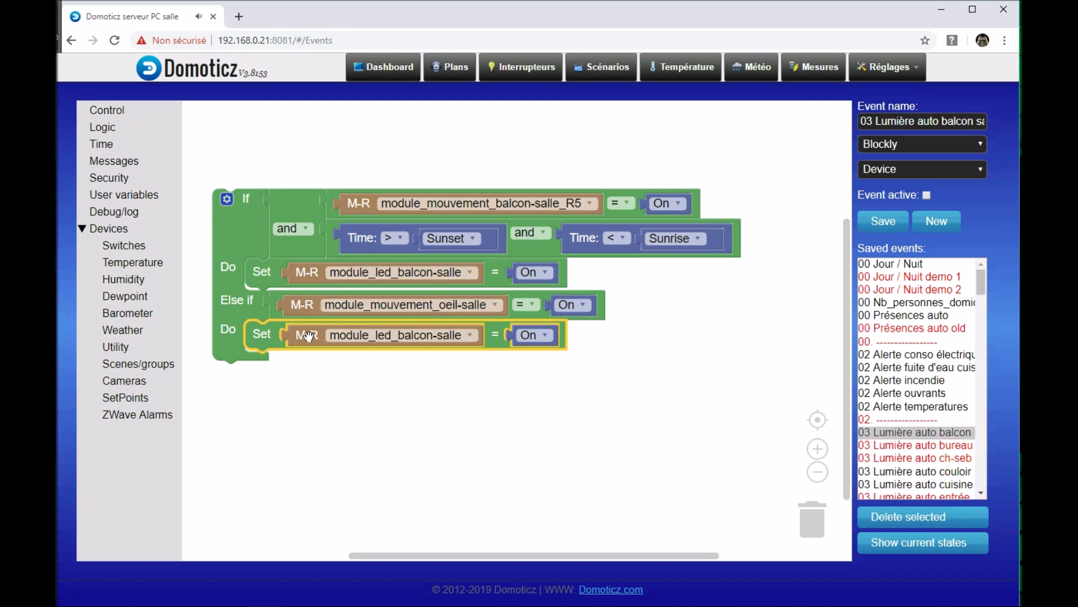
left_click(551, 335)
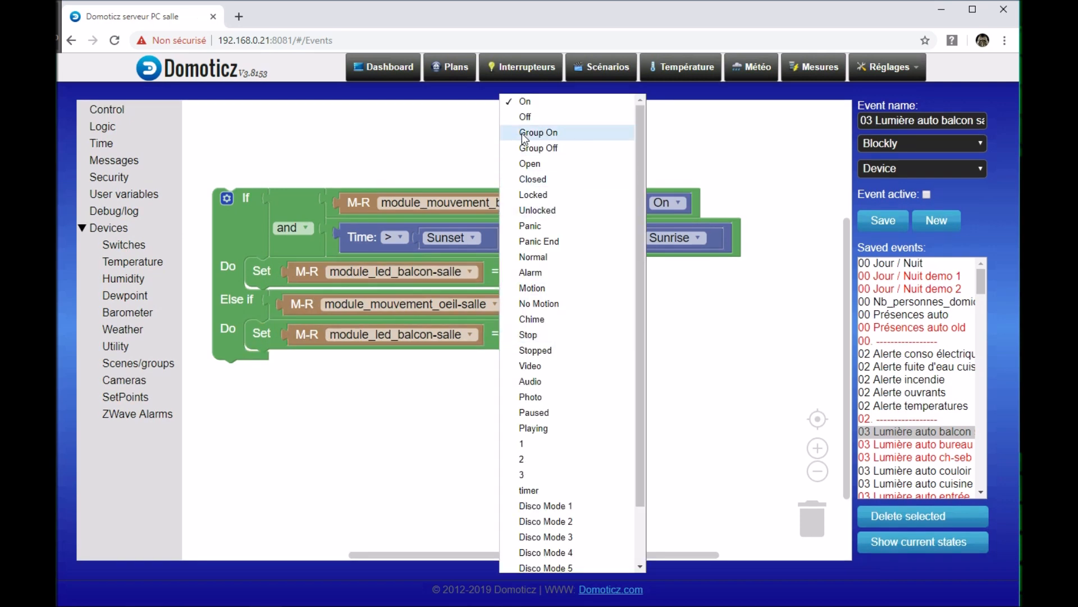
left_click(527, 117)
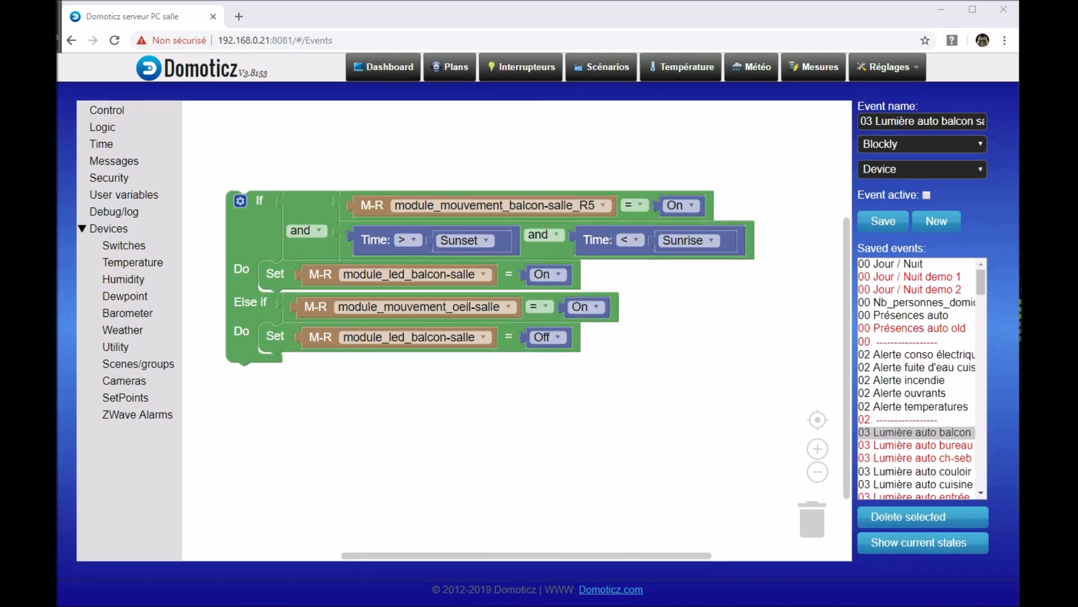
Step: Insert an "and" block into the Else if condition, with the module_mouvement_oeil-salle comparison as its first operand
left_click_drag(292, 312, 309, 312)
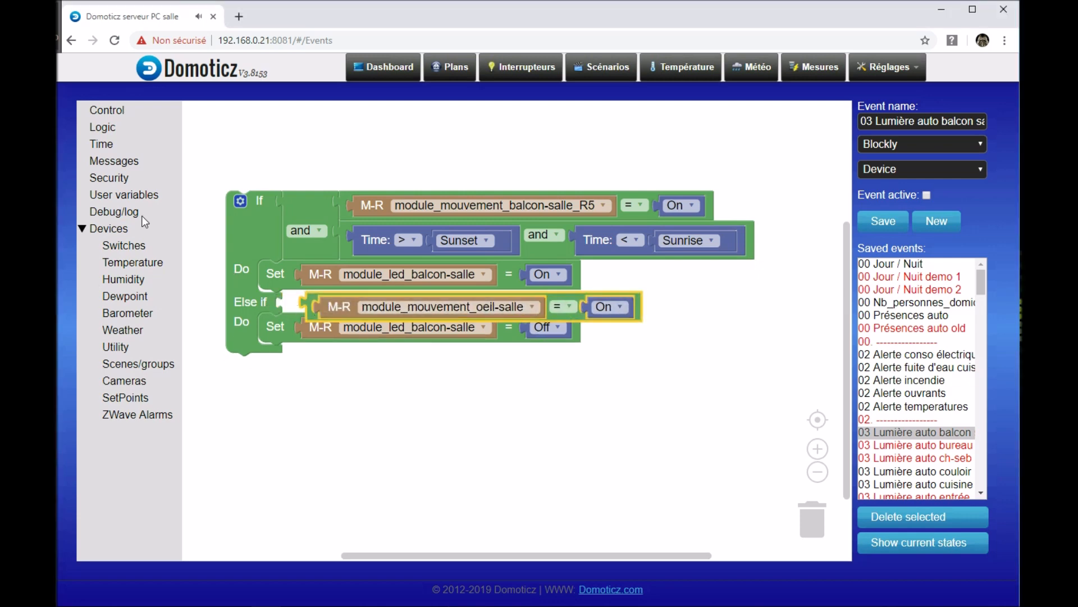
left_click(116, 130)
left_click_drag(241, 179, 321, 324)
Step: Duplicate the module_mouvement_oeil-salle comparison and plug the copy into the second operand of the Else if "and" block
left_click_drag(419, 436, 354, 438)
right_click(231, 318)
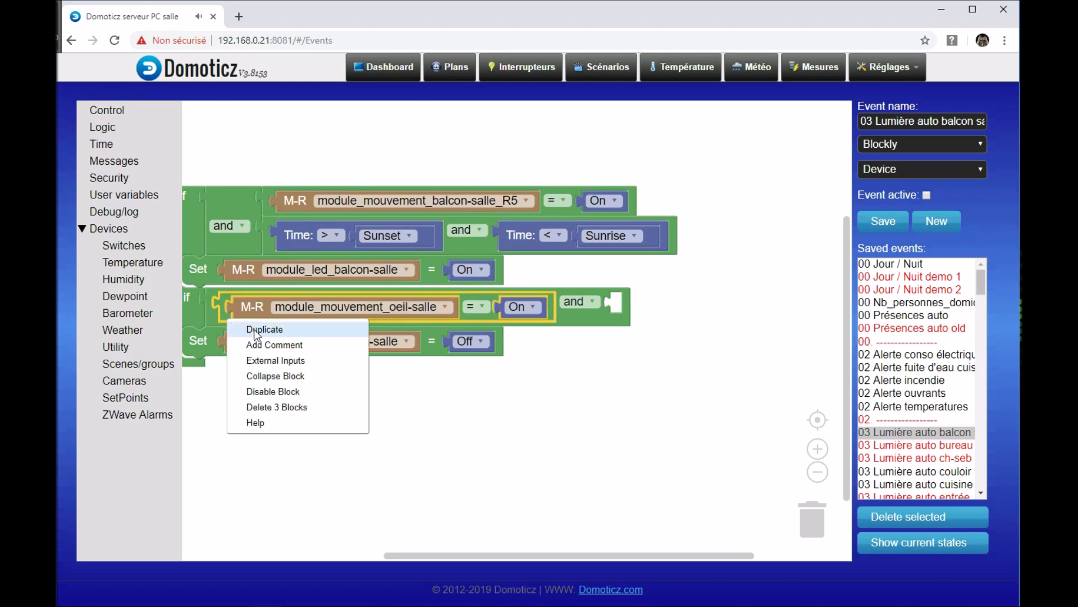
left_click(260, 331)
left_click_drag(251, 377, 620, 307)
left_click_drag(618, 374, 531, 388)
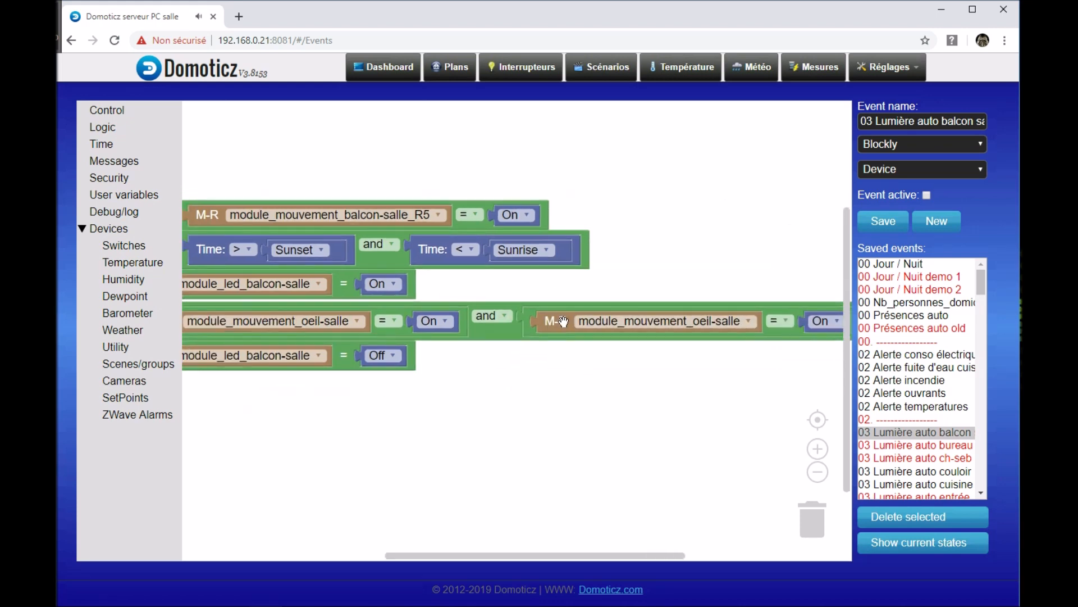
Step: Change the device in the second Else if comparison to module_mouvement_cuisine
left_click(754, 322)
scroll(658, 267, "down", 10)
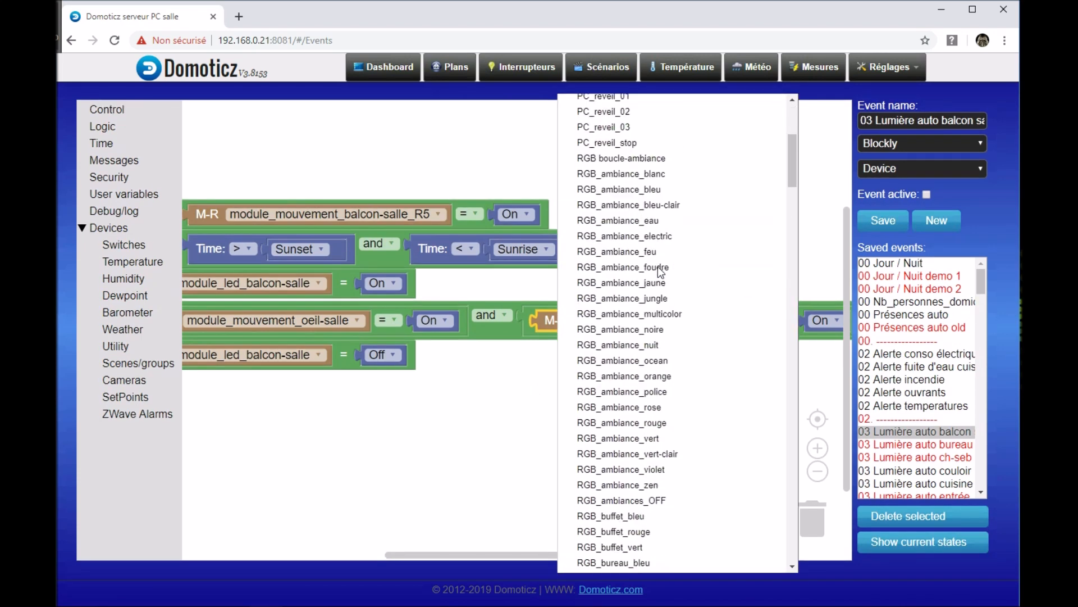
scroll(659, 278, "down", 11)
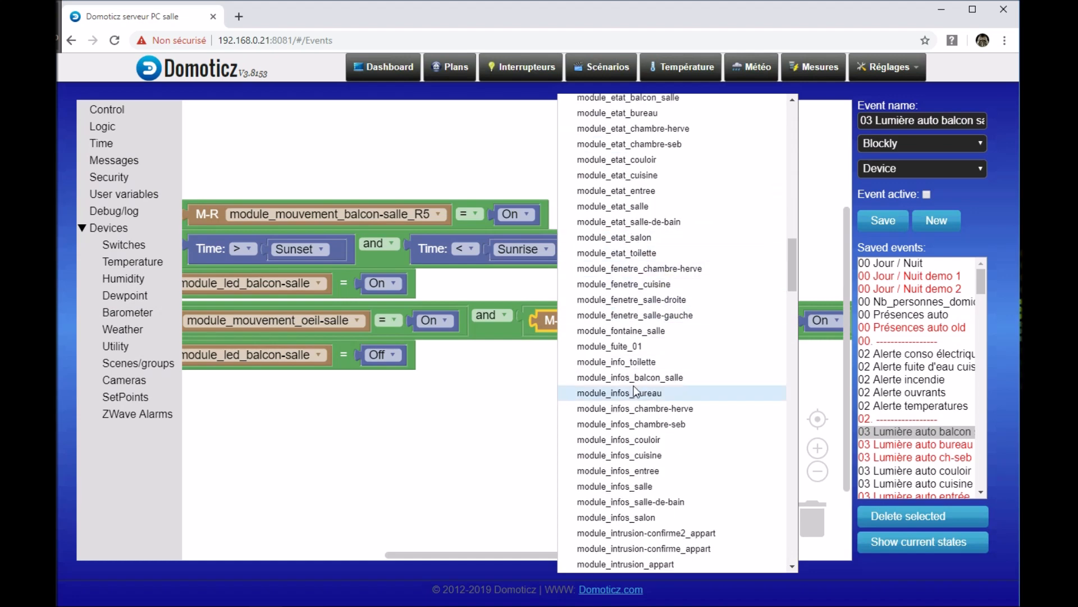
scroll(635, 386, "down", 2)
scroll(634, 386, "down", 2)
scroll(634, 386, "down", 5)
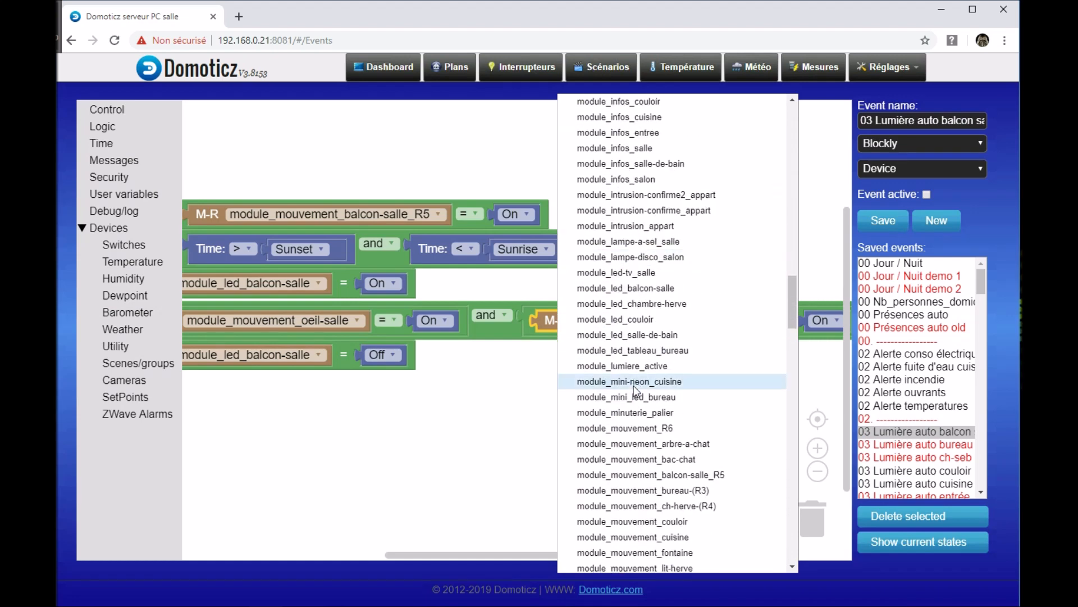
left_click(646, 401)
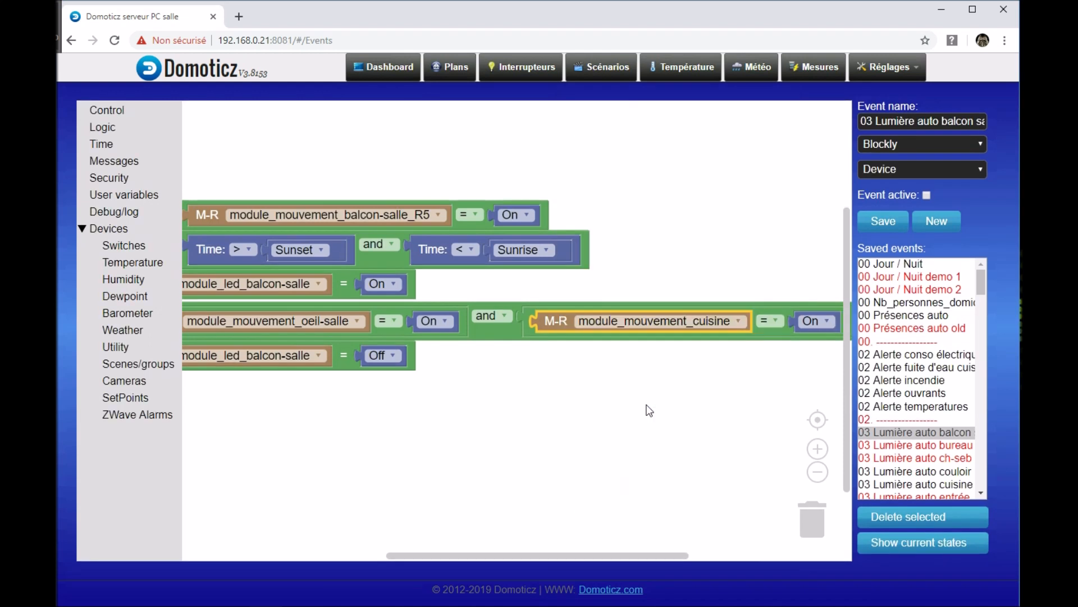
scroll(602, 436, "down", 4)
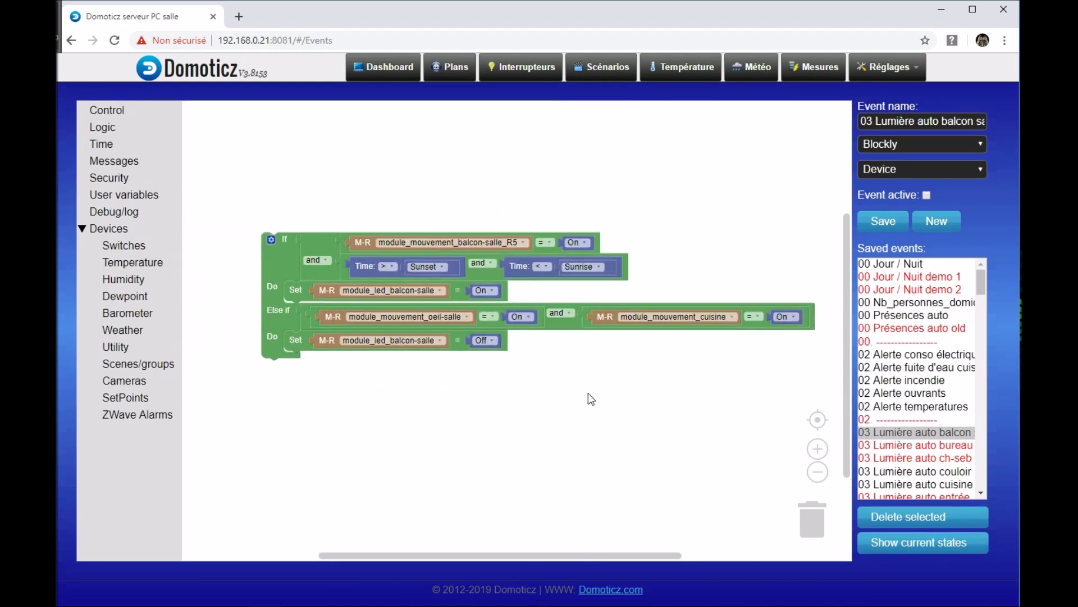
scroll(548, 423, "up", 2)
scroll(553, 387, "up", 1)
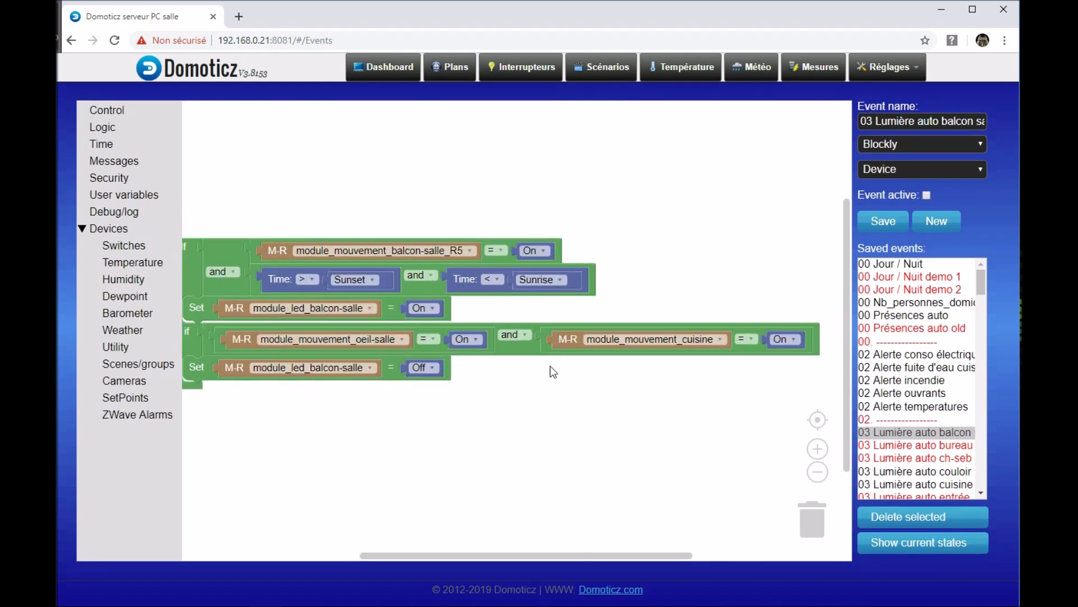
Step: Change the Else if condition's operator from "and" to "or" and switch that logic block to external inputs
left_click(527, 335)
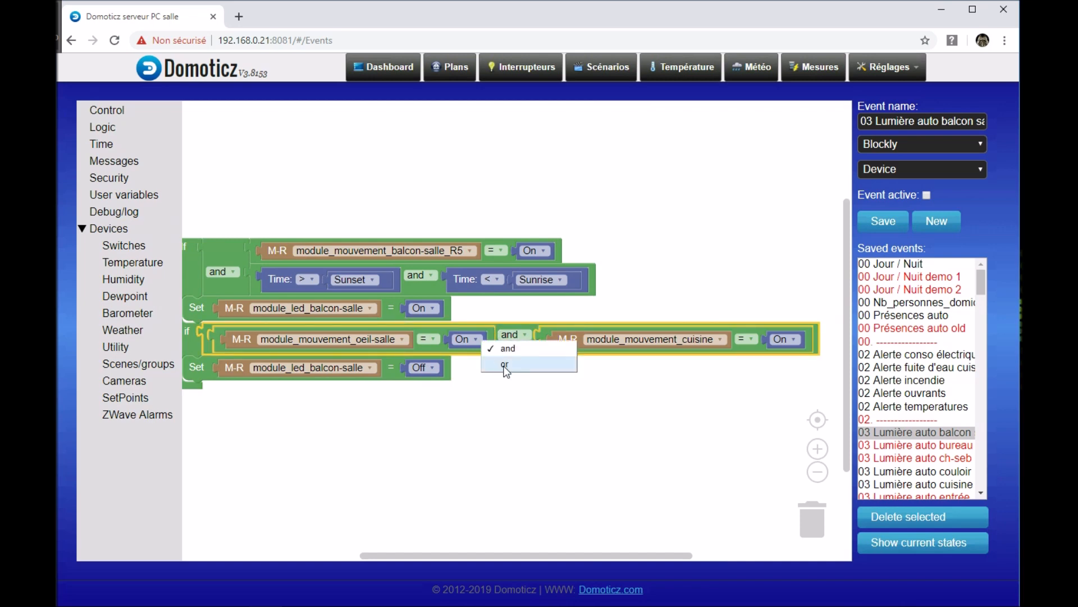
left_click(505, 365)
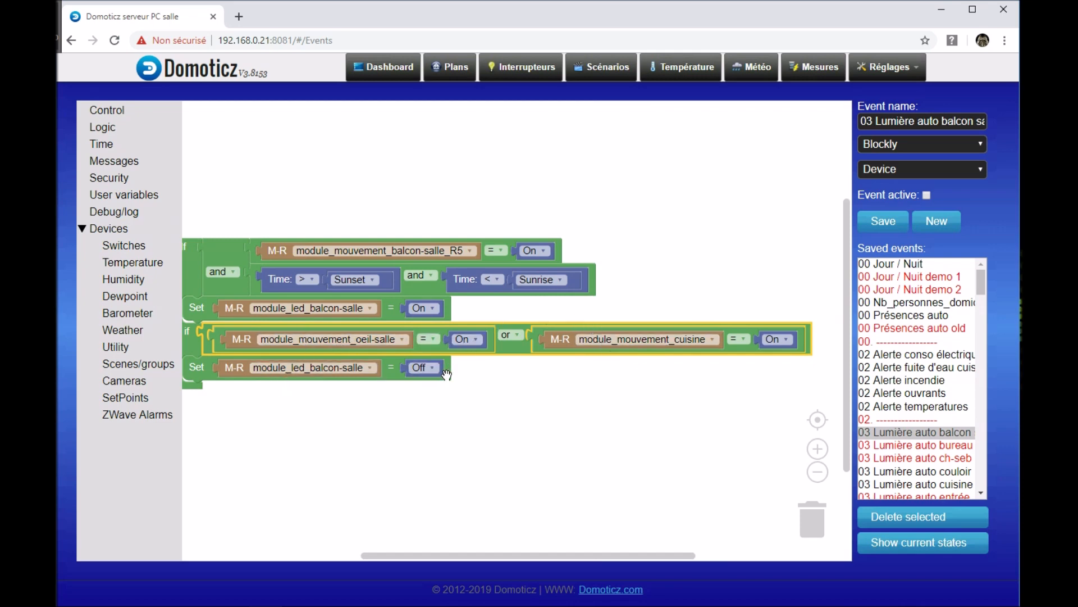
left_click_drag(312, 421, 348, 434)
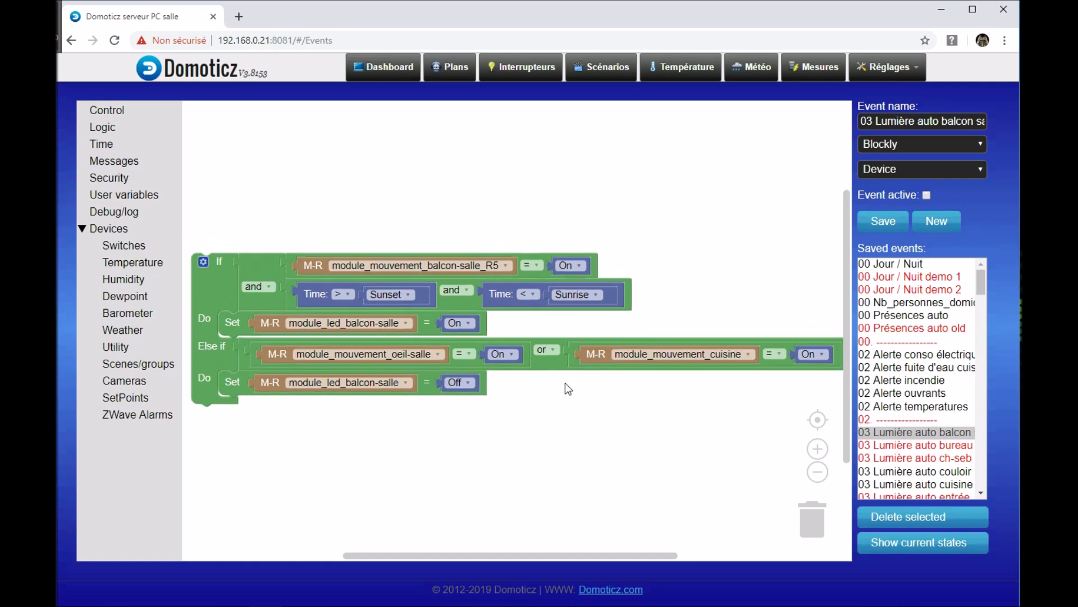
right_click(551, 365)
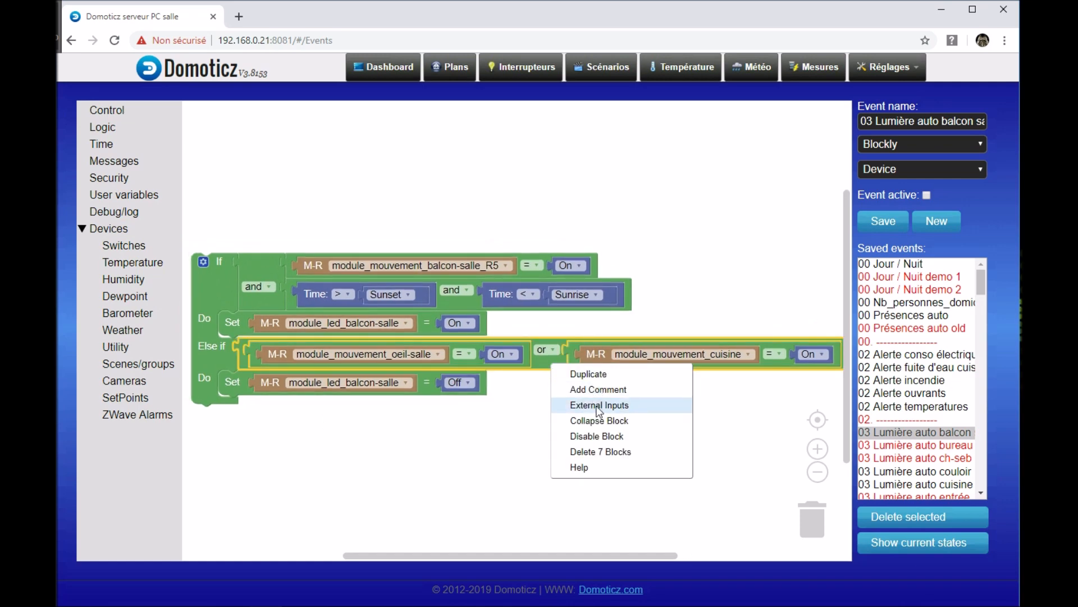
left_click(599, 405)
scroll(473, 444, "up", 2)
left_click_drag(473, 439, 495, 451)
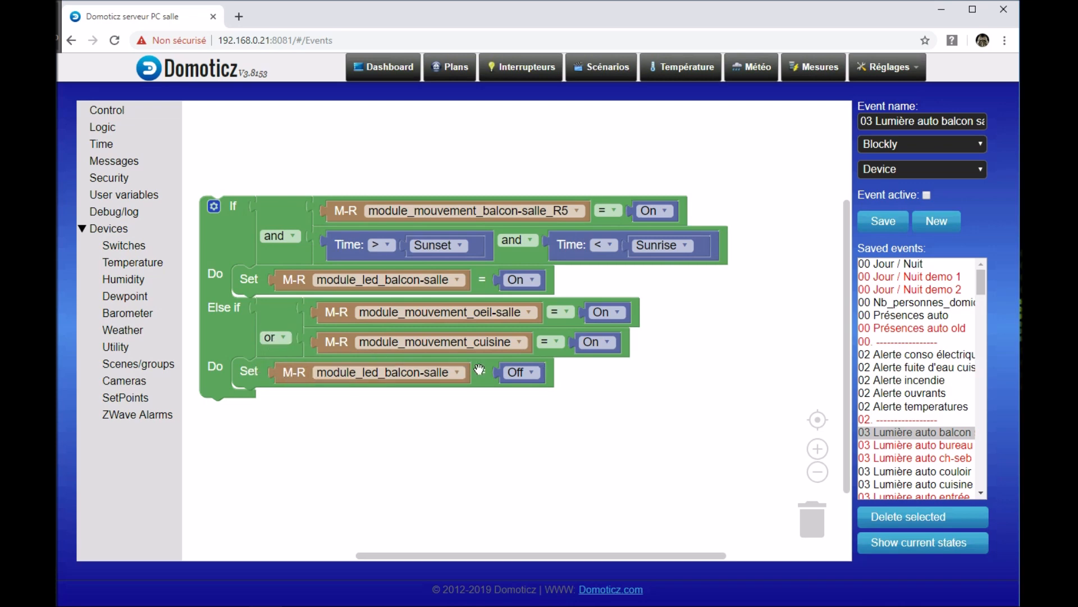
left_click_drag(582, 432, 600, 372)
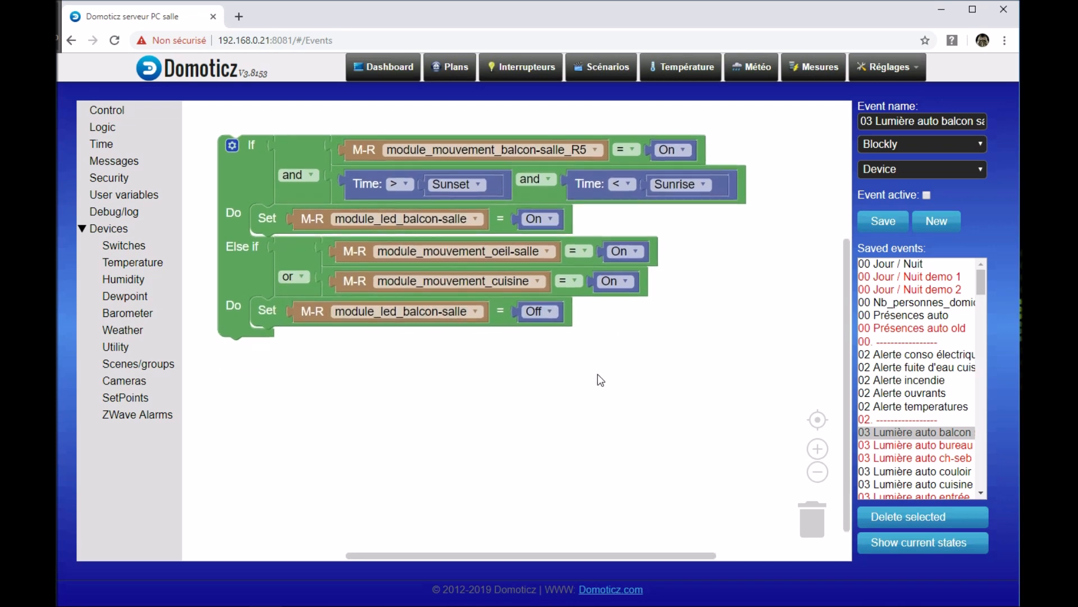
left_click_drag(522, 431, 528, 464)
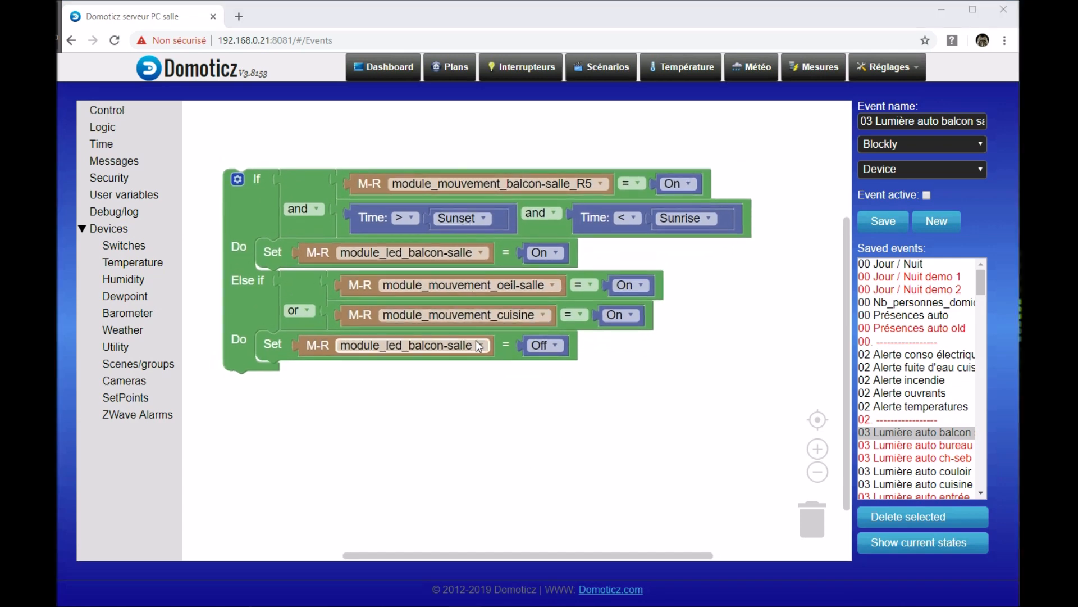
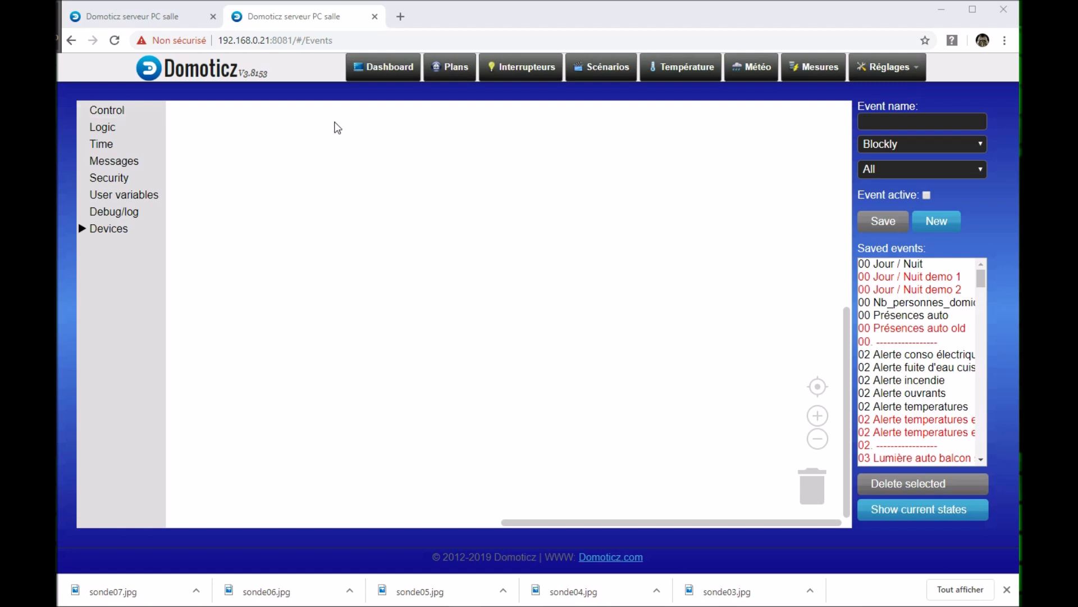
Step: Place an If/Do block on the empty workspace and extend it with an Else if branch
left_click(127, 115)
left_click_drag(197, 196, 358, 197)
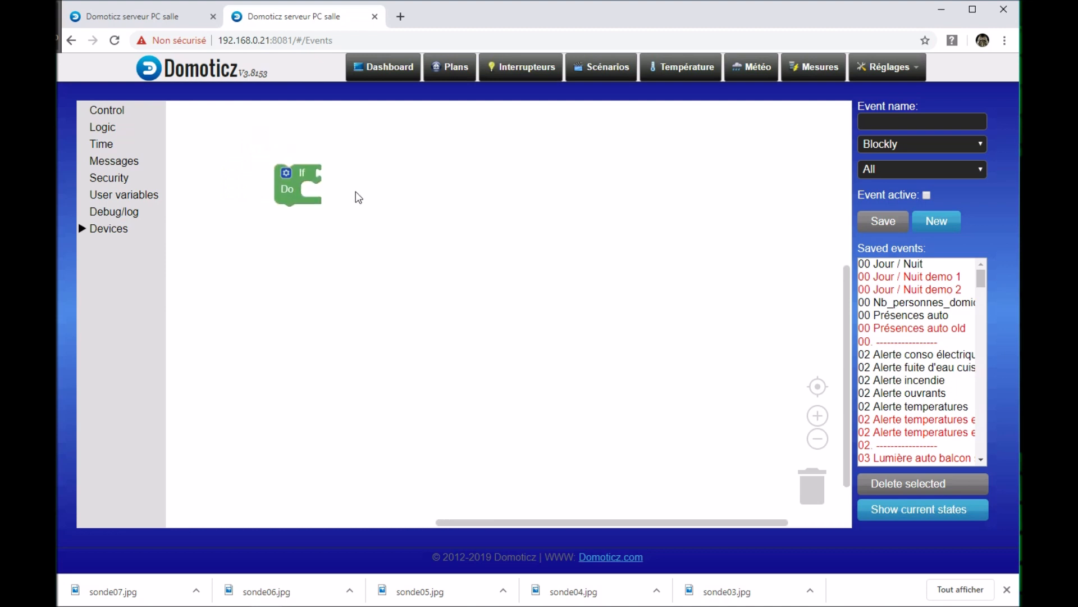
left_click(279, 179)
left_click_drag(281, 131, 352, 161)
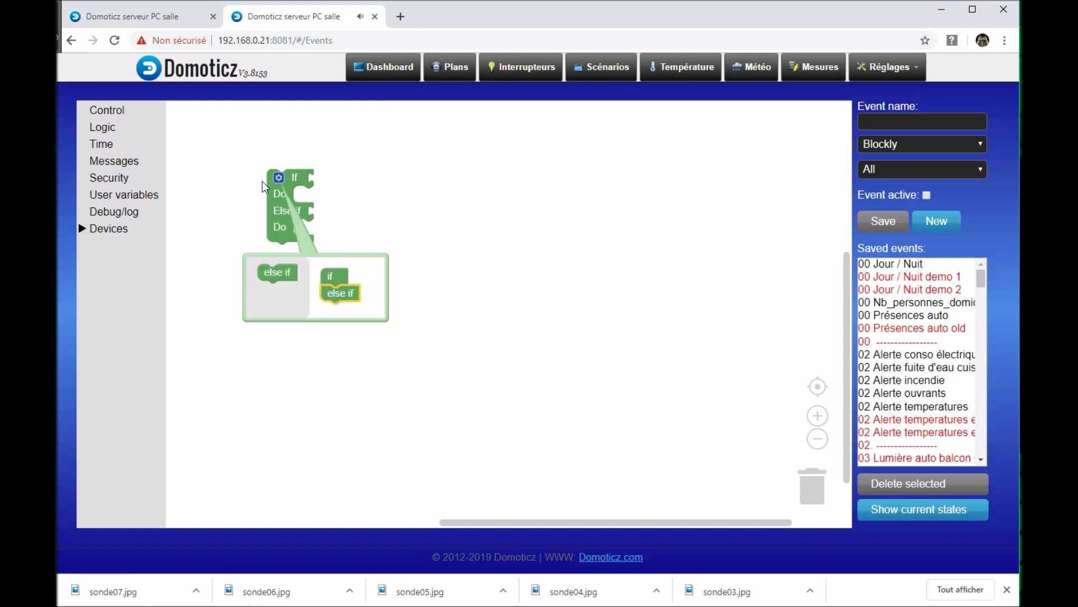
left_click(279, 178)
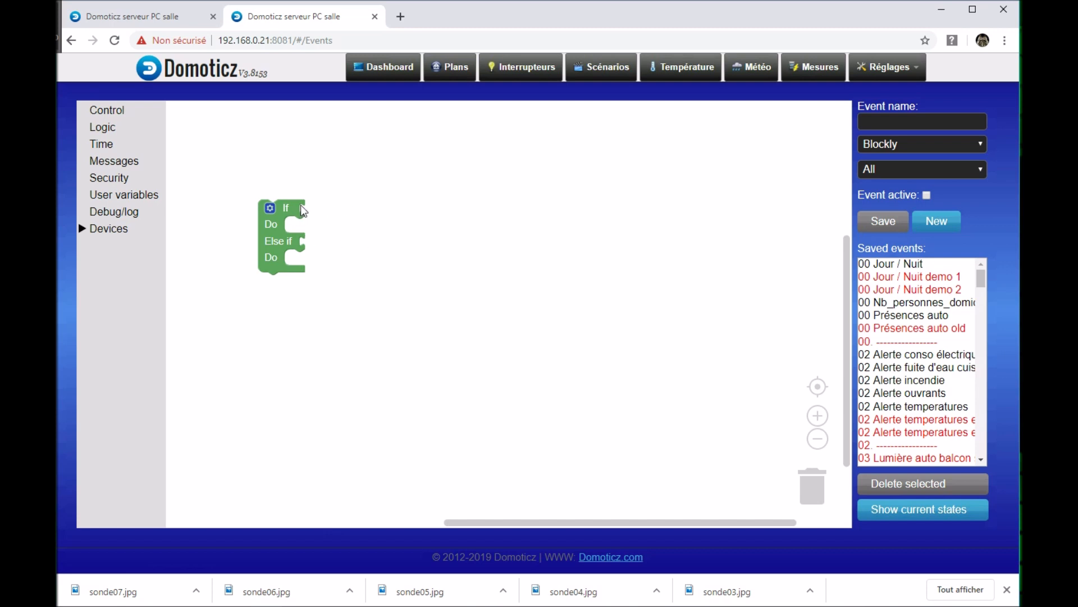
Step: Insert an "=" comparison into the If condition, with the sonde_temperature_refrigerateur temperature as its first operand
left_click(114, 132)
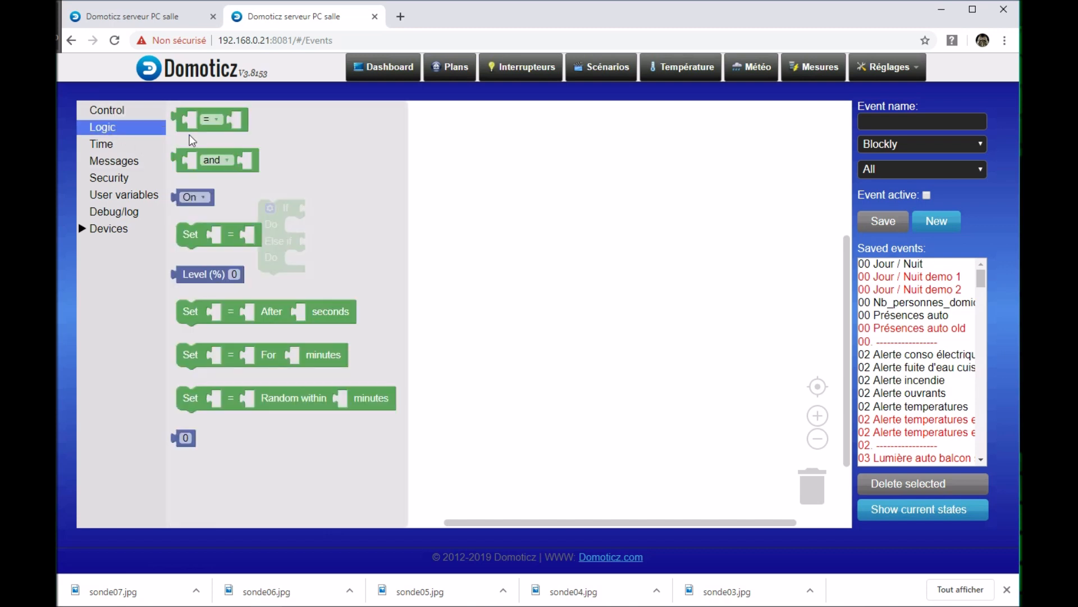
left_click_drag(191, 128, 331, 254)
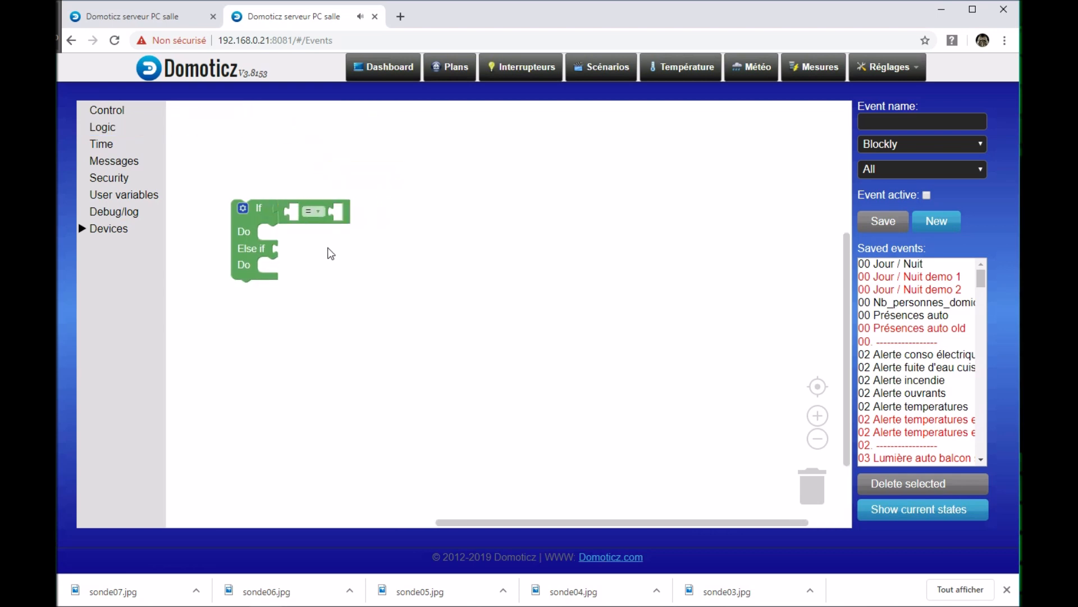
left_click(113, 229)
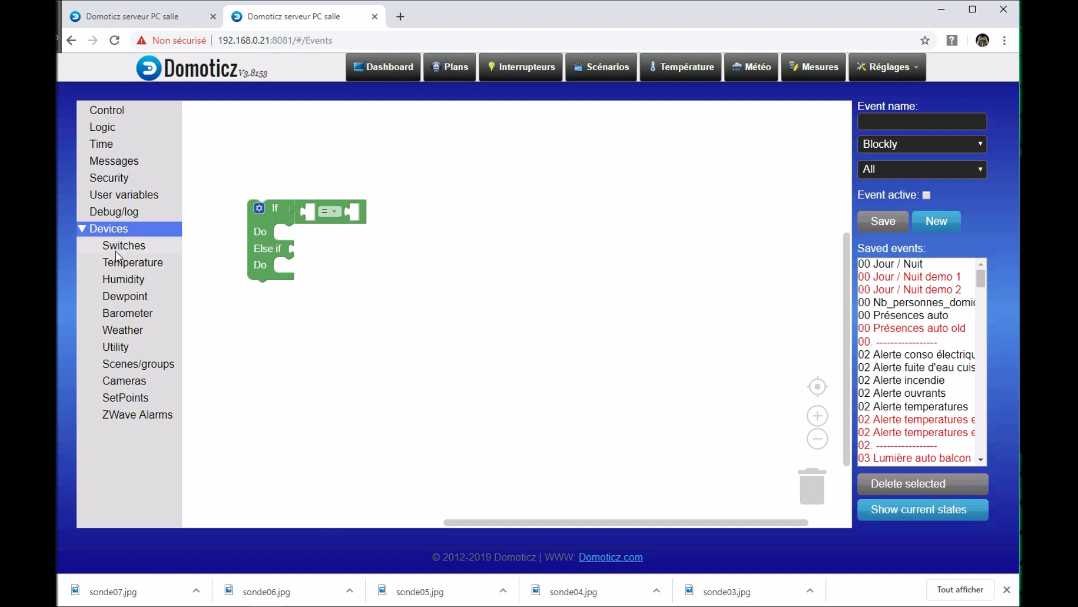
left_click(141, 266)
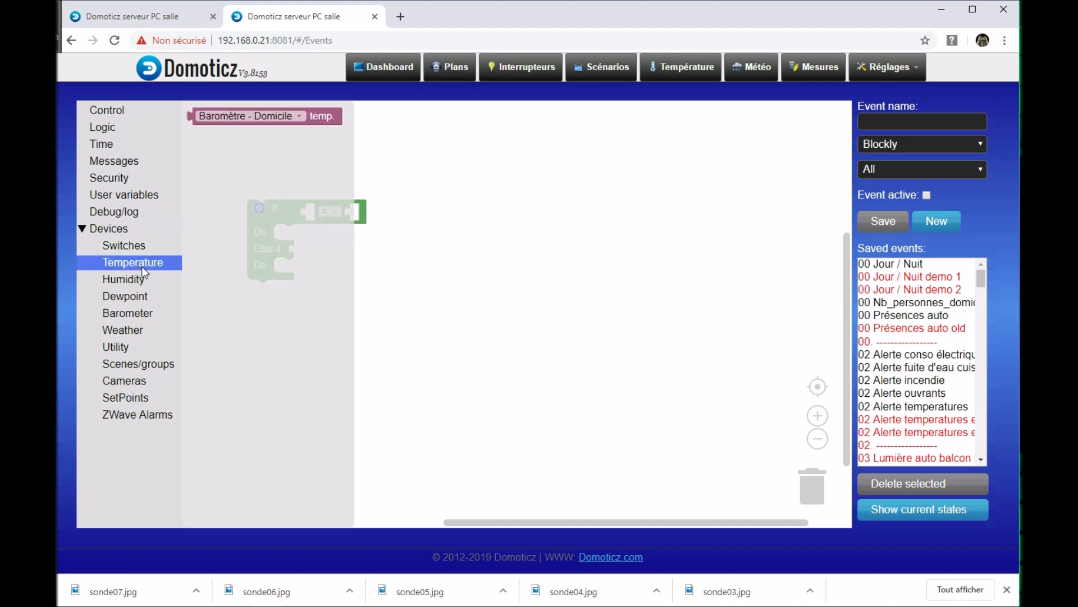
left_click(298, 117)
left_click(299, 117)
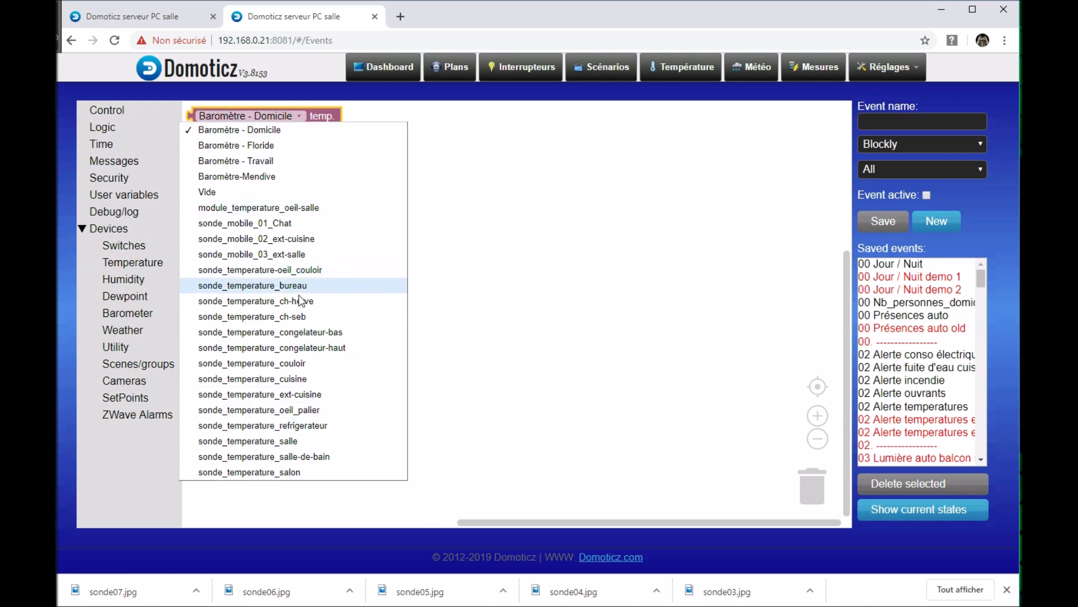
left_click(254, 425)
left_click_drag(234, 124, 325, 210)
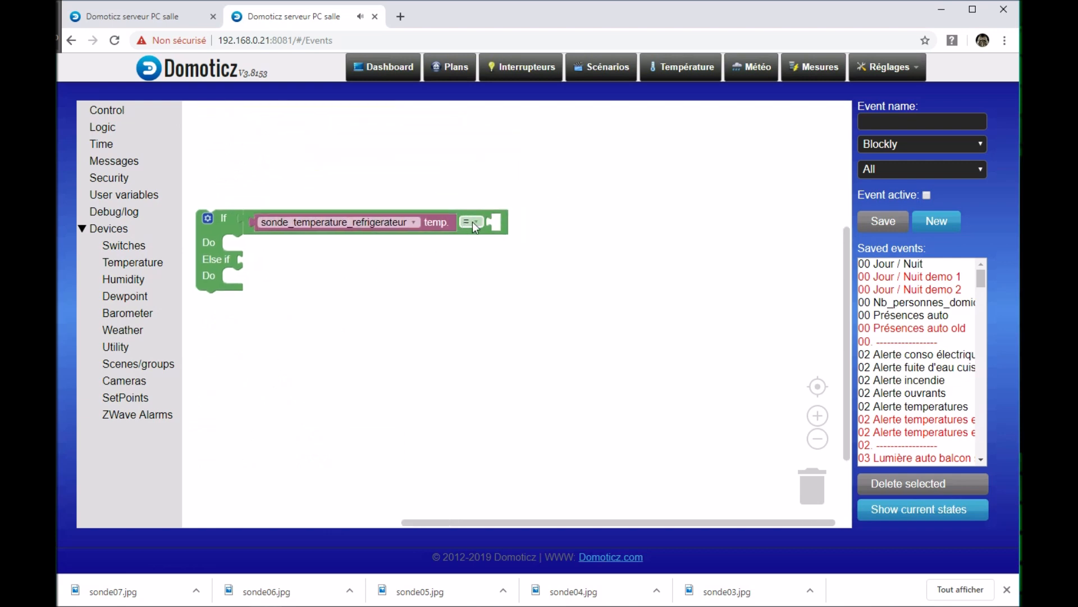
Step: Change the If comparison's operator to "<" and plug in a number block set to 2 as its second operand
left_click(476, 221)
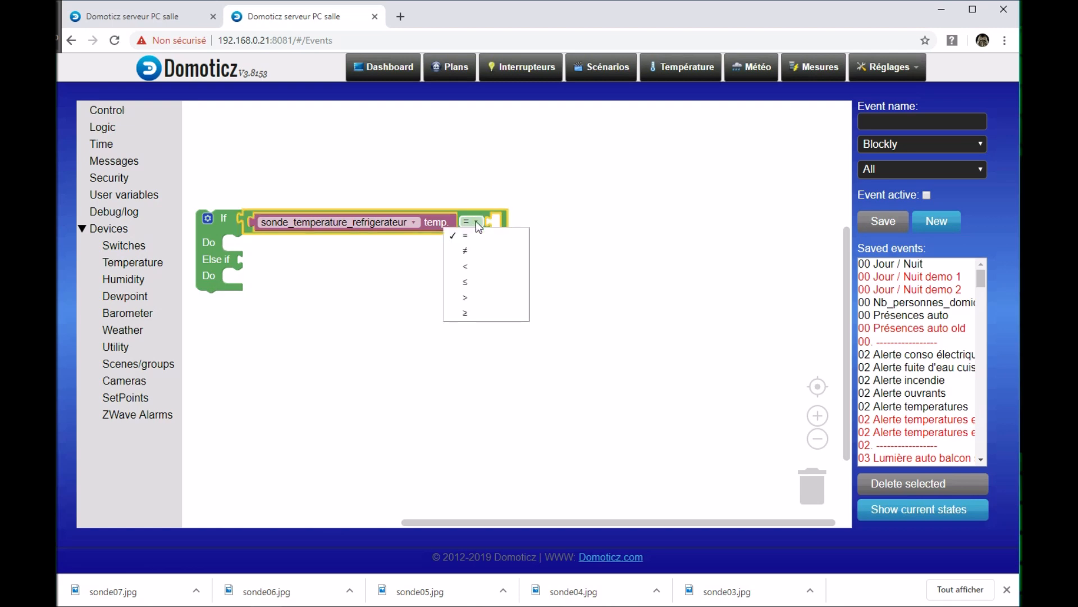
left_click(467, 265)
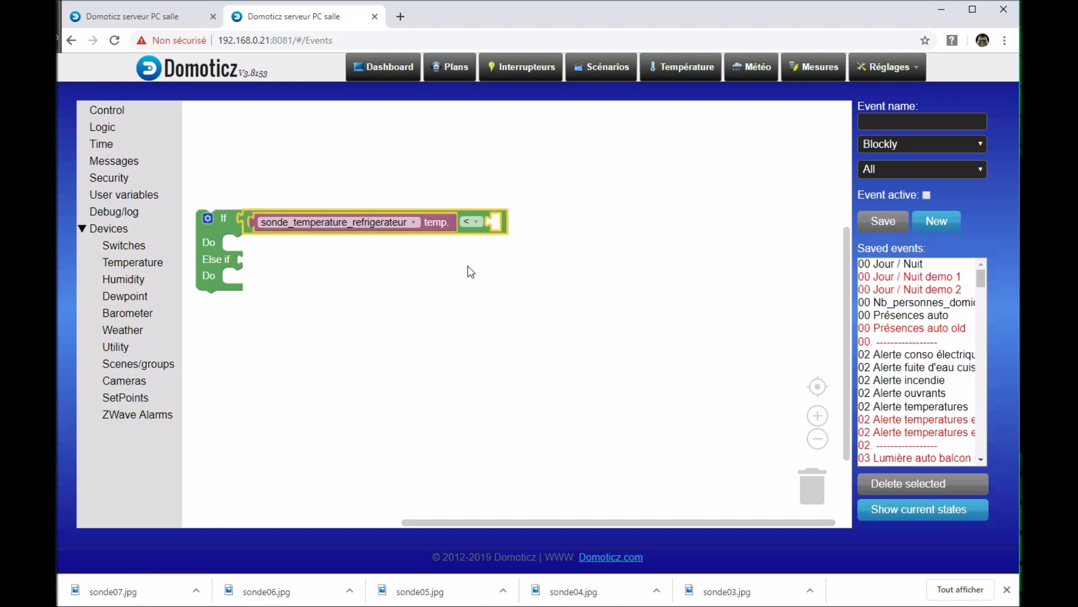
left_click_drag(438, 291, 483, 280)
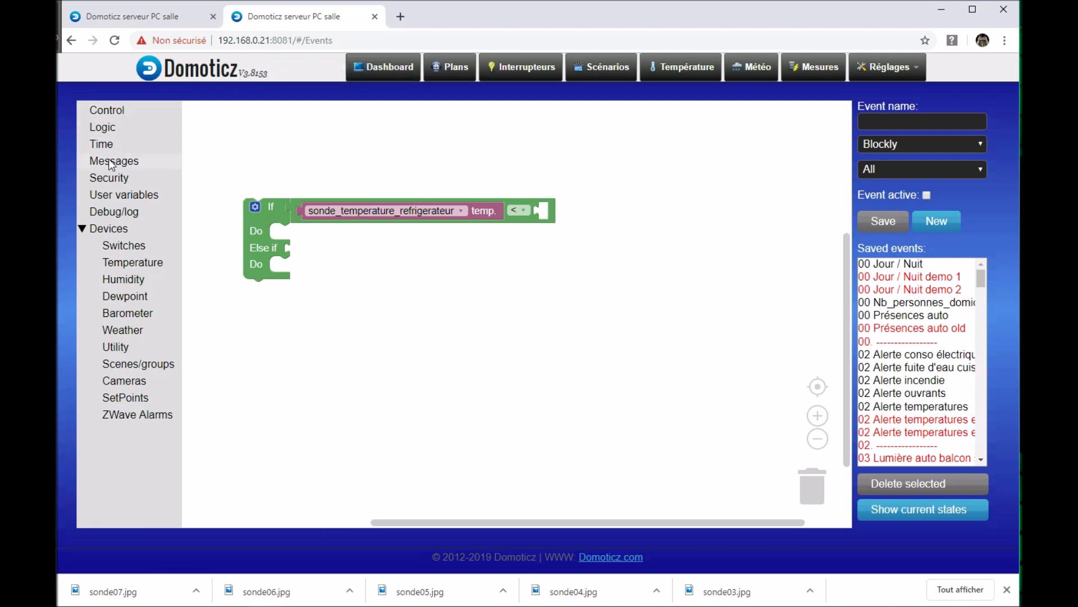
left_click(112, 196)
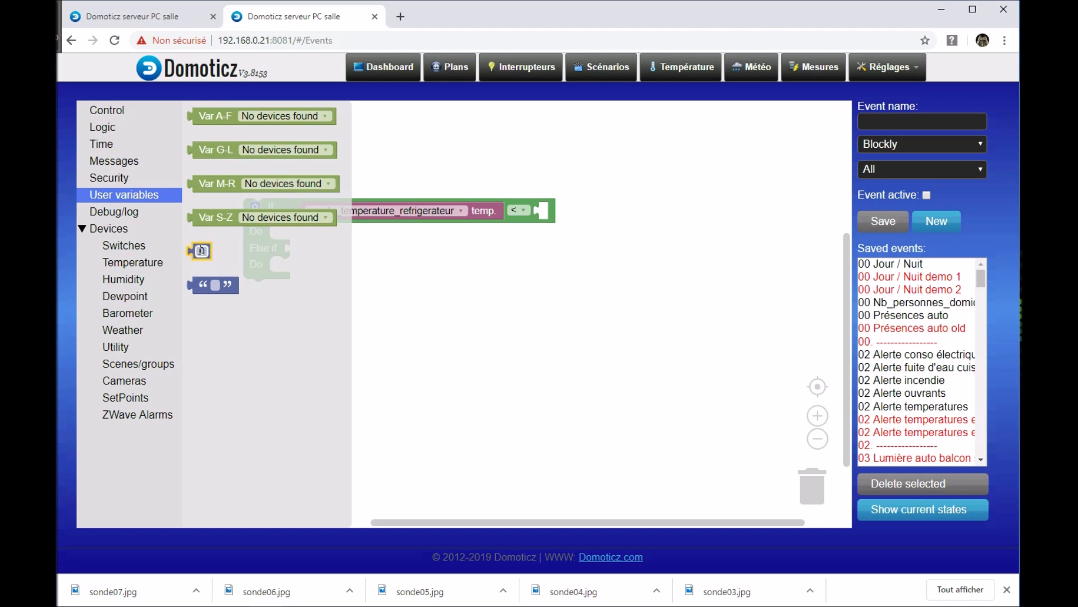
left_click_drag(201, 251, 550, 214)
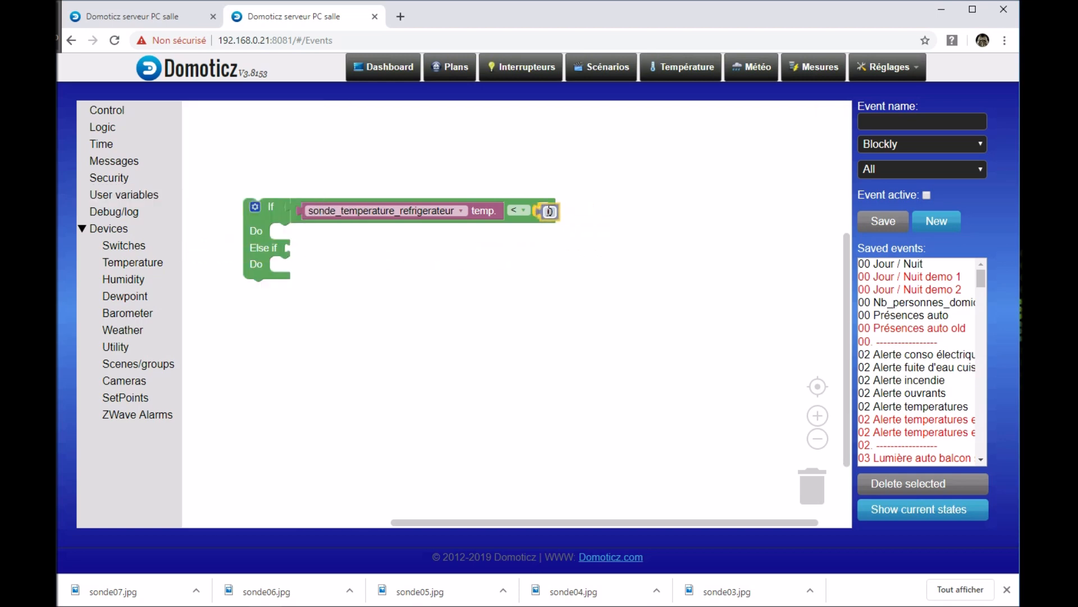
left_click(547, 210)
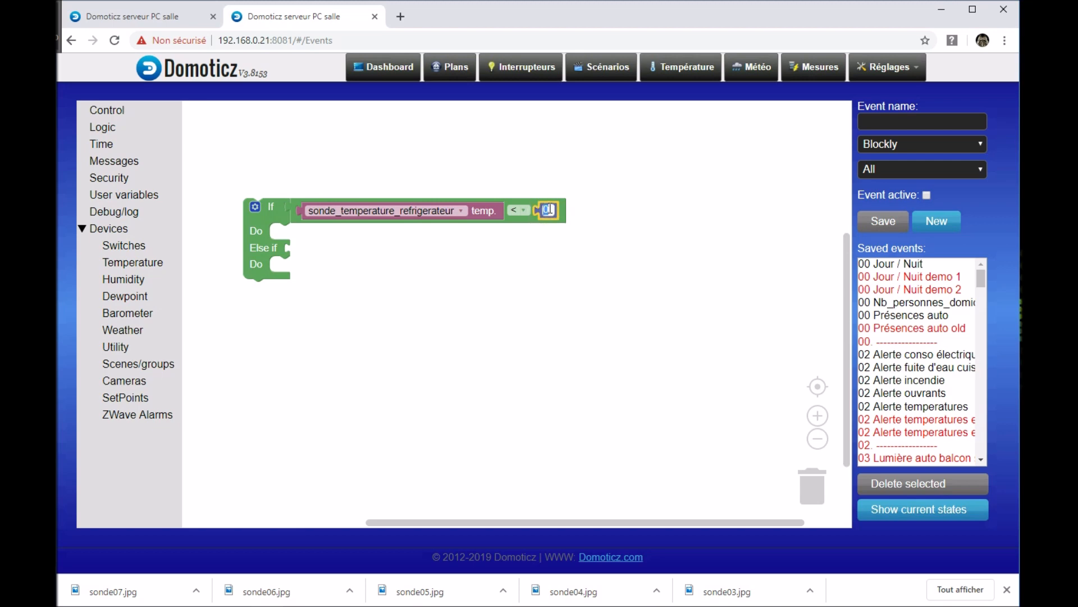
left_click(592, 231)
left_click_drag(526, 259, 557, 276)
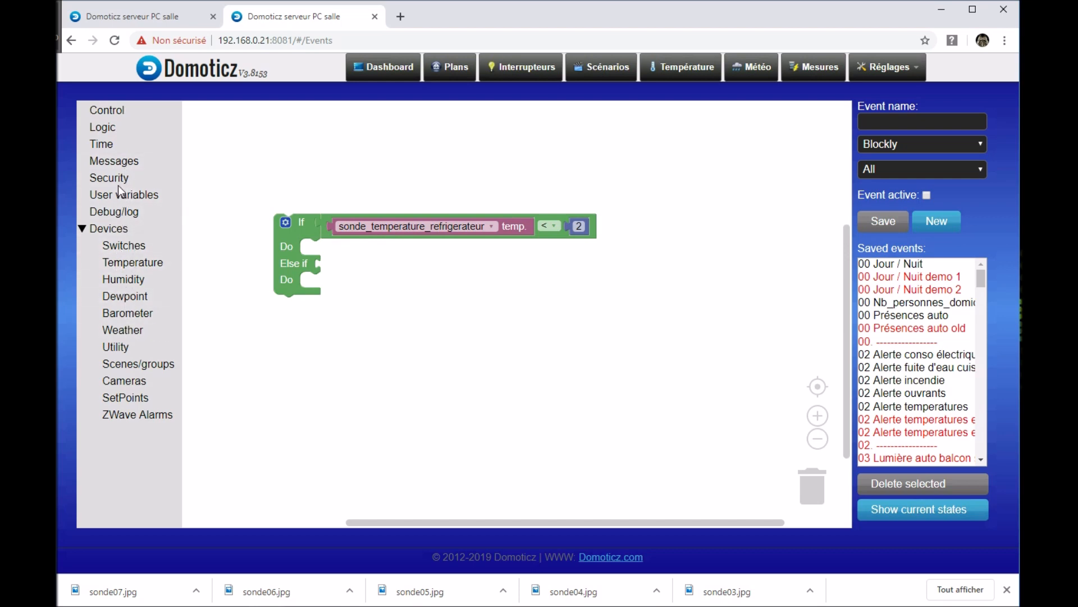
left_click(117, 163)
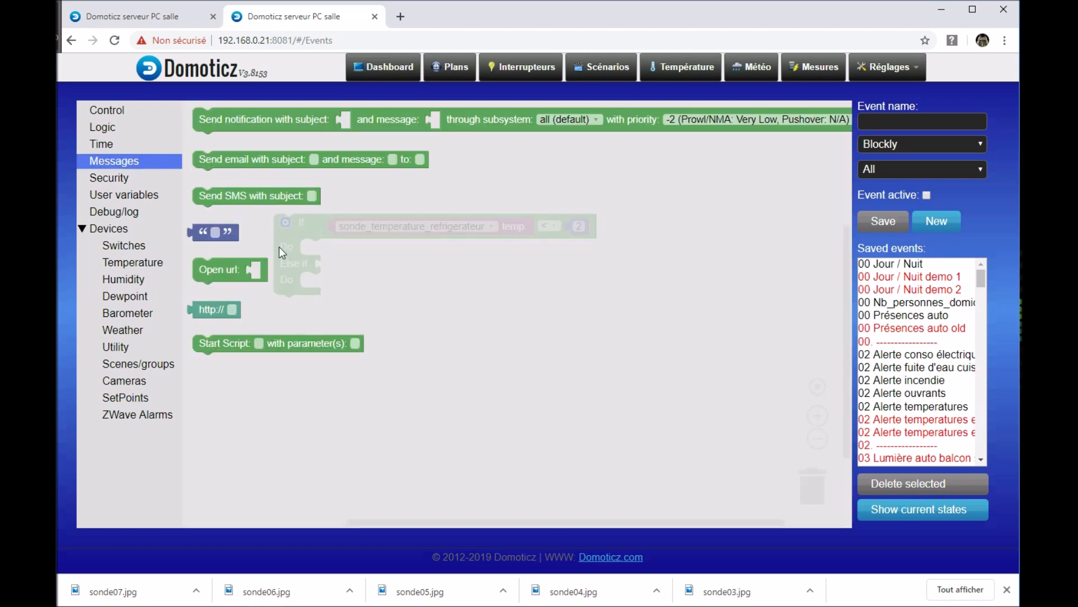
left_click_drag(227, 271, 335, 252)
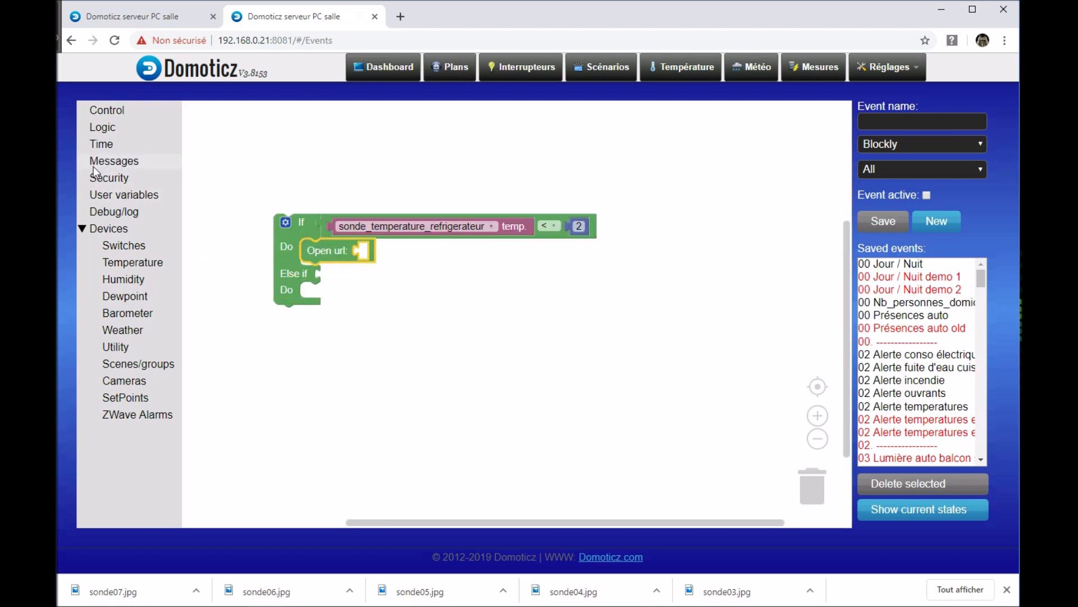
left_click(117, 162)
left_click_drag(208, 233, 387, 253)
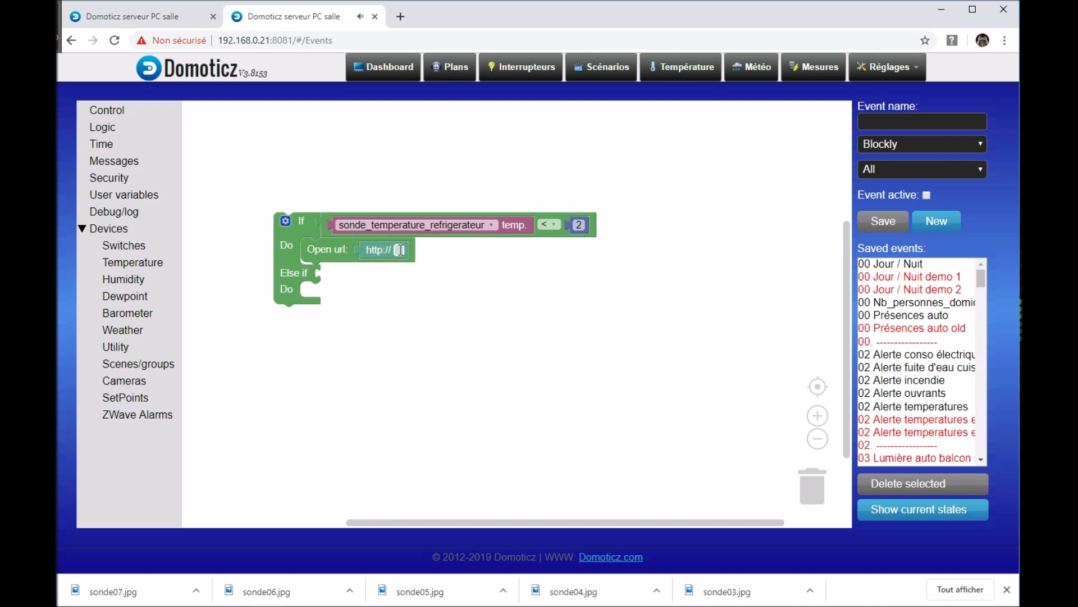
left_click(399, 250)
left_click(420, 256)
Step: Duplicate the refrigerator temperature comparison and plug the copy into the Else if condition
right_click(327, 235)
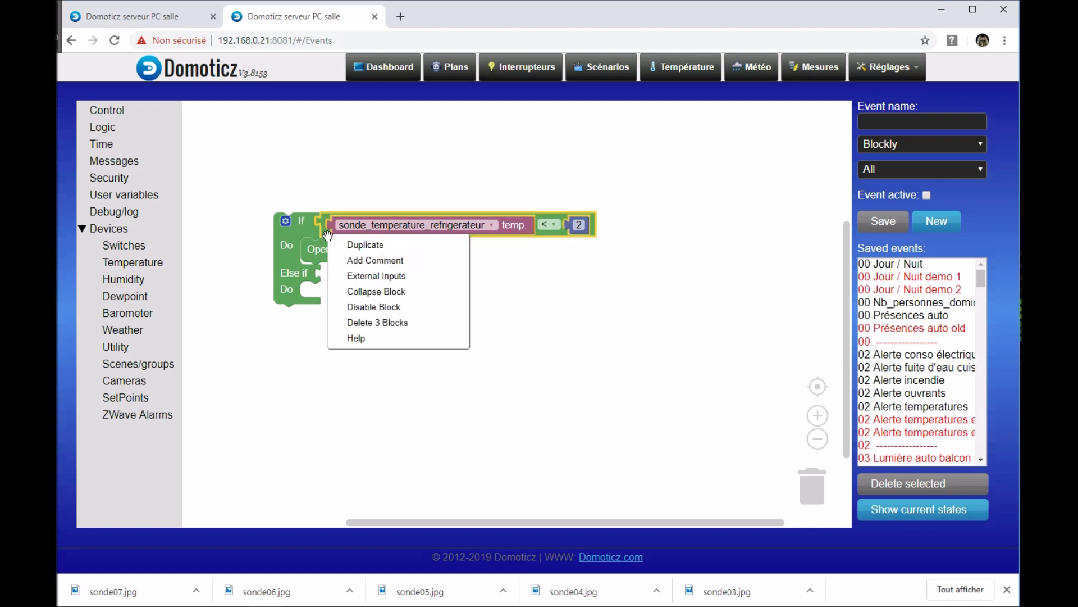
left_click(348, 243)
left_click_drag(339, 257, 328, 287)
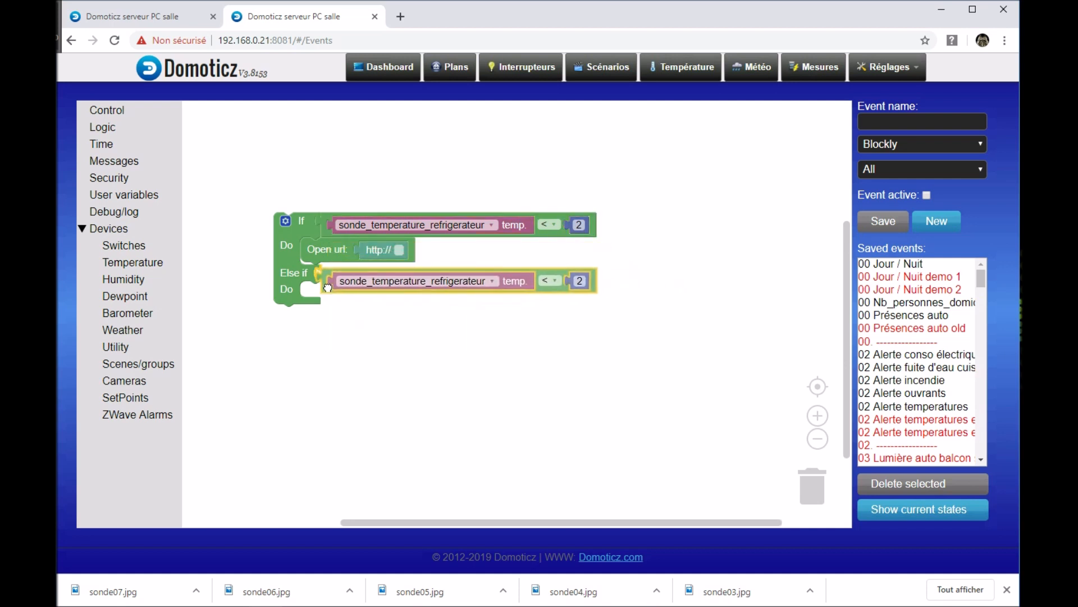
Step: Change the Else if comparison's operator to ">" and its number to 10
left_click(556, 276)
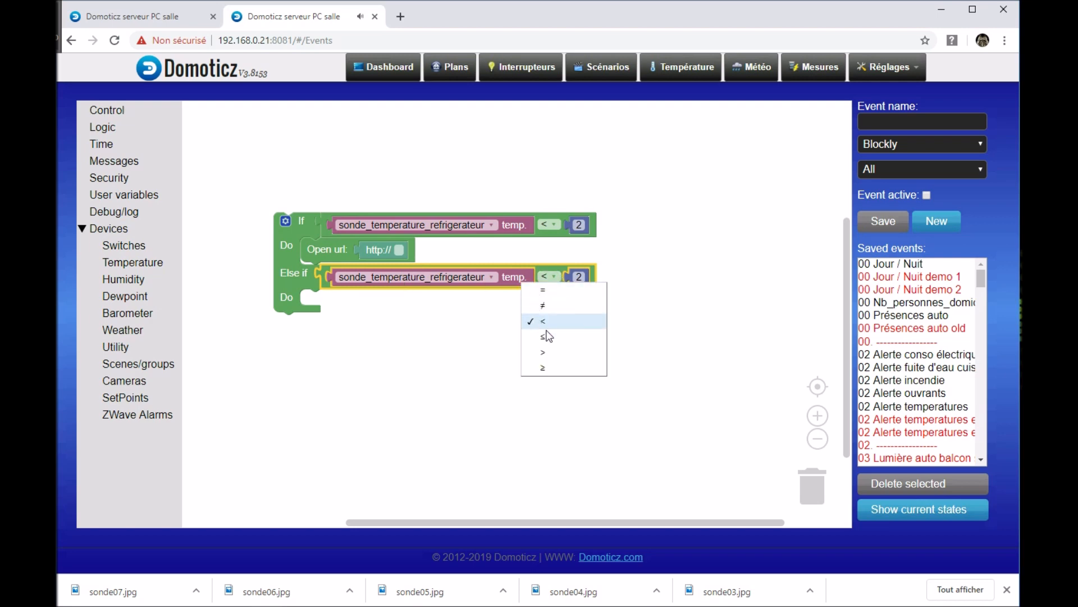
left_click(548, 352)
left_click(586, 279)
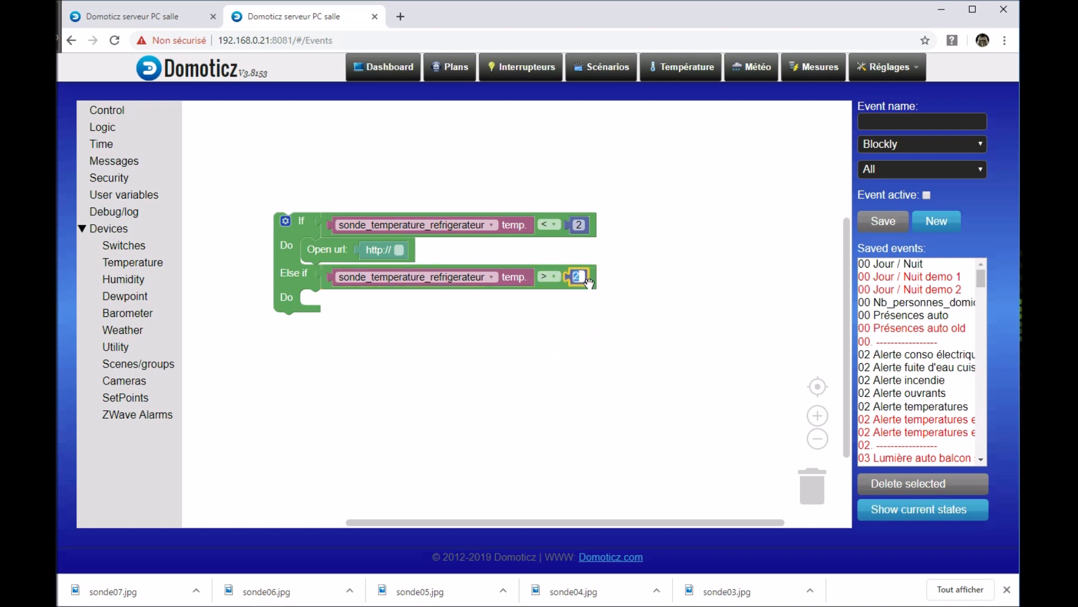
type("10")
left_click(589, 353)
right_click(322, 253)
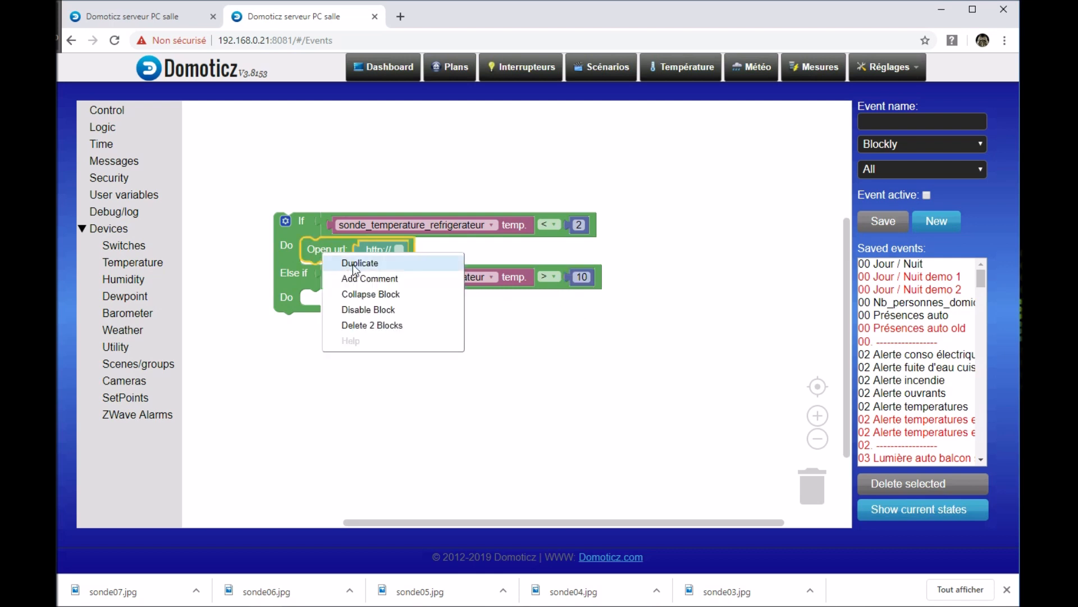
left_click(353, 263)
left_click_drag(352, 307, 327, 307)
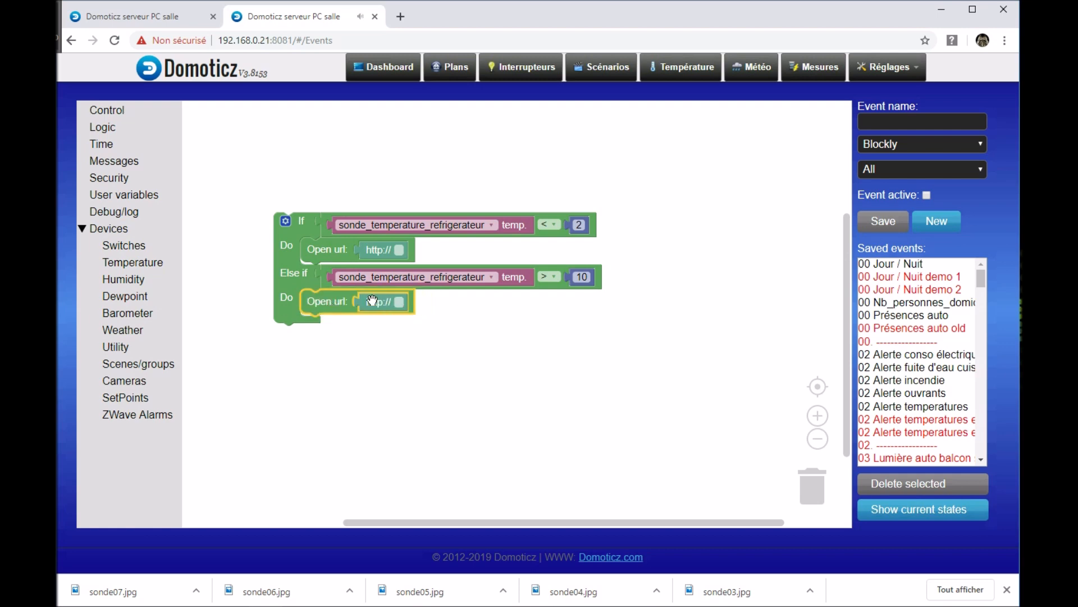
left_click(486, 379)
left_click_drag(468, 373, 484, 392)
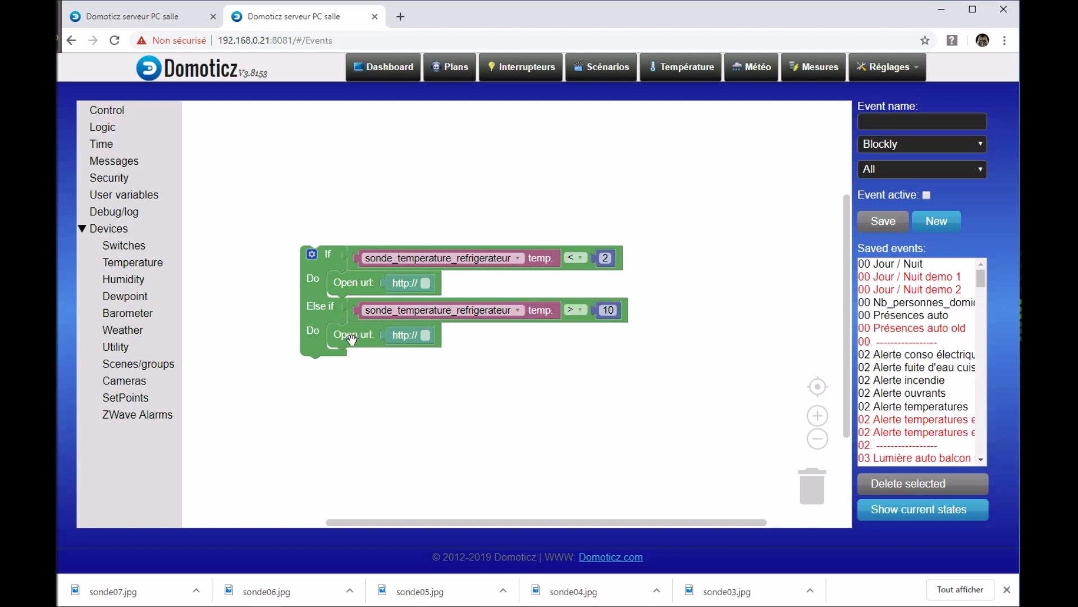
left_click_drag(495, 384, 467, 362)
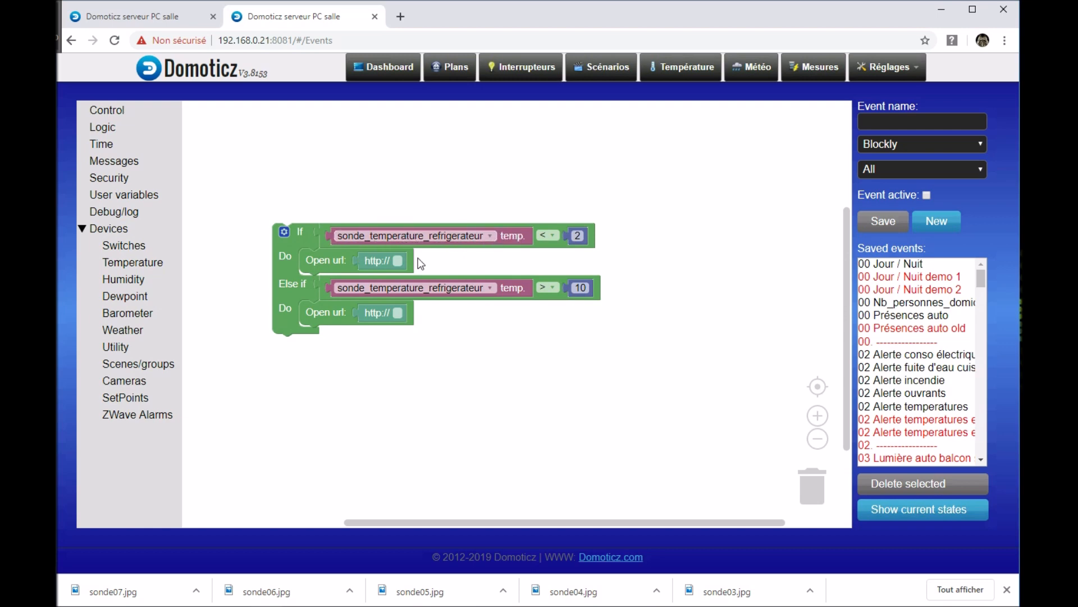
left_click(578, 235)
left_click_drag(631, 316, 636, 332)
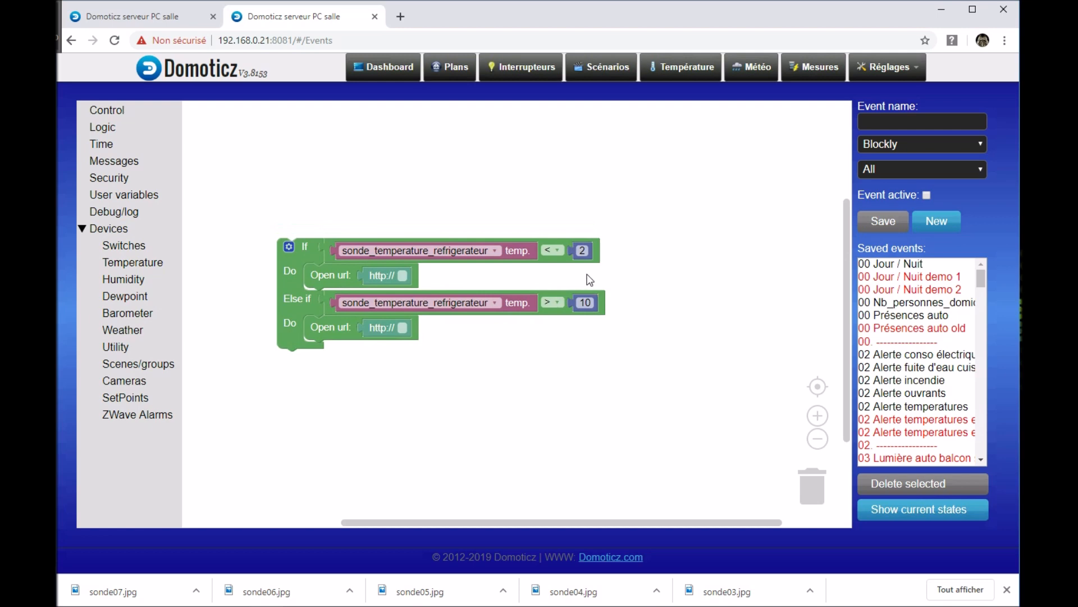
left_click(346, 275)
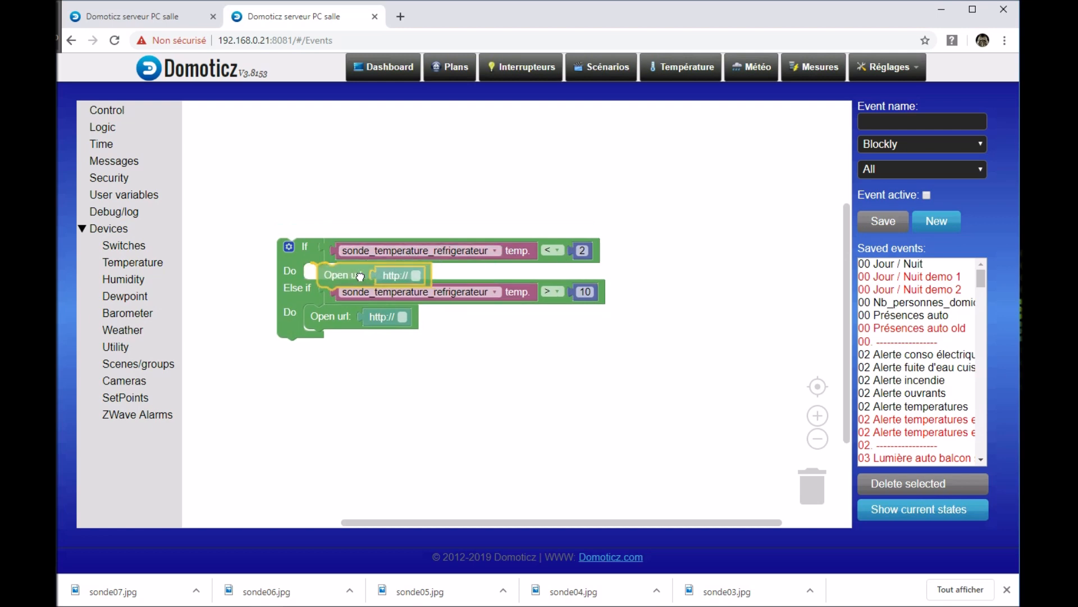
left_click(509, 279)
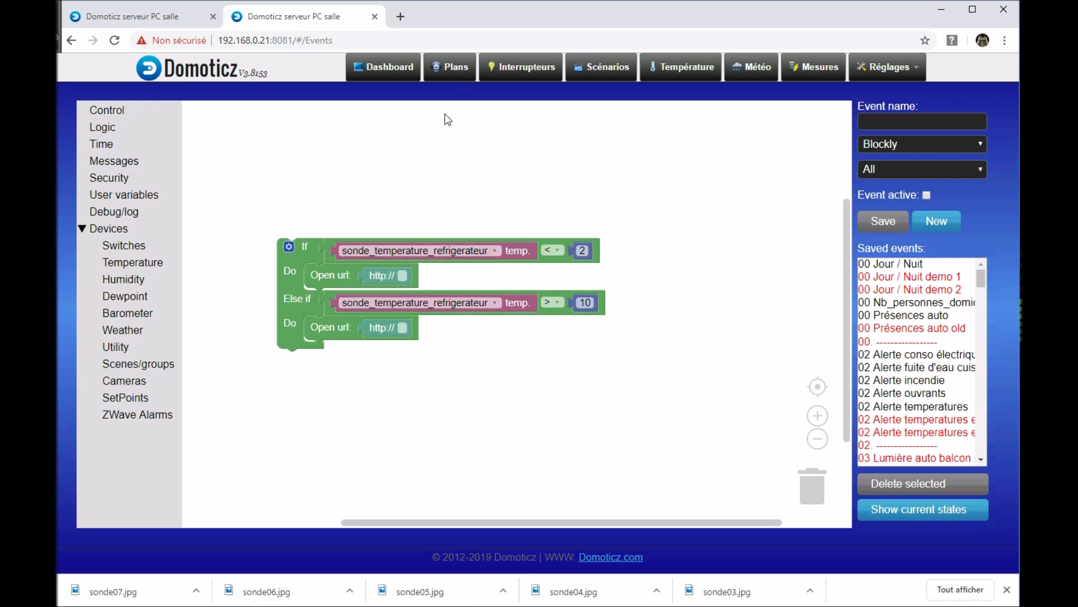
scroll(444, 452, "up", 2)
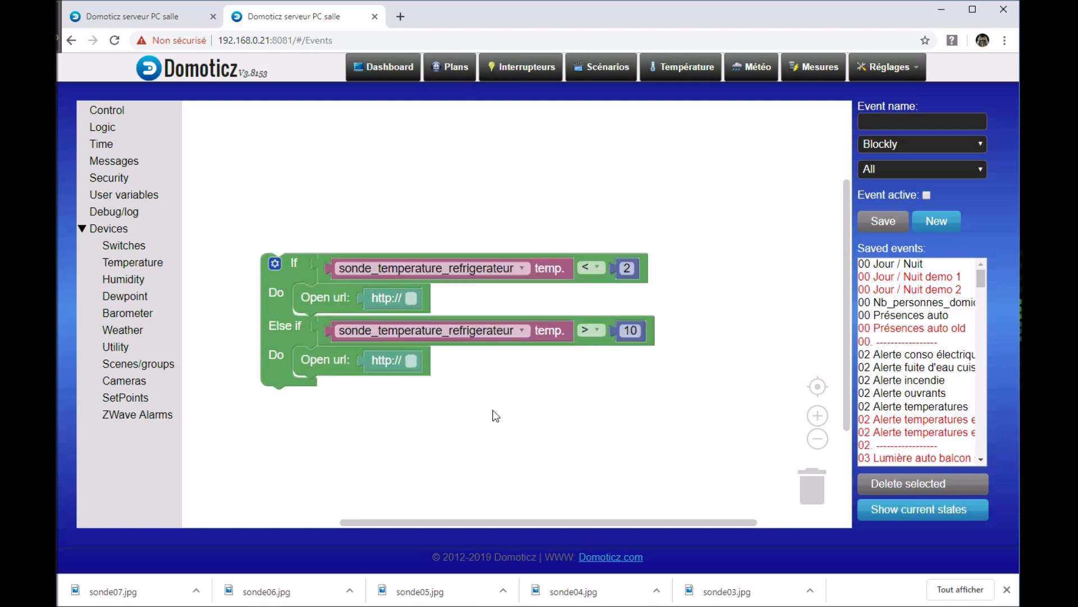
left_click_drag(486, 423, 490, 389)
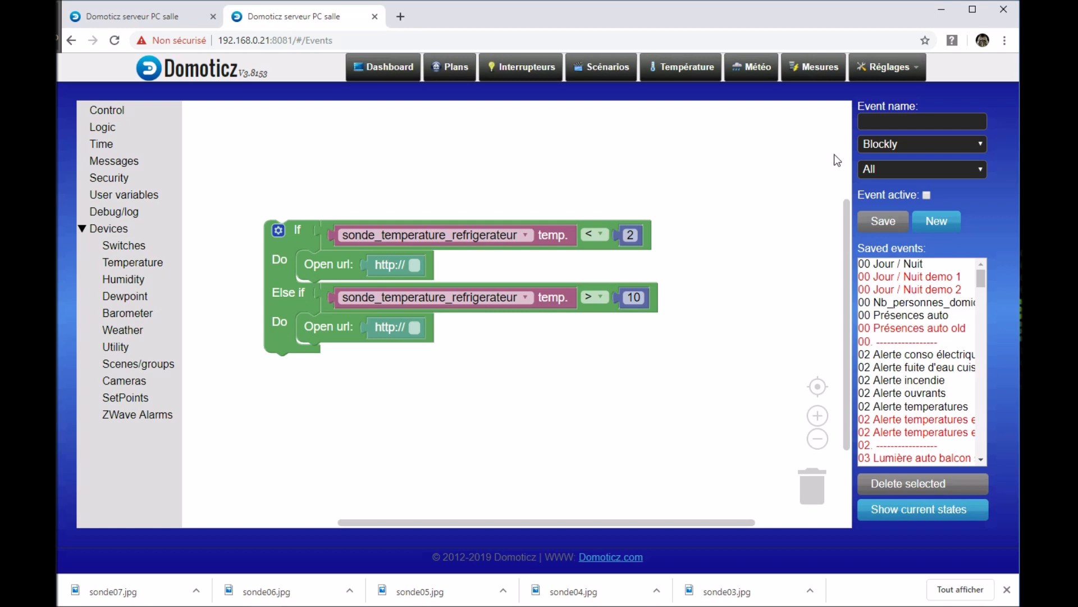
Step: Name the event "exemple temp frigo" and save it
left_click(906, 118)
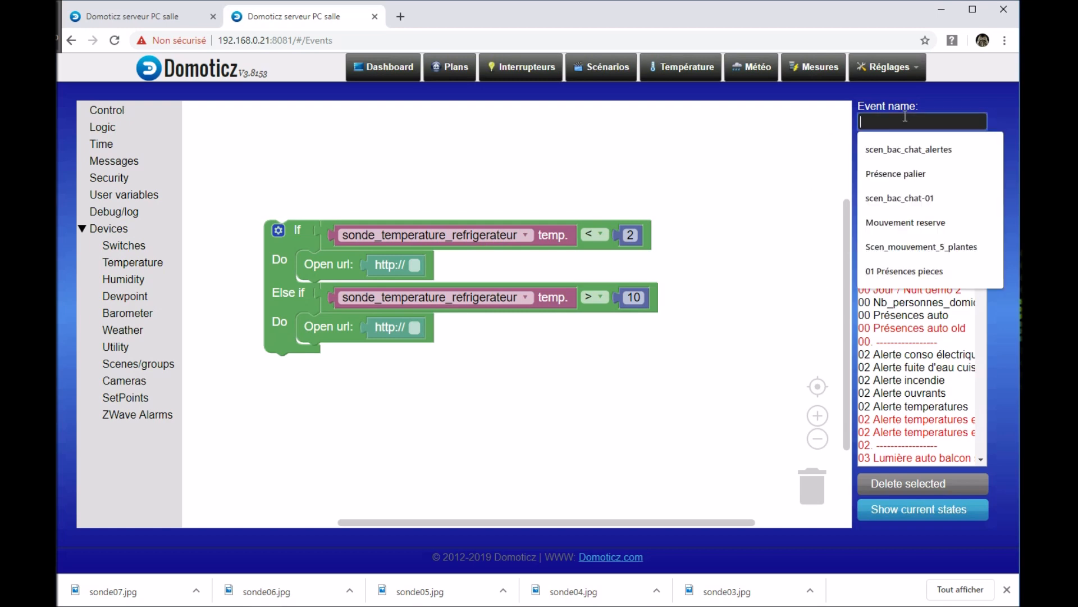
type("exemple temp frigo")
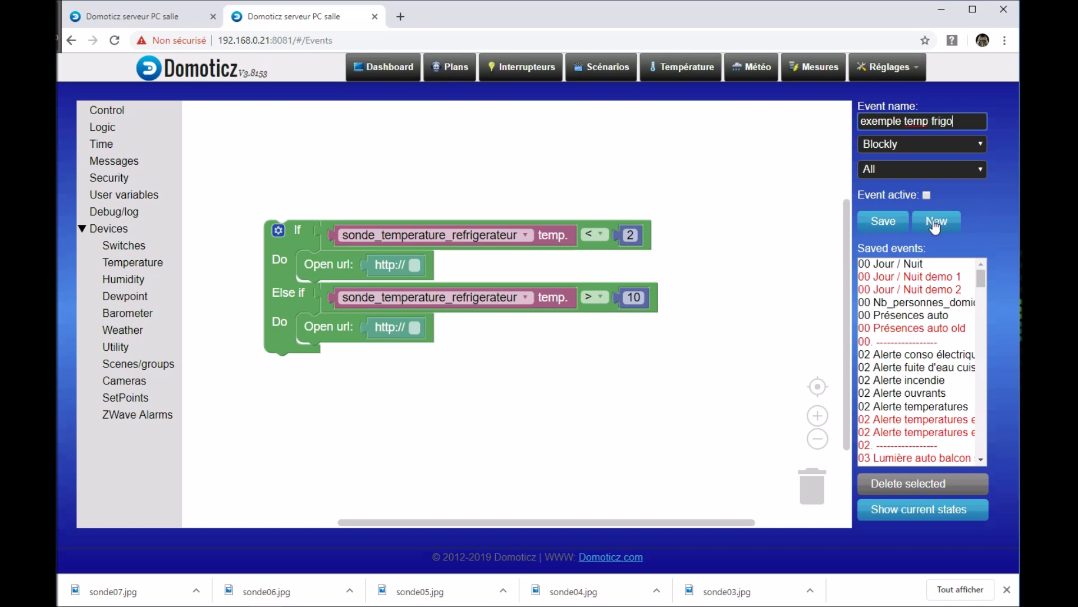
left_click(893, 223)
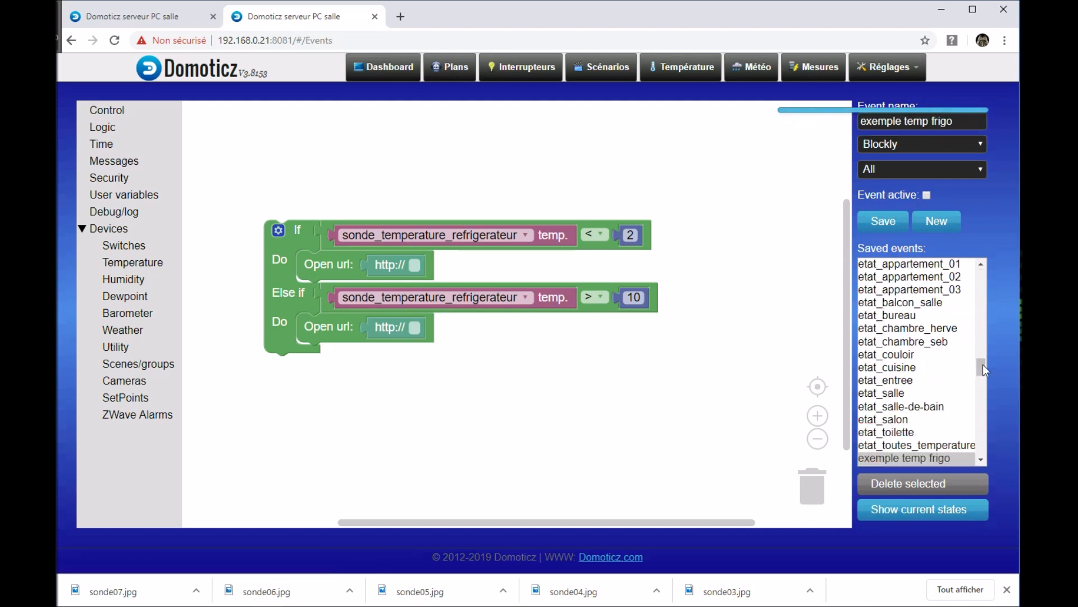
Step: Reopen the saved event "exemple temp frigo" to view its blocks
left_click(915, 445)
left_click(905, 459)
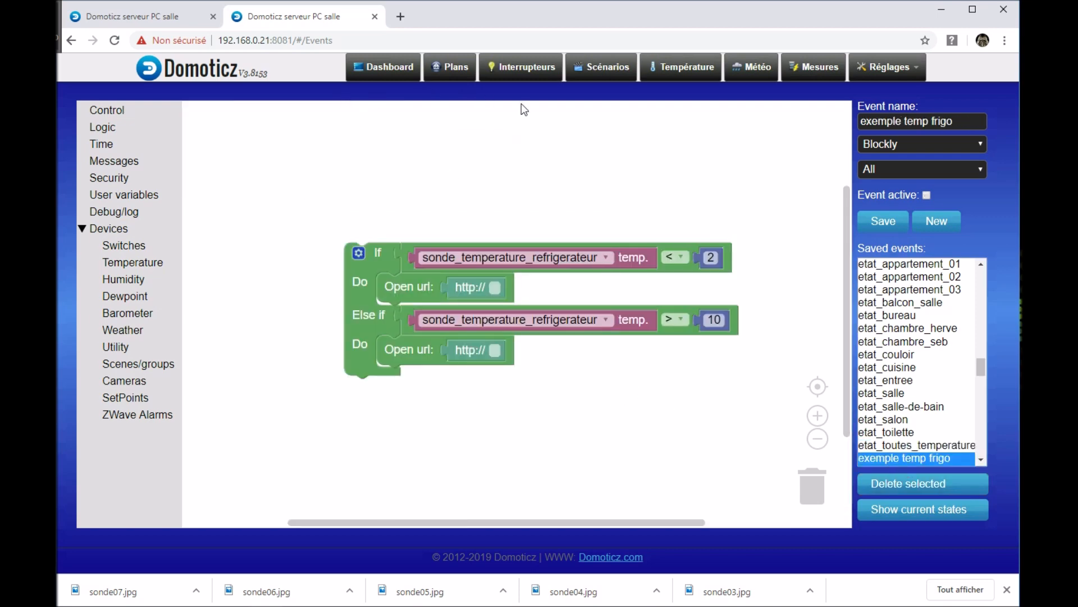
left_click_drag(520, 180, 493, 183)
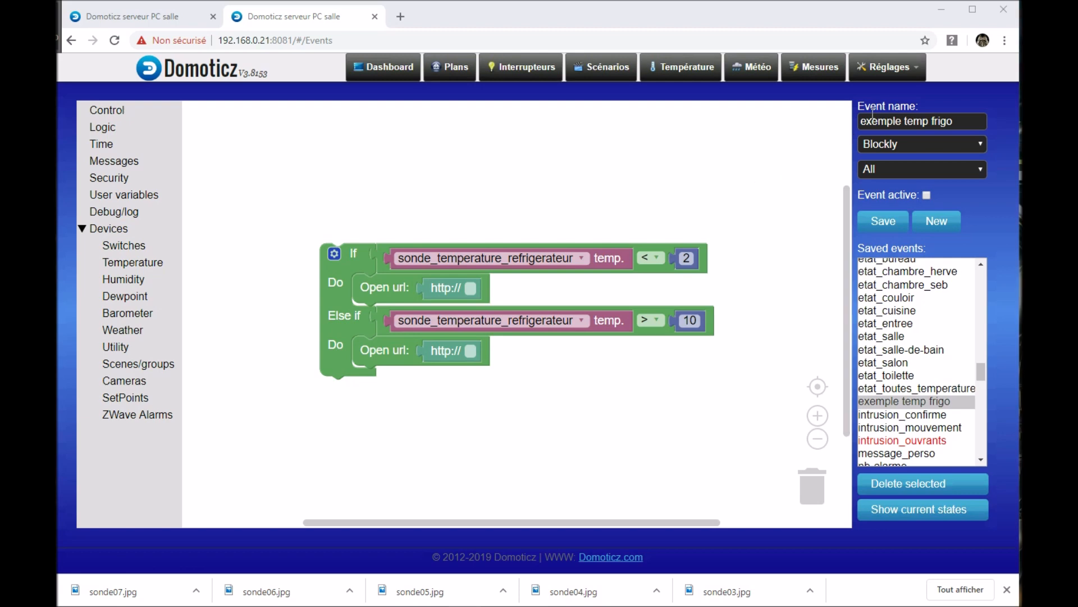
Step: Create a virtual sensor named "tempo_temp_refrigerateur2" of type Interrupteur from the Capteurs virtuels hardware
left_click(916, 70)
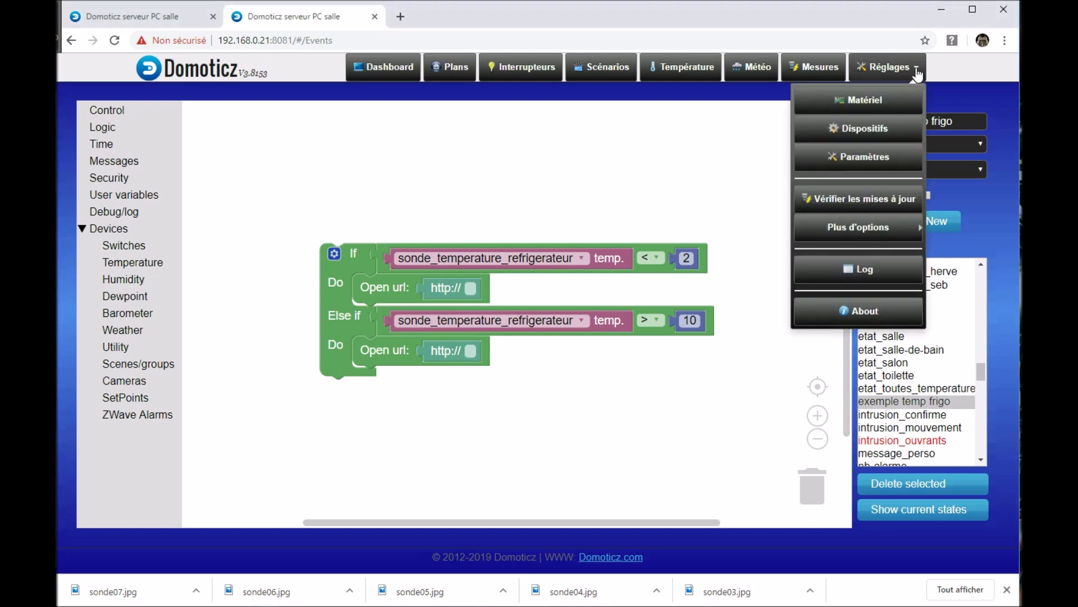
left_click(885, 100)
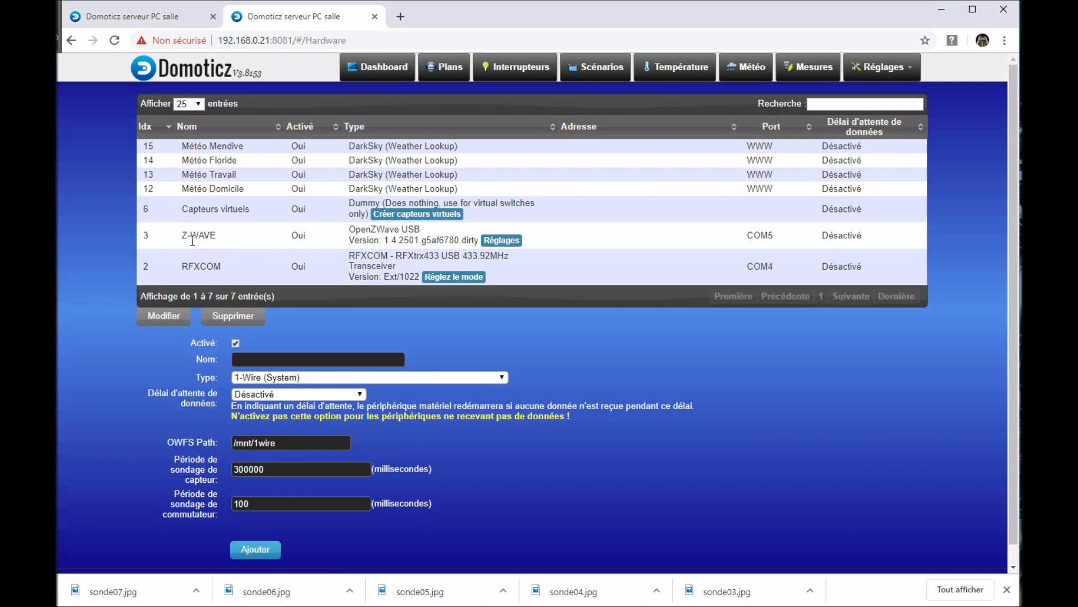
left_click(424, 217)
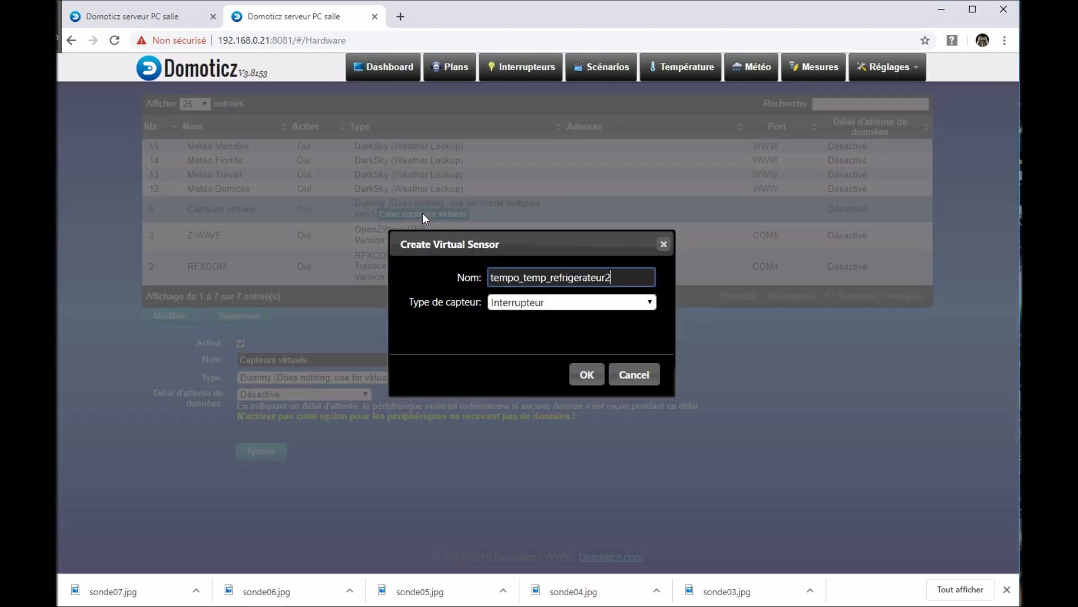
left_click_drag(608, 277, 491, 281)
left_click(614, 274)
left_click(571, 303)
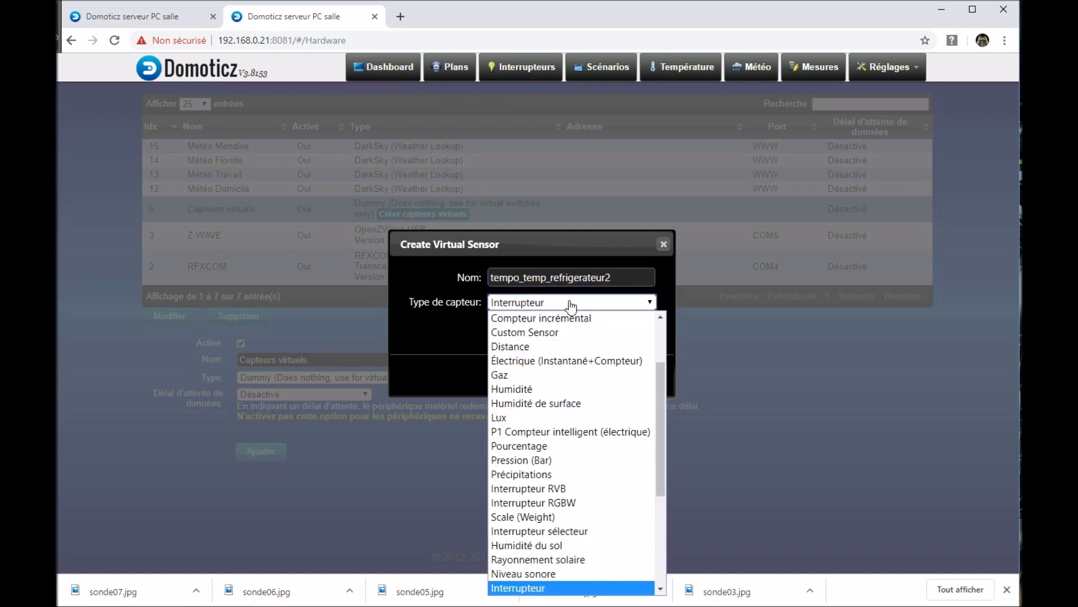
scroll(564, 489, "down", 3)
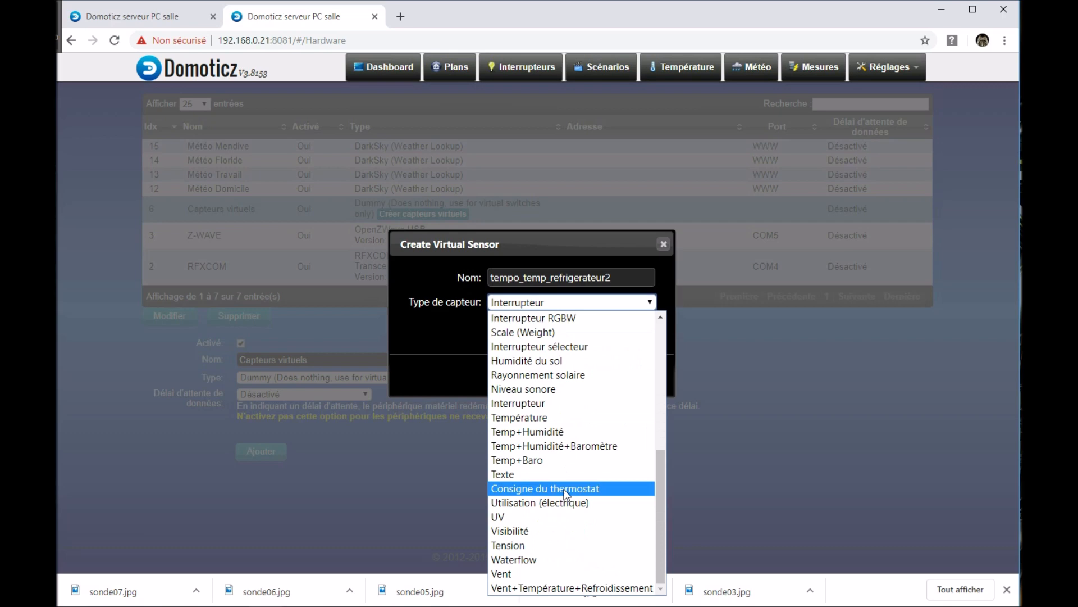
left_click(545, 408)
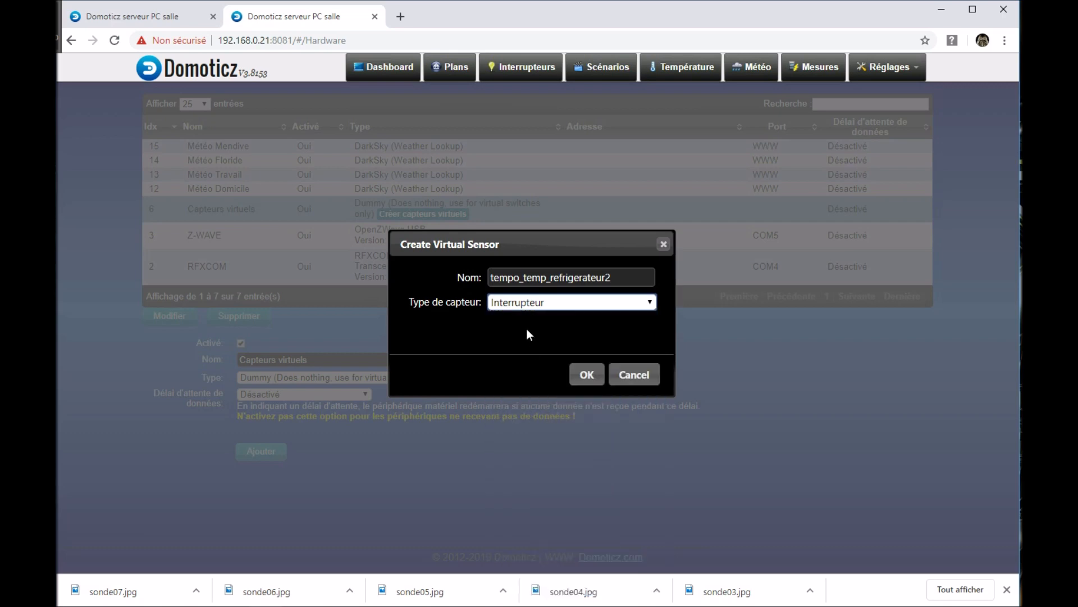
left_click(590, 375)
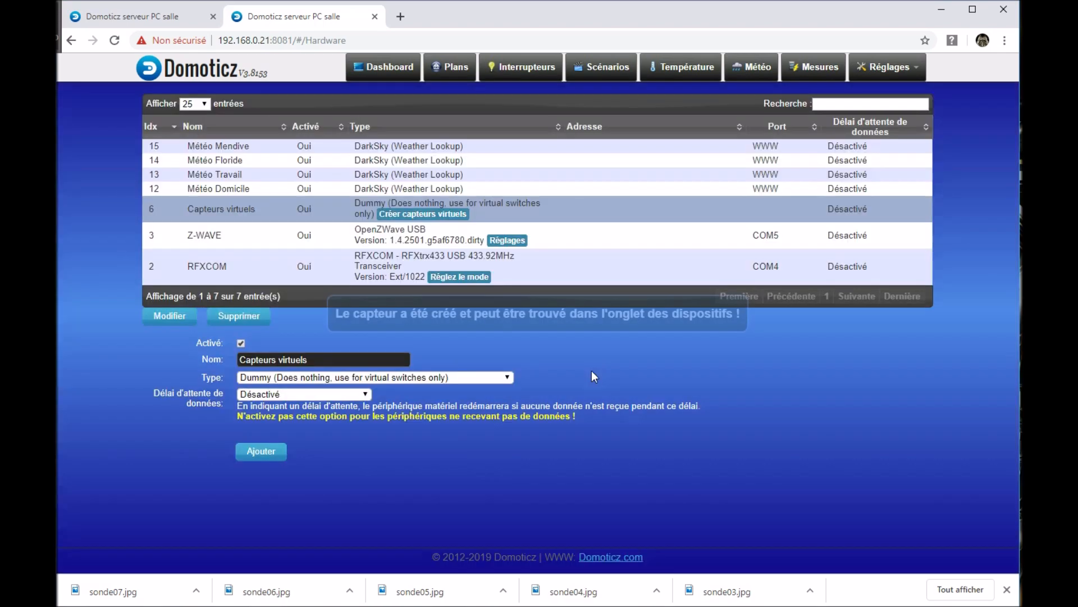
Step: Find the tempo_temp_refrigerateur2 switch at the end of the Interrupteurs list and examine its entry
left_click(528, 76)
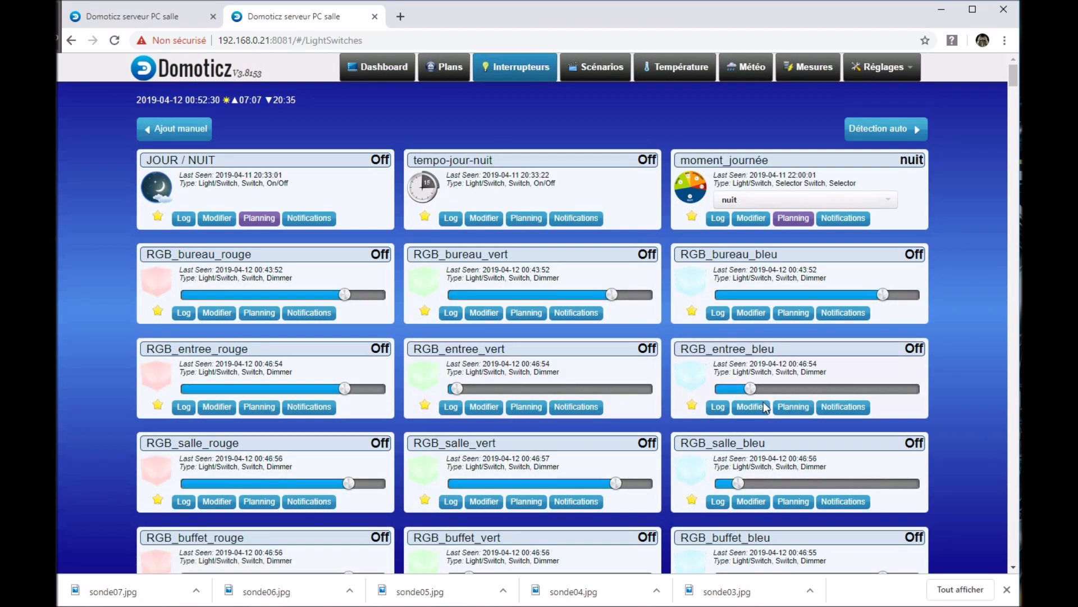
left_click_drag(1013, 75, 1013, 559)
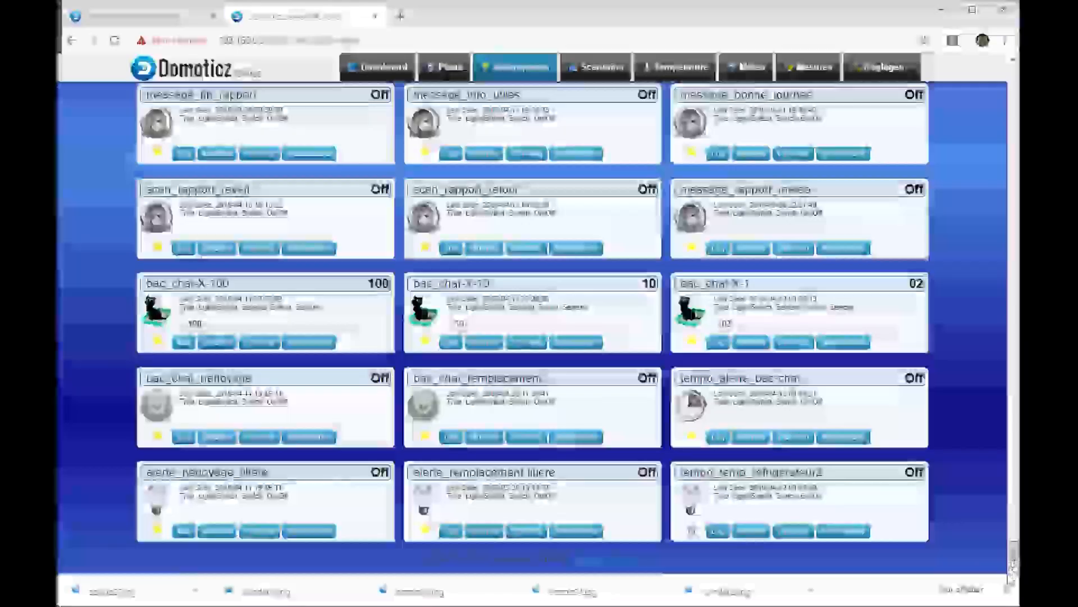
left_click_drag(696, 476, 773, 479)
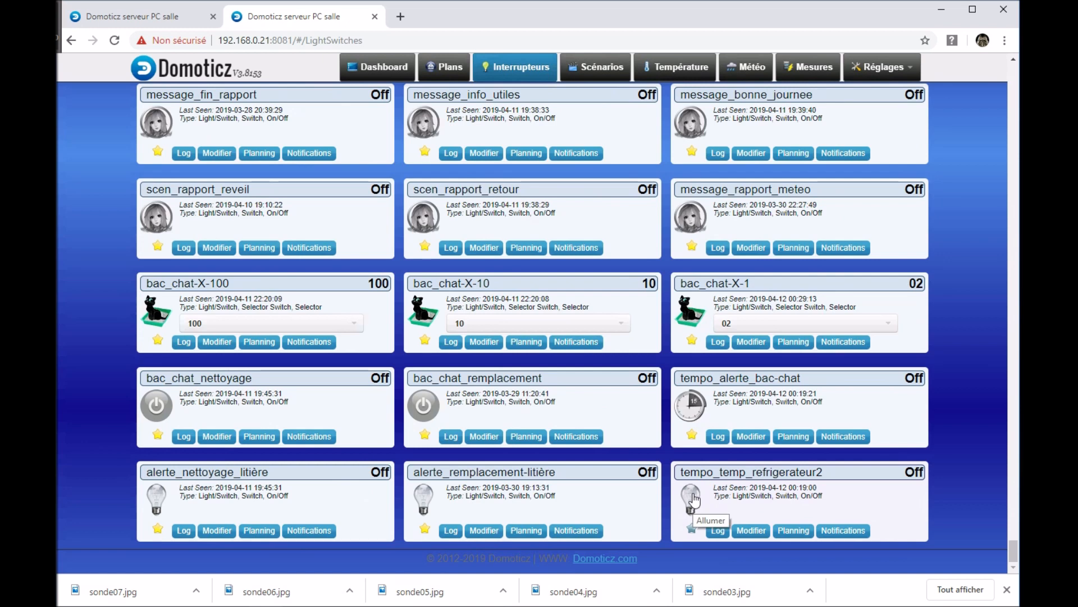
mouse_move(826, 471)
left_mouse_down()
mouse_move(838, 469)
mouse_move(836, 487)
mouse_move(832, 473)
left_mouse_up()
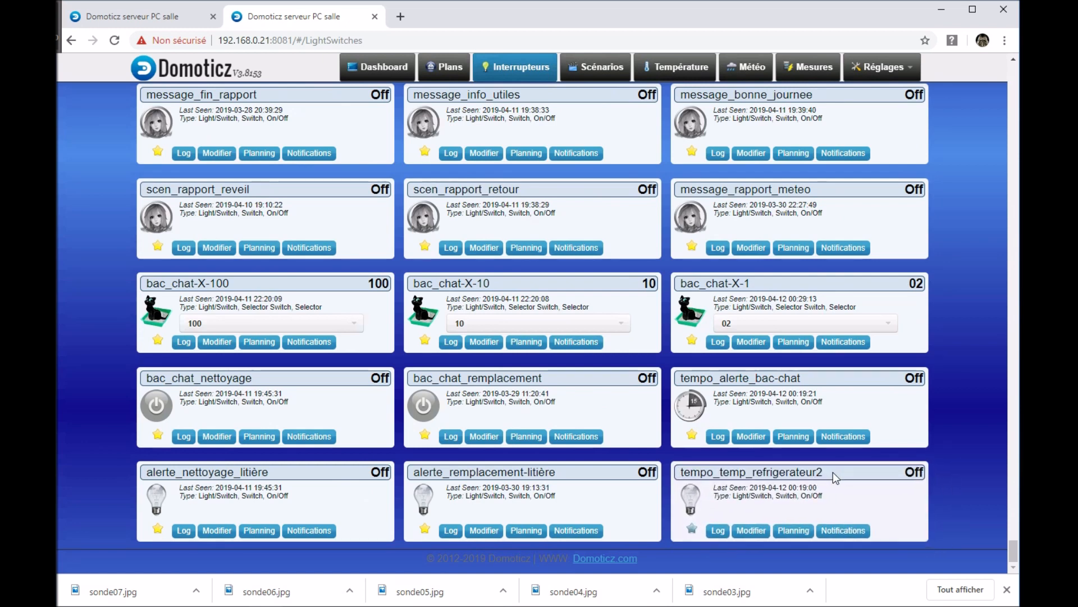
Step: Return to the event editor and load the saved event "exemple temp frigo"
left_click(914, 72)
mouse_move(853, 227)
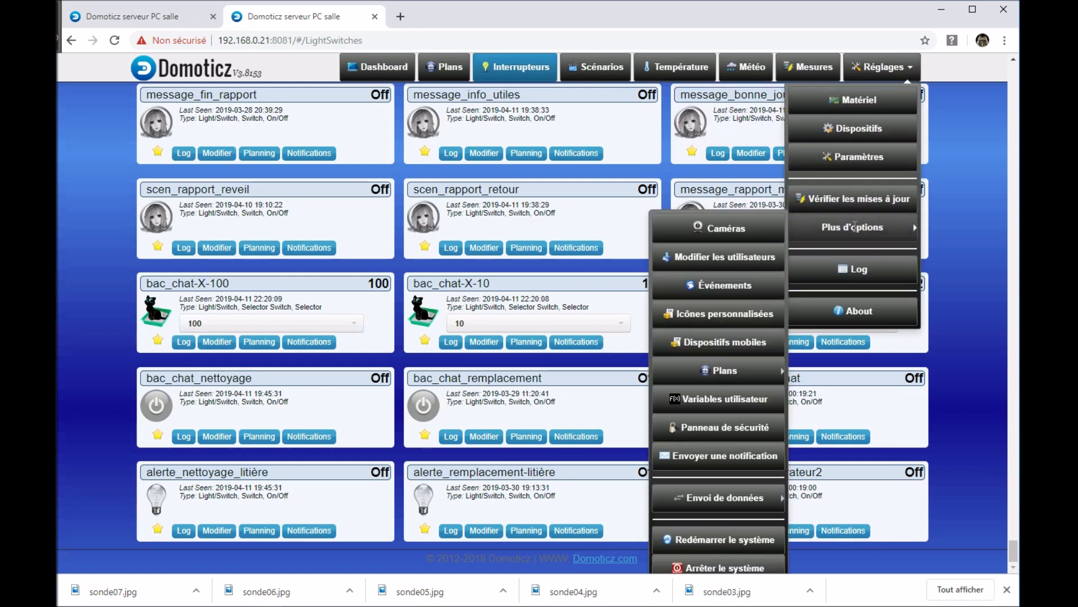
left_click(749, 282)
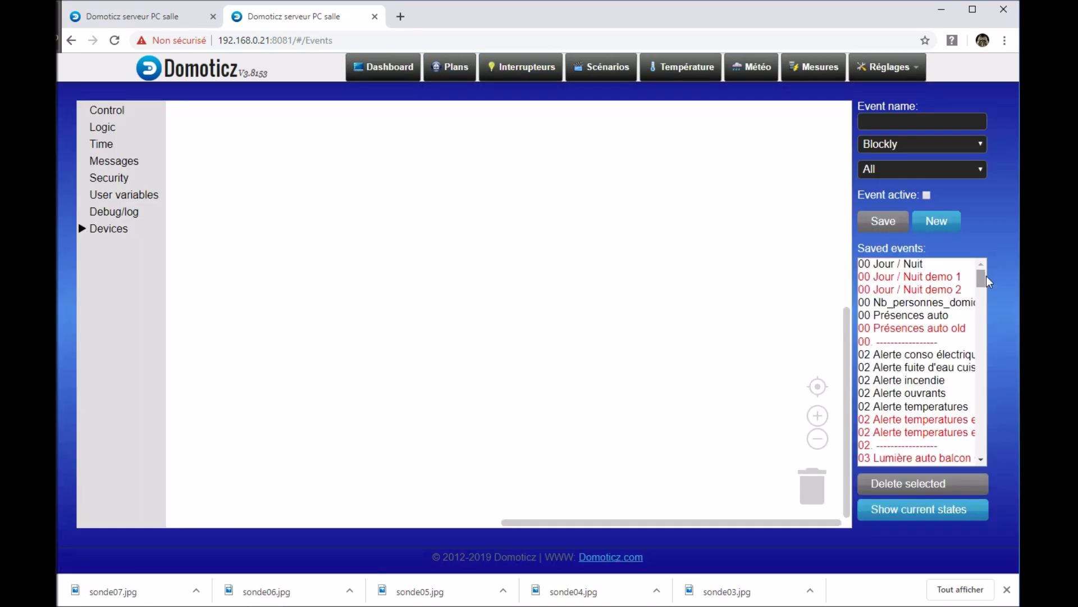
left_click_drag(987, 283, 988, 381)
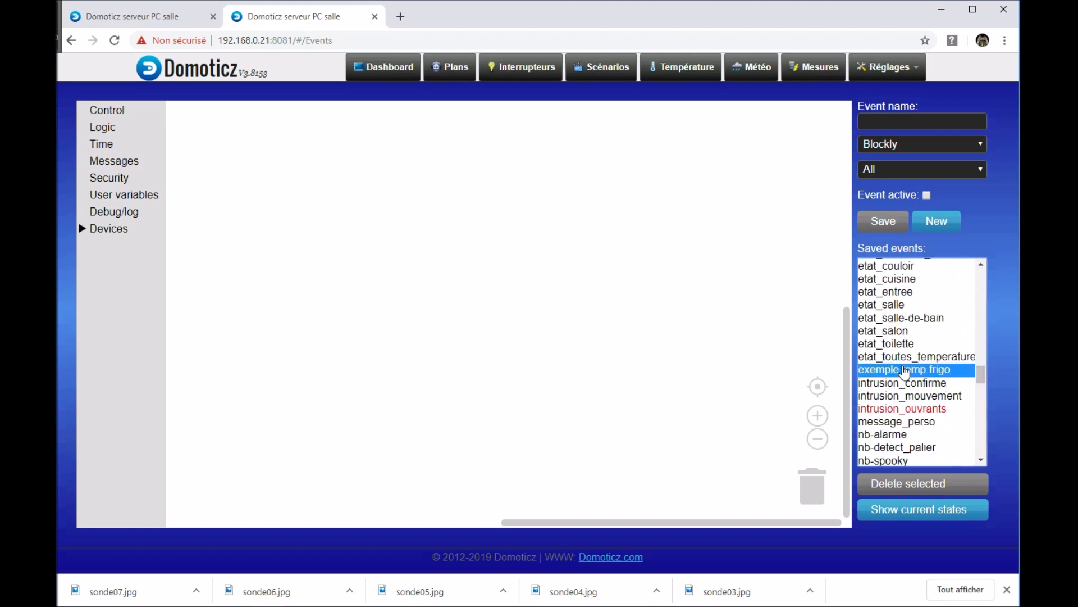
left_click(905, 370)
left_click_drag(422, 264, 424, 361)
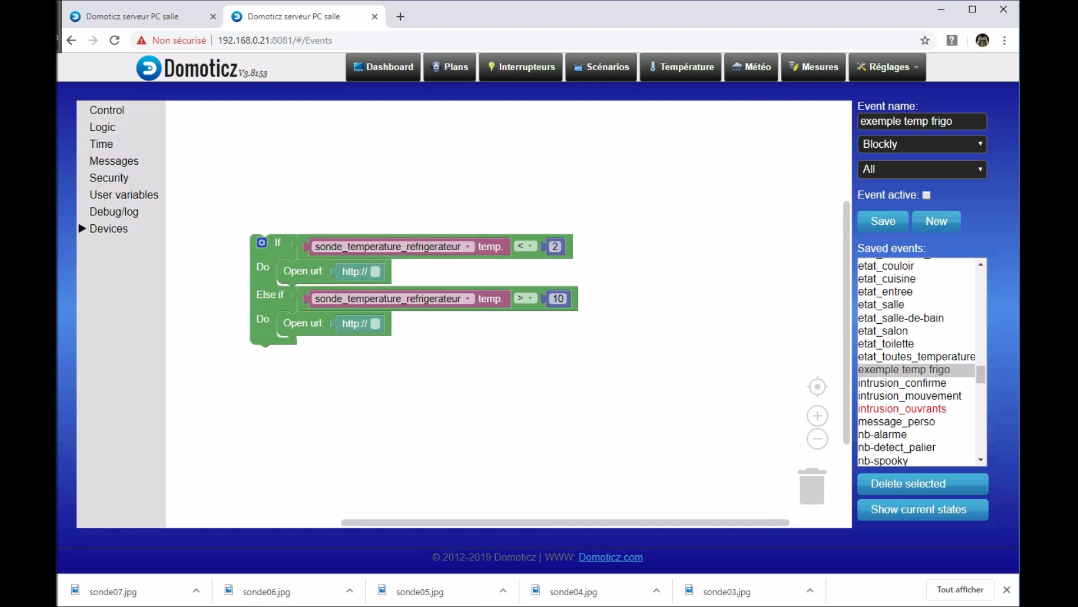
Step: Insert an "and" block into the If condition and place the refrigerator temperature comparison in its first slot
left_click(102, 133)
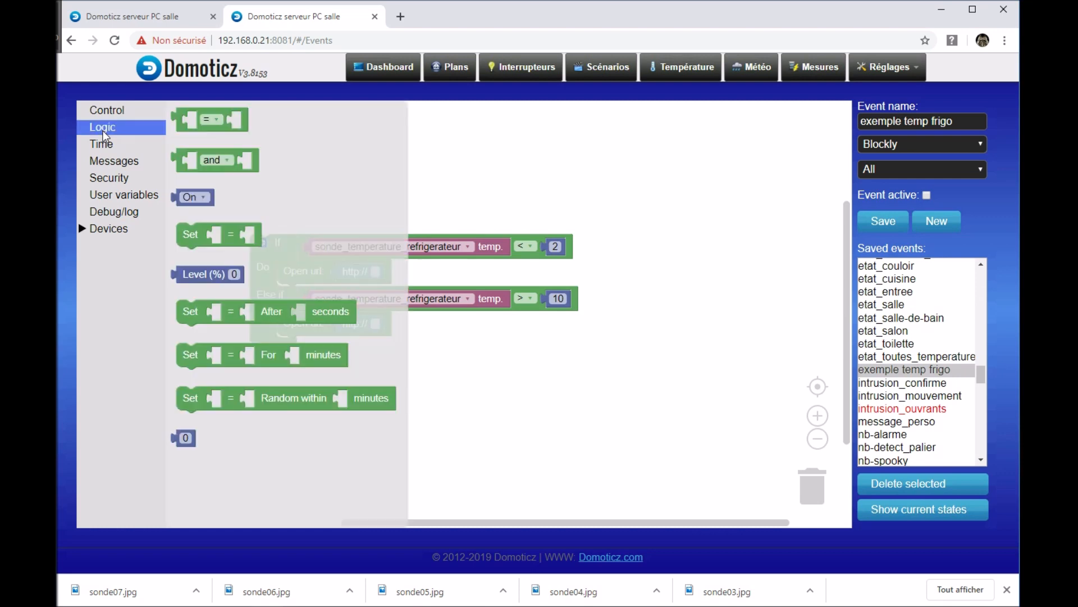
left_click_drag(214, 148, 327, 186)
left_click_drag(308, 239, 411, 206)
left_click_drag(342, 209, 348, 256)
left_click_drag(416, 216, 326, 259)
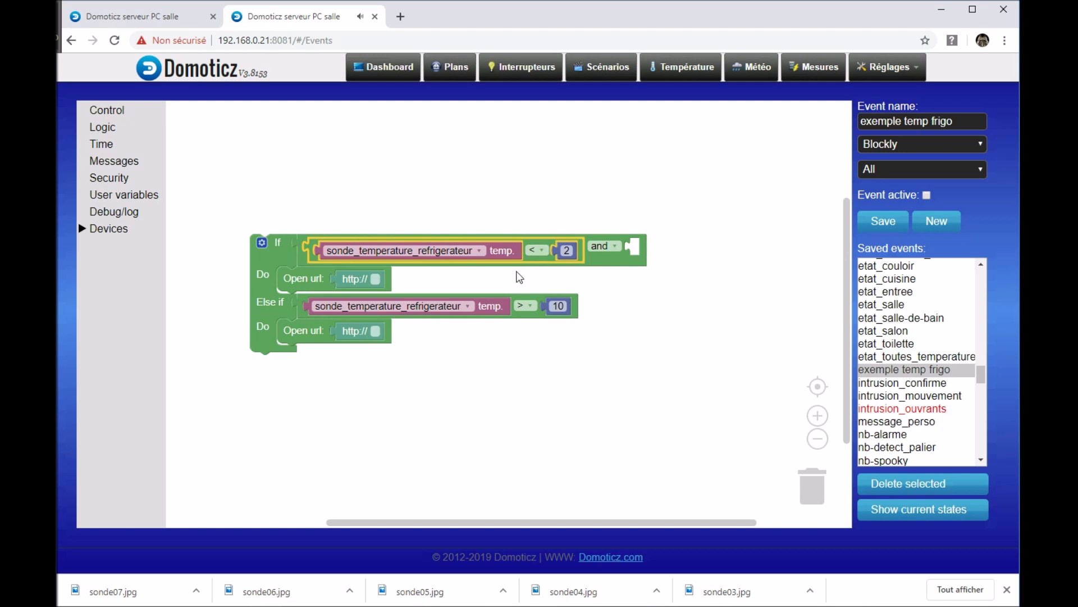
Step: Add an "=" comparison block to the empty second slot of the "and" condition
left_click_drag(712, 306, 645, 301)
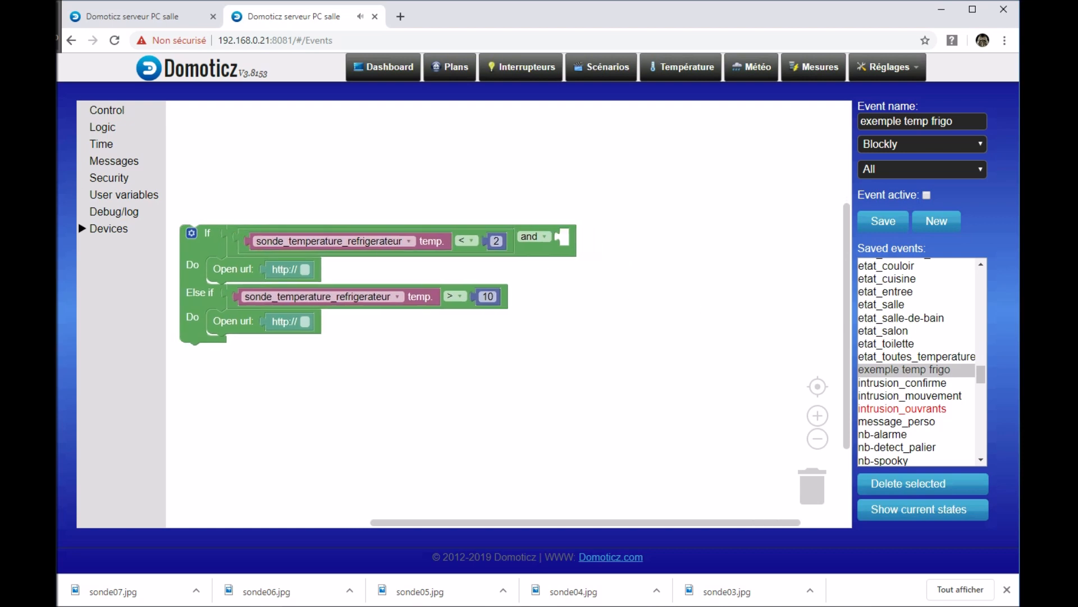
left_click(116, 129)
left_click_drag(212, 127, 605, 241)
left_click_drag(609, 319, 539, 311)
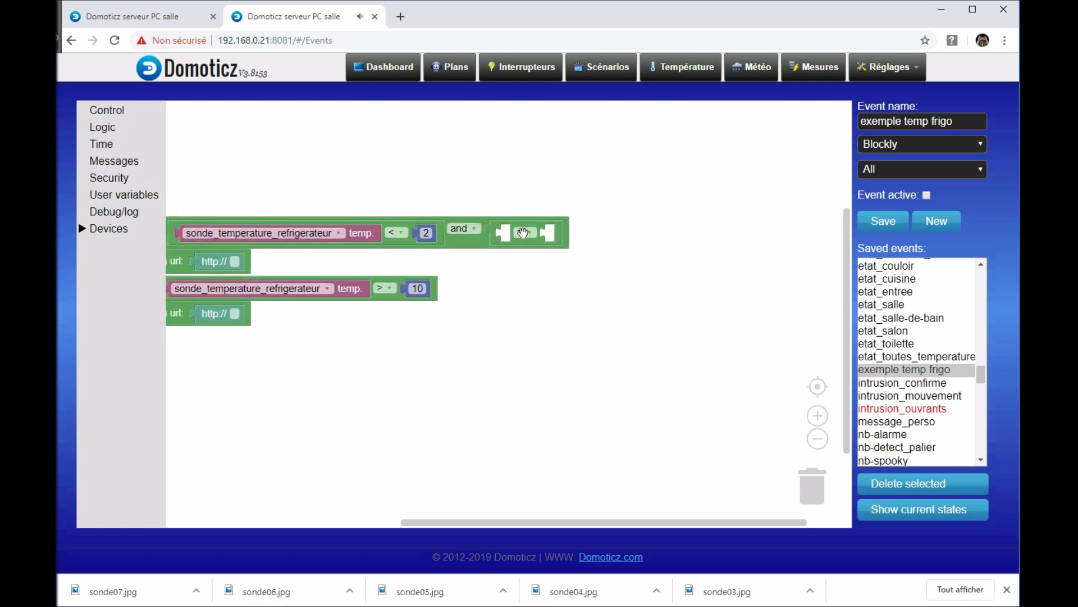
Step: Add an S-Z switch block set to tempo_temp_refrigerateur2 as the first operand of the "=" comparison
left_click(108, 232)
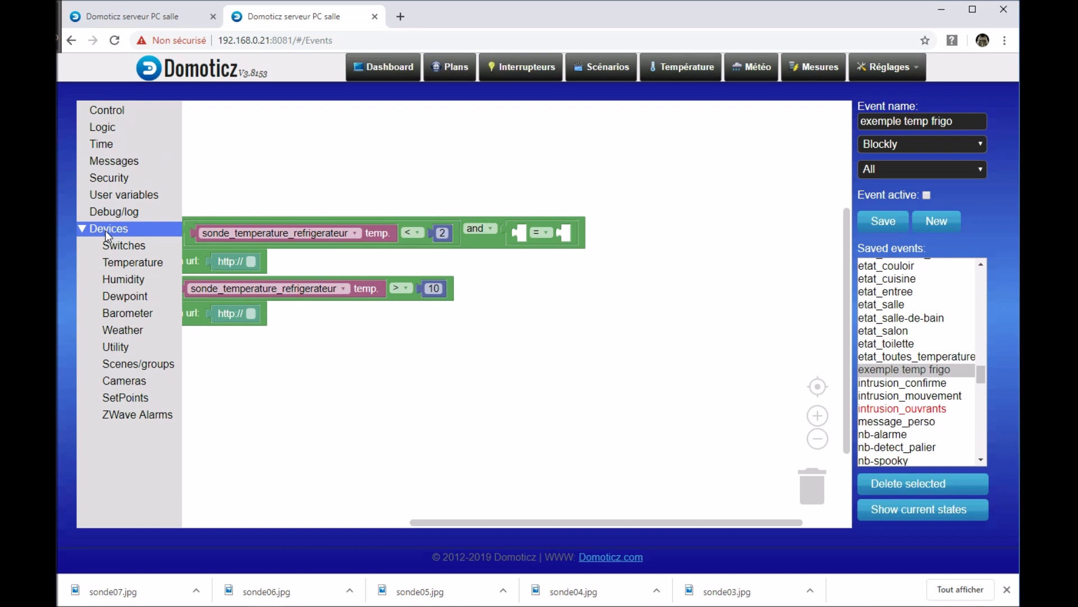
left_click(131, 245)
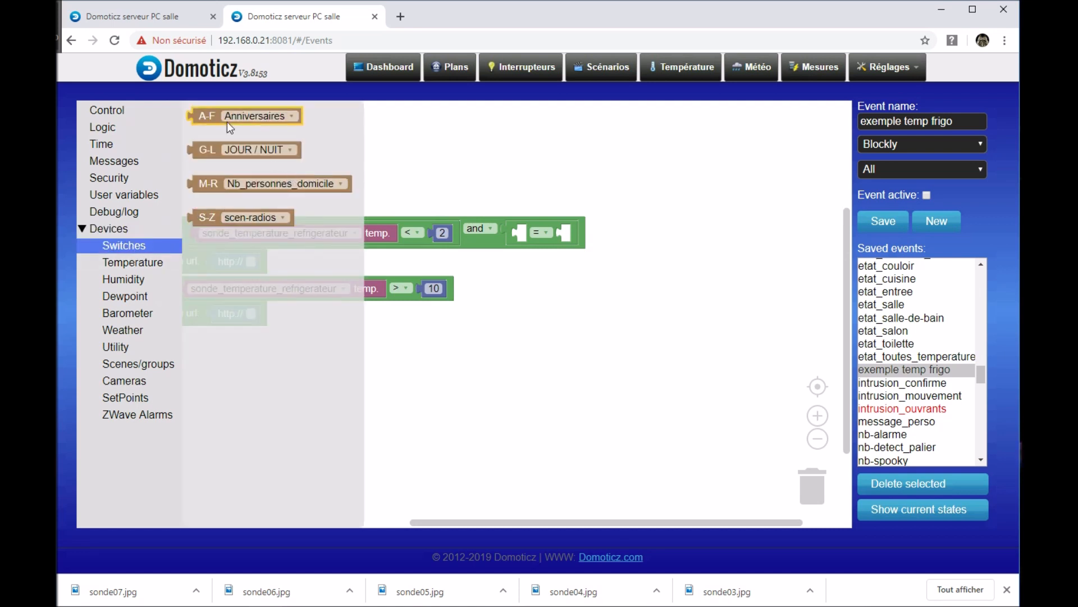
left_click(284, 217)
left_click_drag(438, 158, 438, 416)
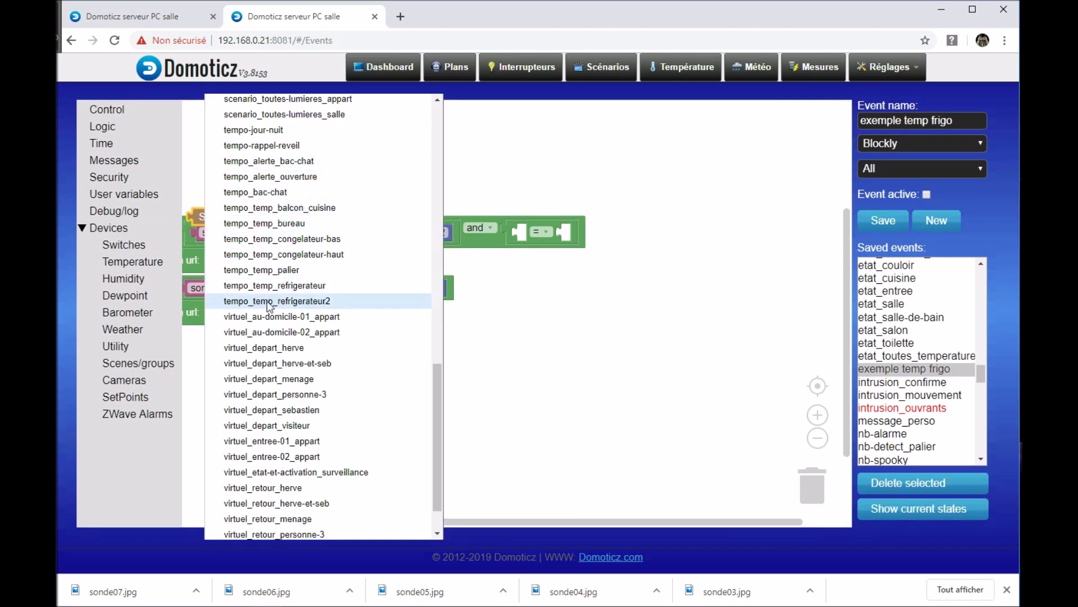
left_click(307, 301)
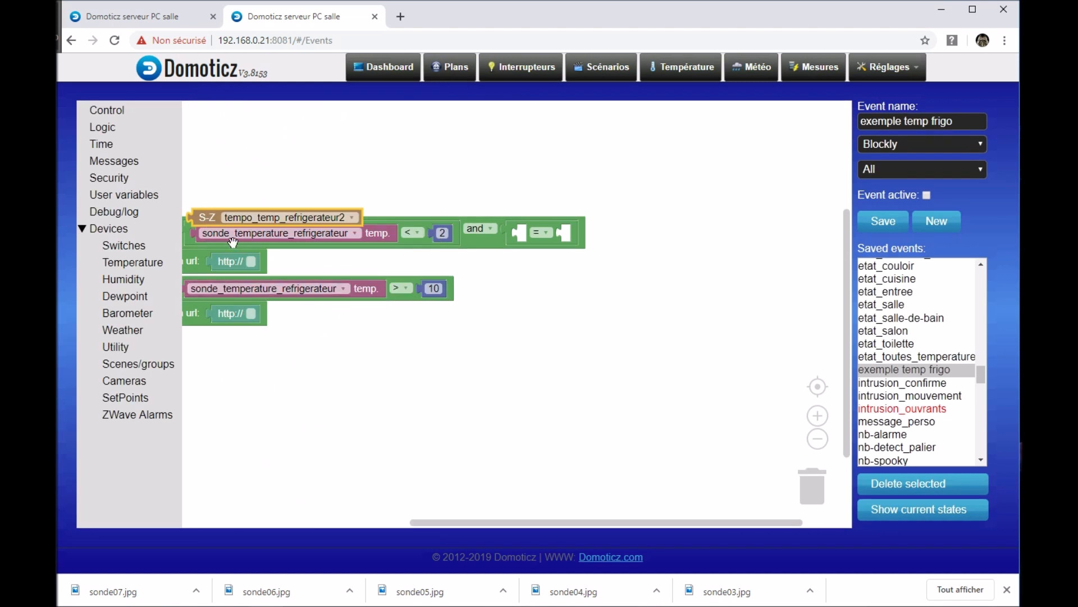
left_click_drag(241, 208, 561, 231)
left_click_drag(592, 316, 471, 322)
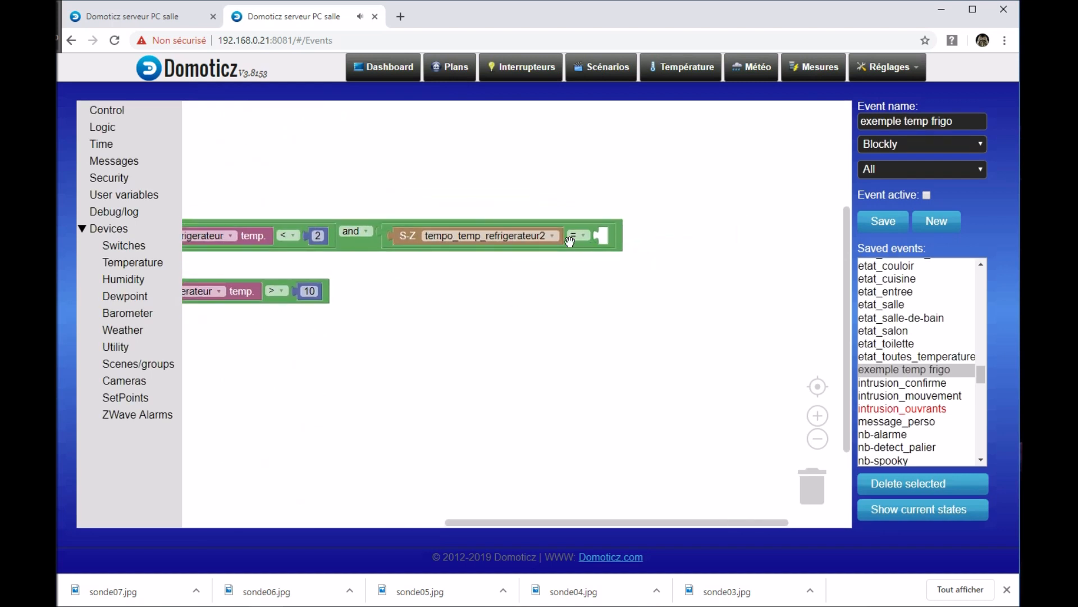
Step: Switch the "and" block to external inputs so its two conditions stack vertically
left_click_drag(539, 304, 628, 301)
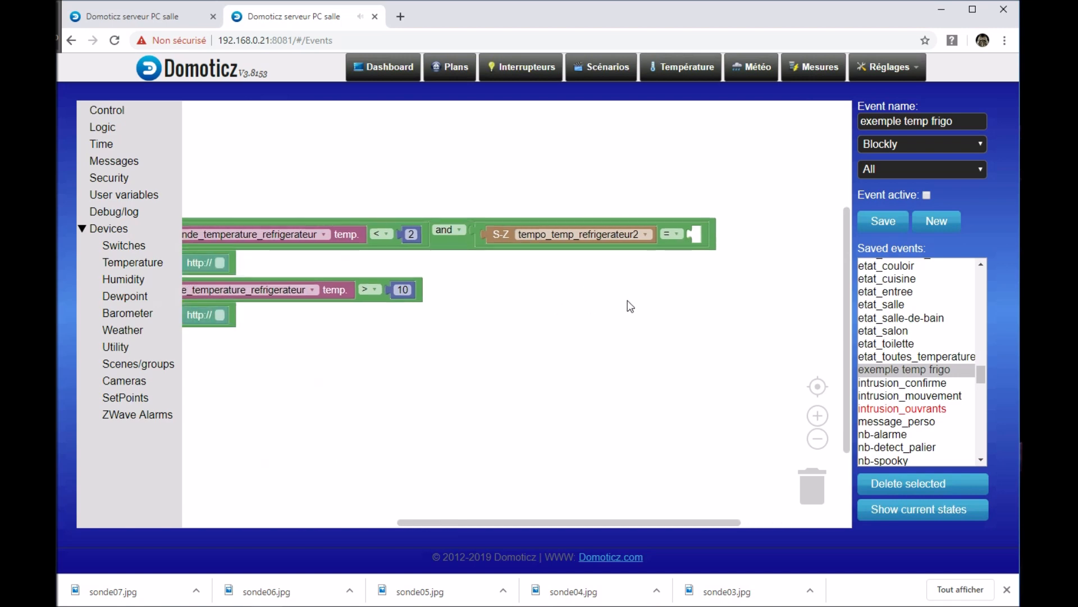
right_click(462, 246)
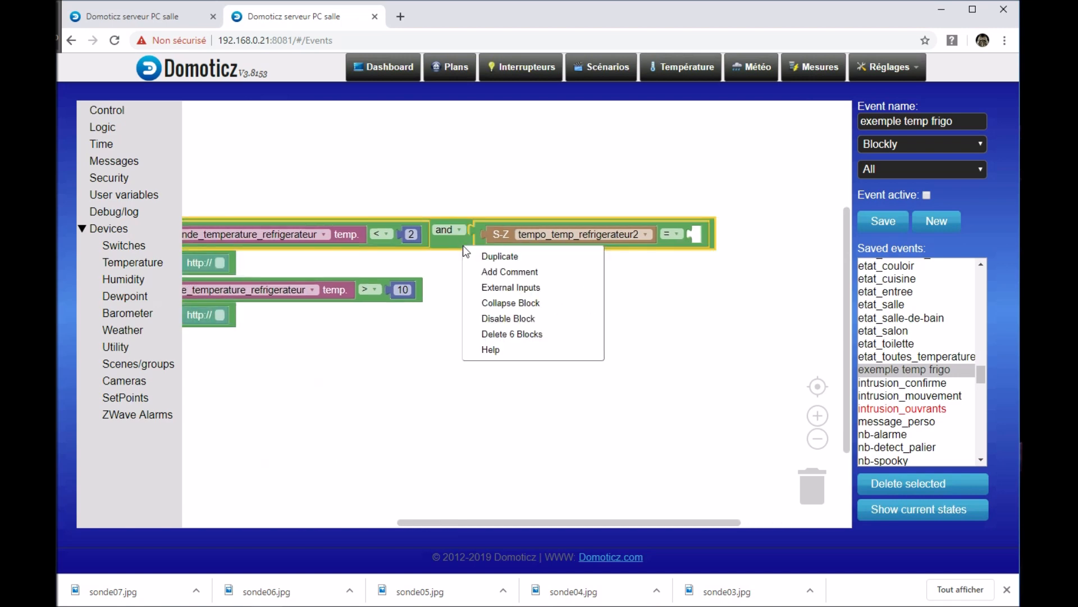
left_click(516, 286)
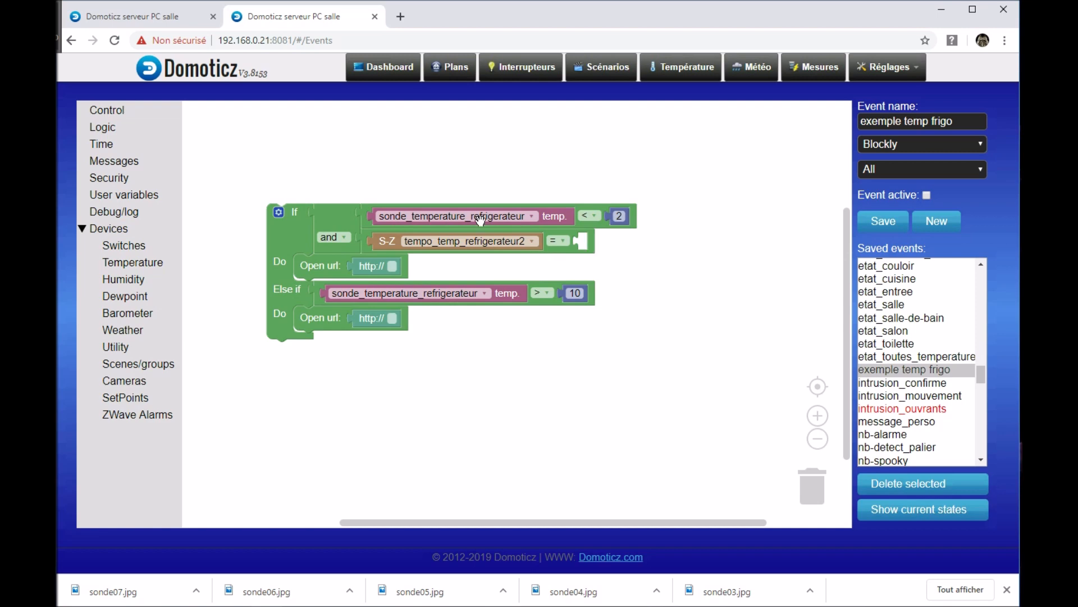
Step: Add a state block to the tempo_temp_refrigerateur2 comparison and set it to Off
left_click(135, 127)
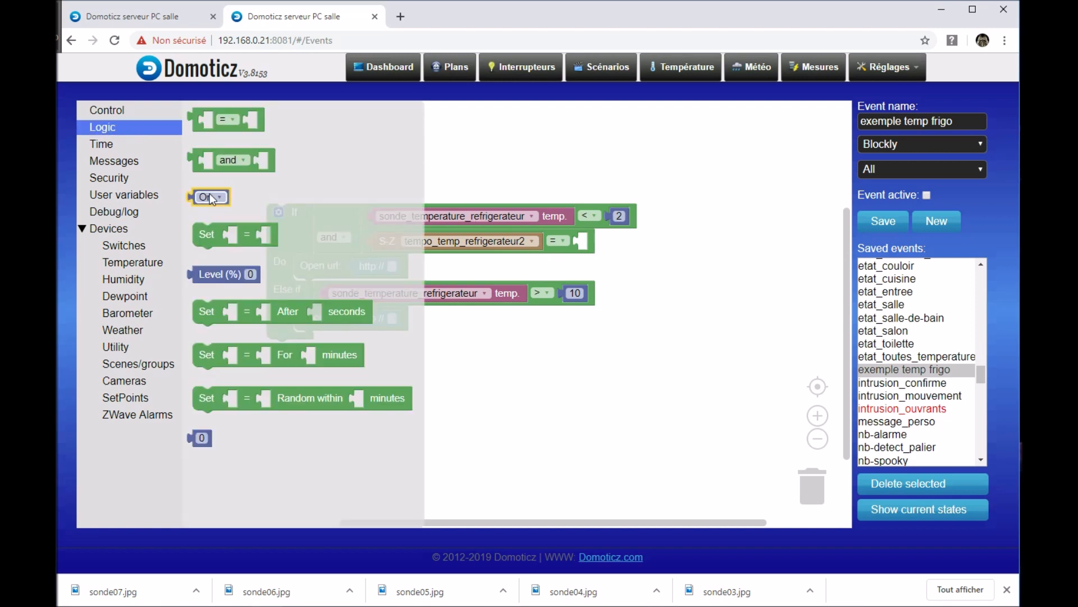
left_click_drag(210, 193, 622, 229)
left_click(608, 245)
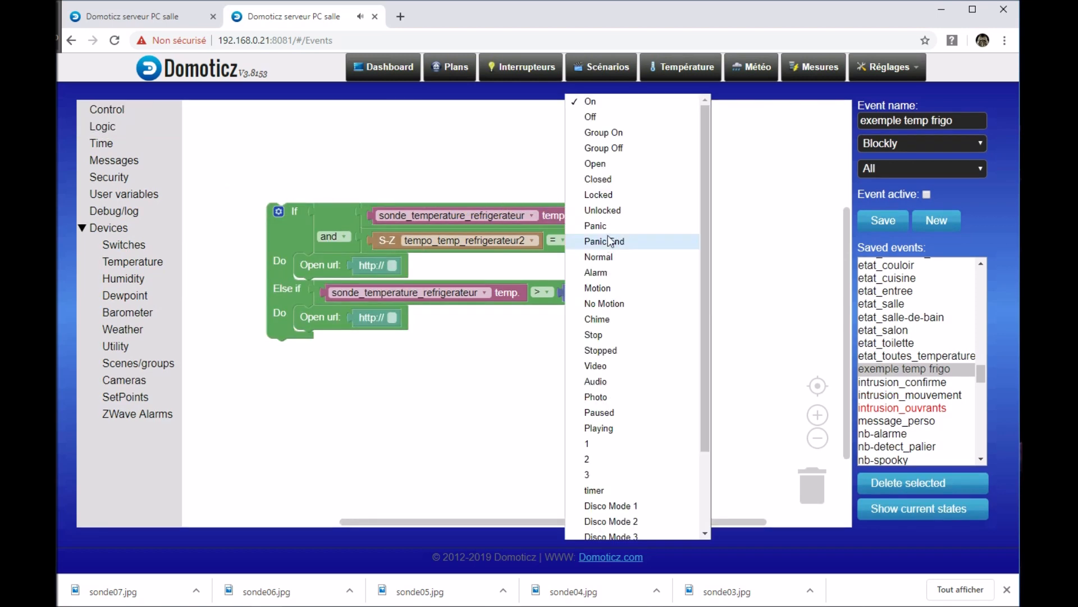
left_click(605, 116)
left_click_drag(659, 354, 655, 404)
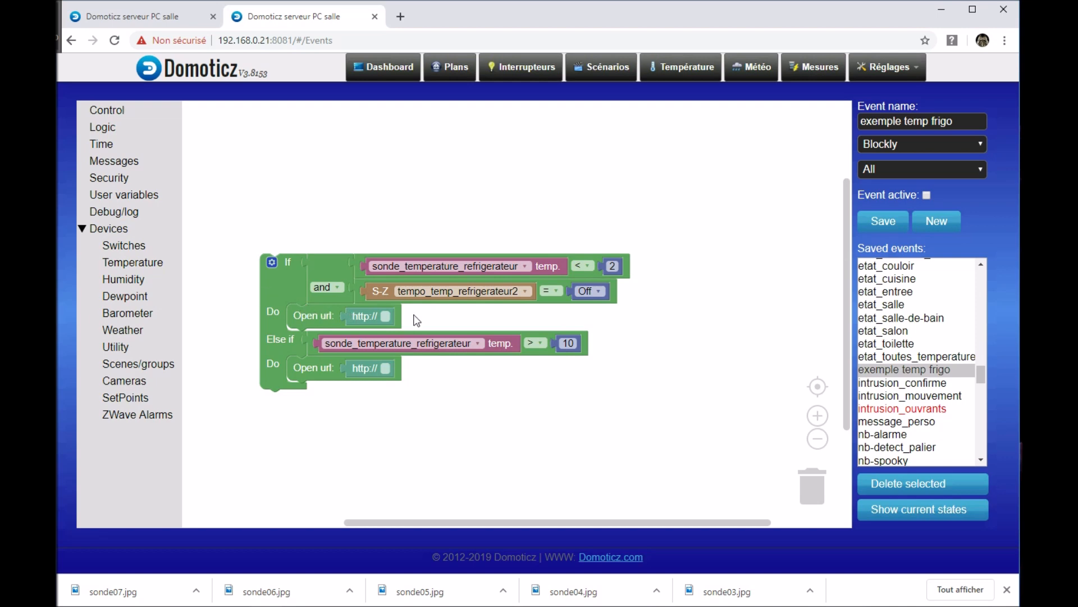
left_click_drag(630, 362, 625, 300)
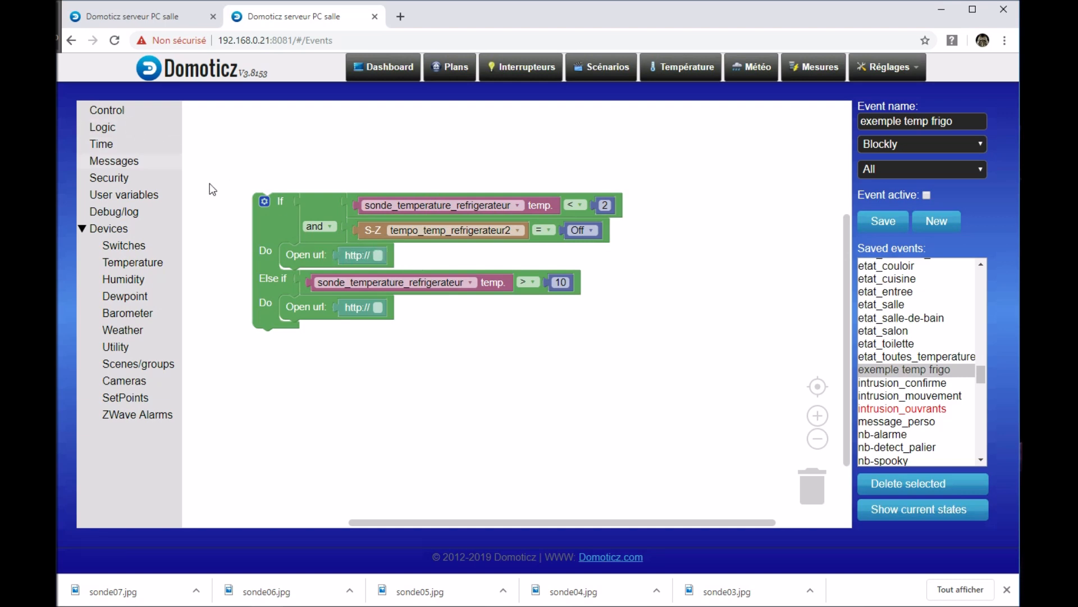
Step: Add a "Set =" block below the Open url action in the If branch's Do section
left_click(118, 126)
left_click(208, 227)
left_click_drag(208, 234, 297, 281)
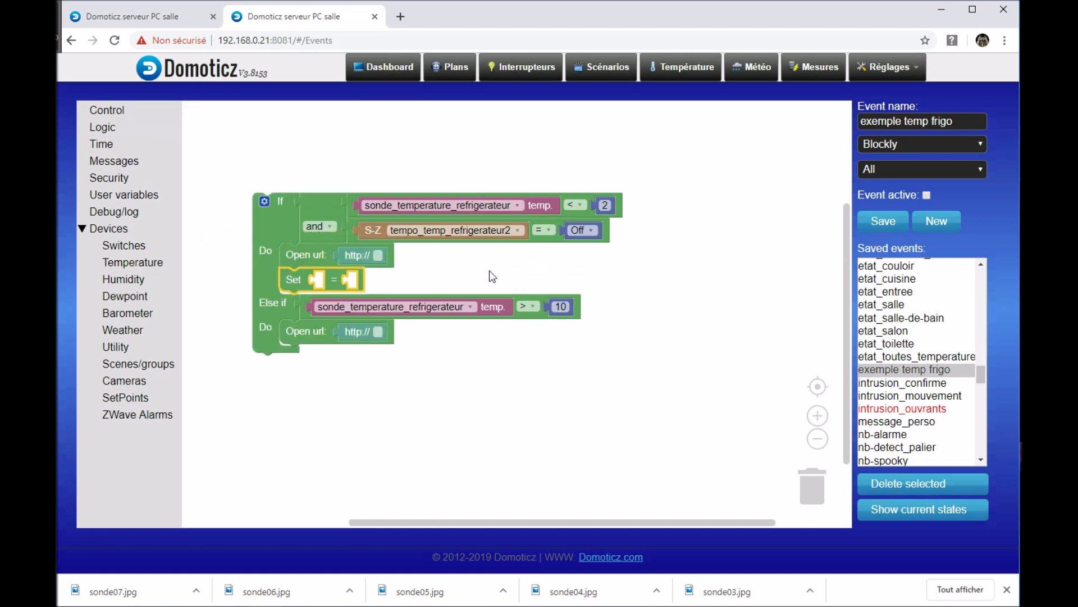
Step: Fill the Set block with duplicates of the condition's tempo_temp_refrigerateur2 and Off blocks
right_click(357, 228)
left_click(413, 240)
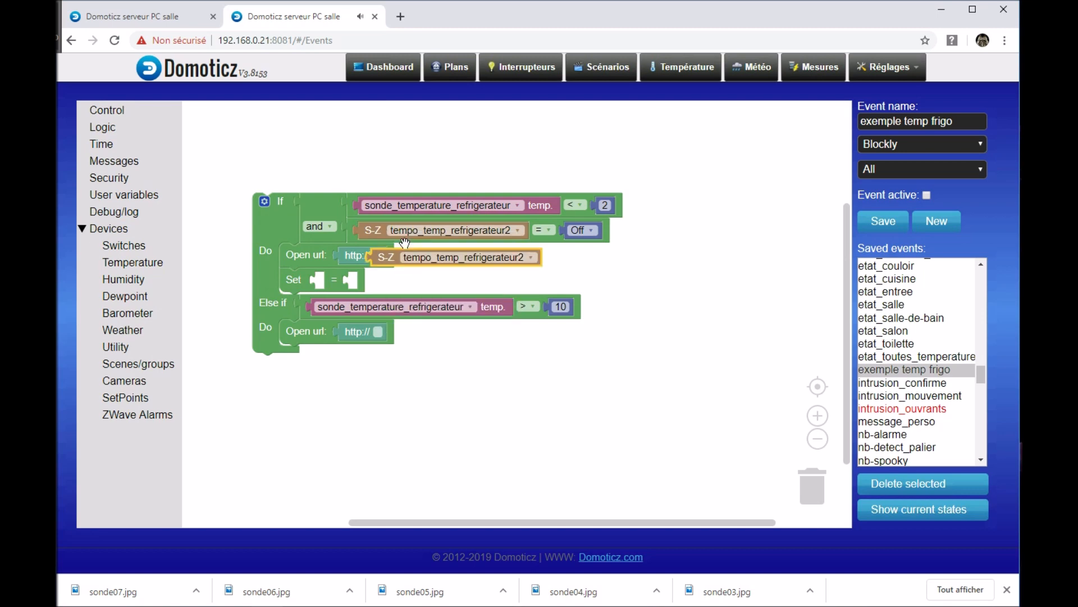
left_click_drag(390, 255, 331, 285)
right_click(569, 234)
left_click(597, 243)
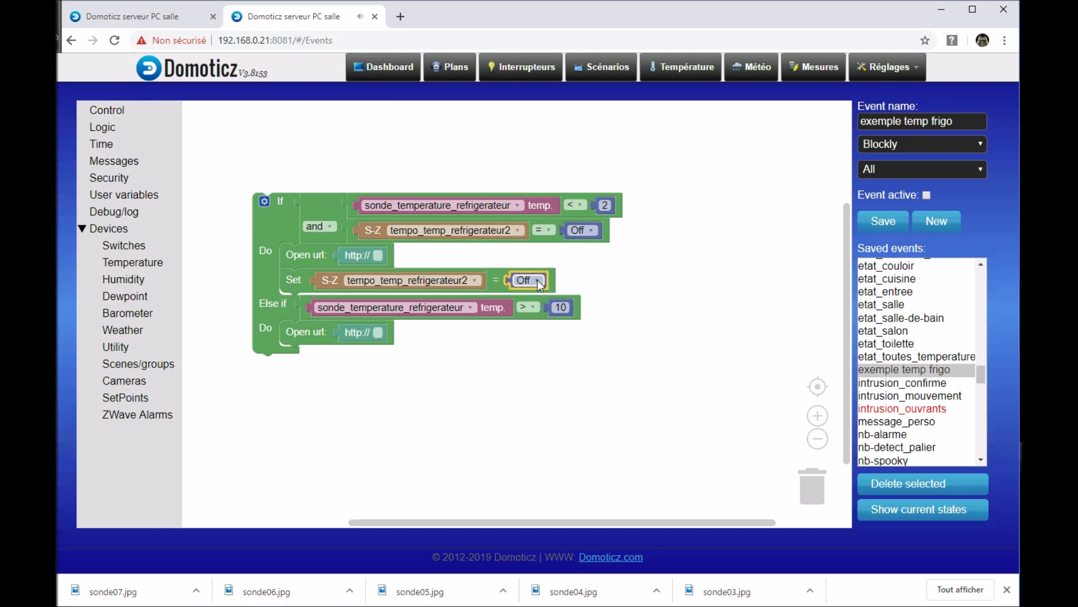
Step: Set the state in the If branch's tempo_temp_refrigerateur2 Set block to On
left_click(532, 282)
left_click(528, 106)
scroll(693, 356, "down", 1)
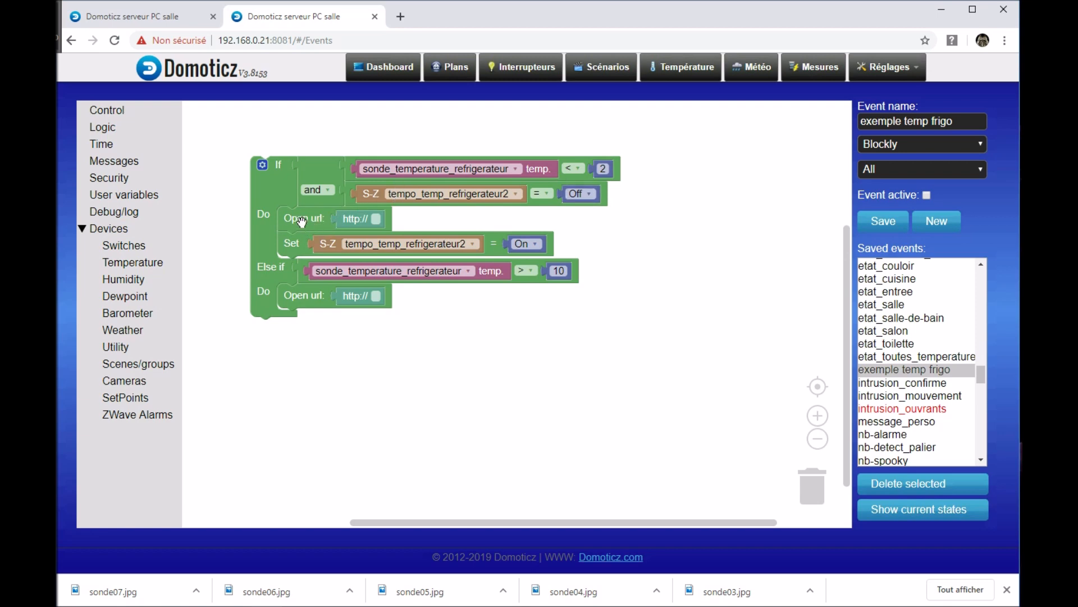
left_click_drag(513, 362, 500, 325)
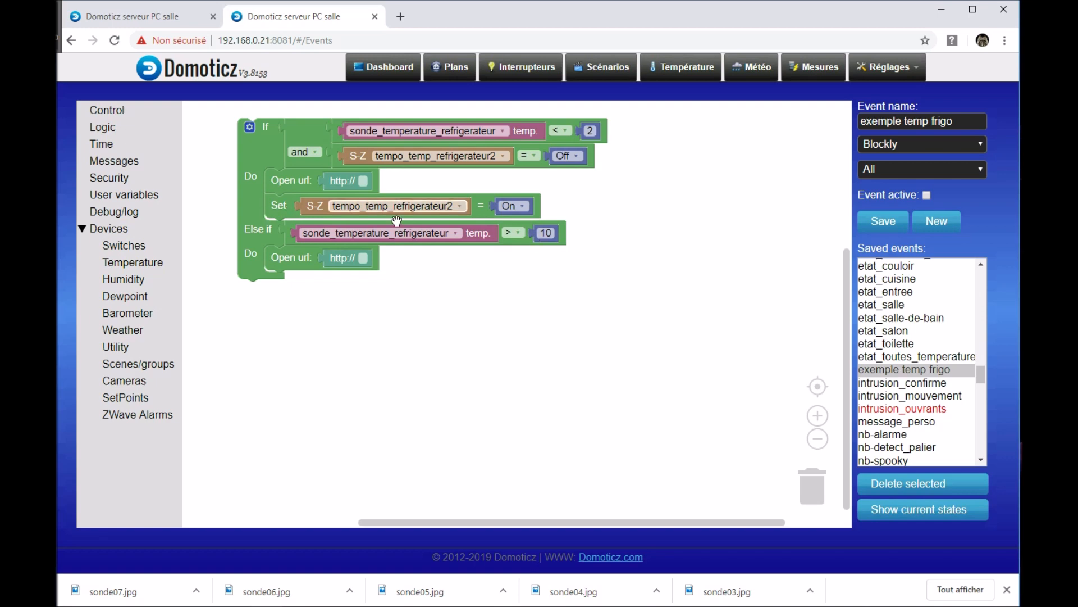
Step: Add a "Set = After seconds" block below the Set block in the If branch's Do section
left_click(284, 204)
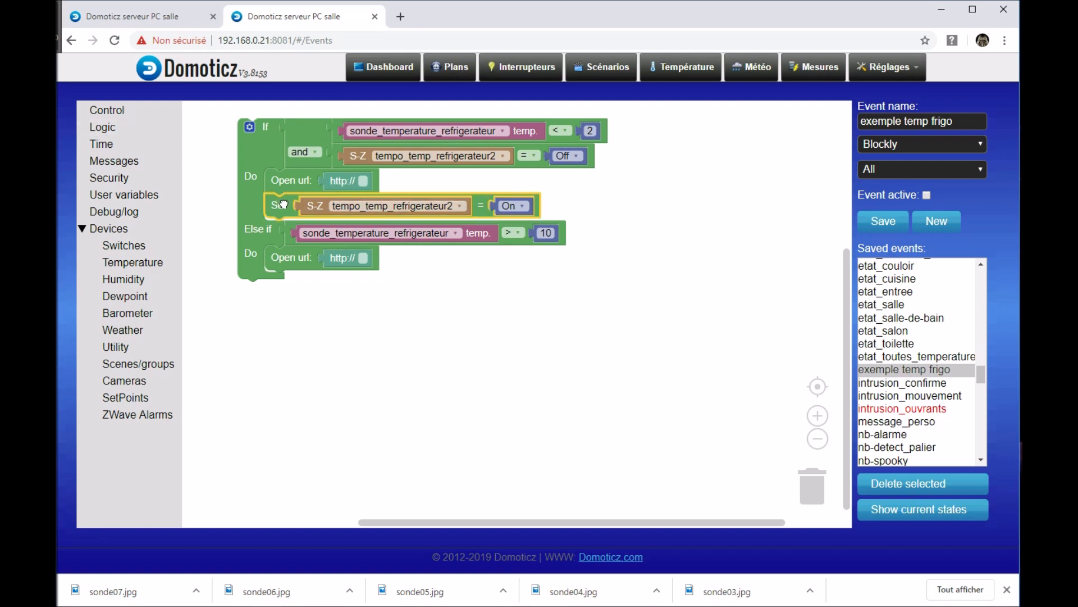
left_click(101, 124)
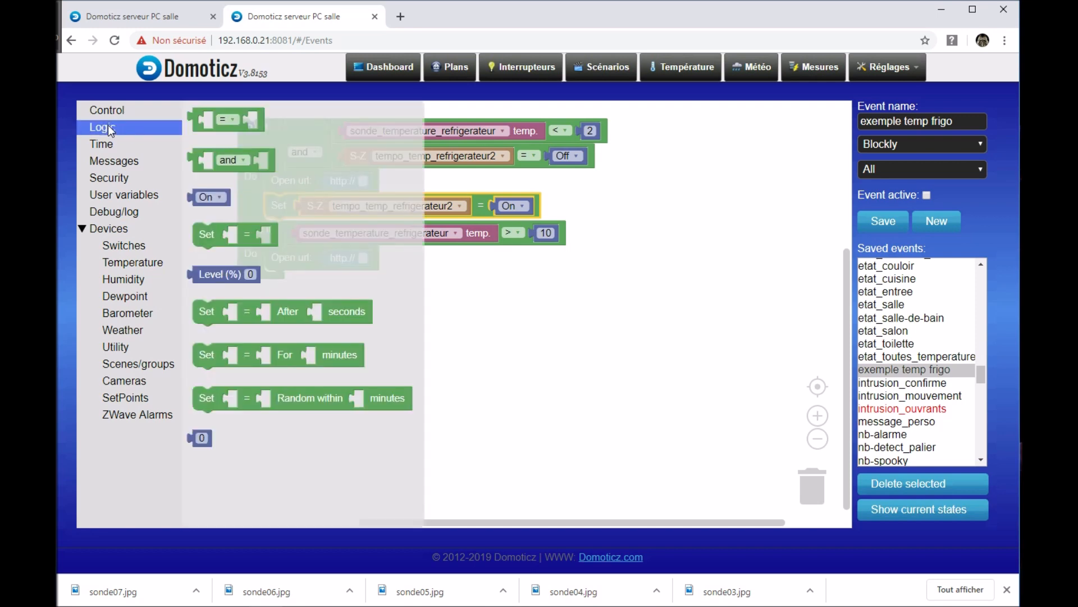
left_click_drag(216, 312, 284, 232)
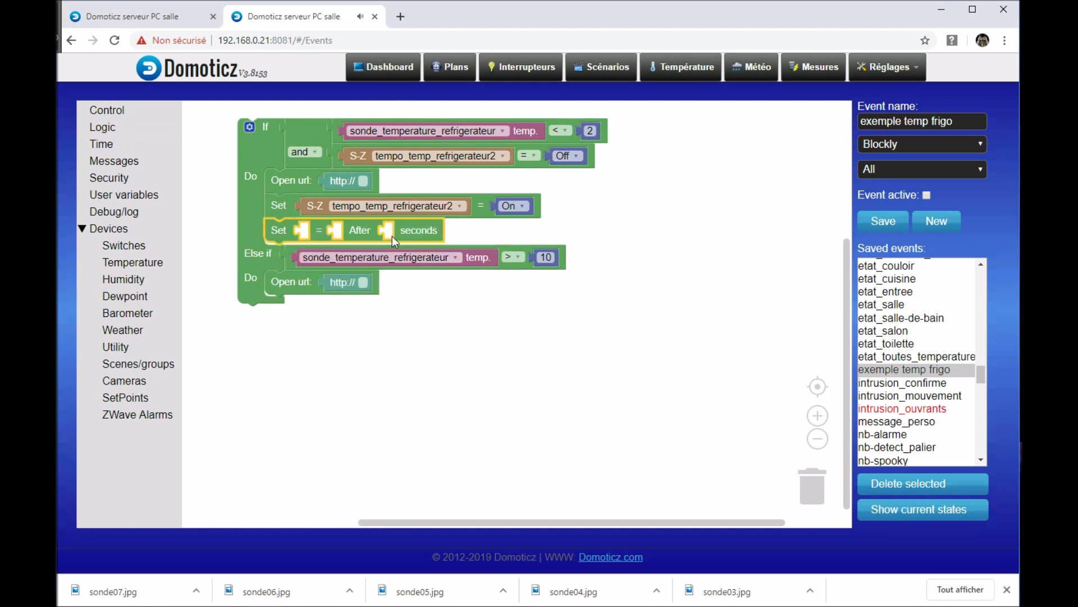
Step: Fill the delayed Set block with duplicates of the tempo_temp_refrigerateur2 and state blocks, setting the state to Off
right_click(314, 212)
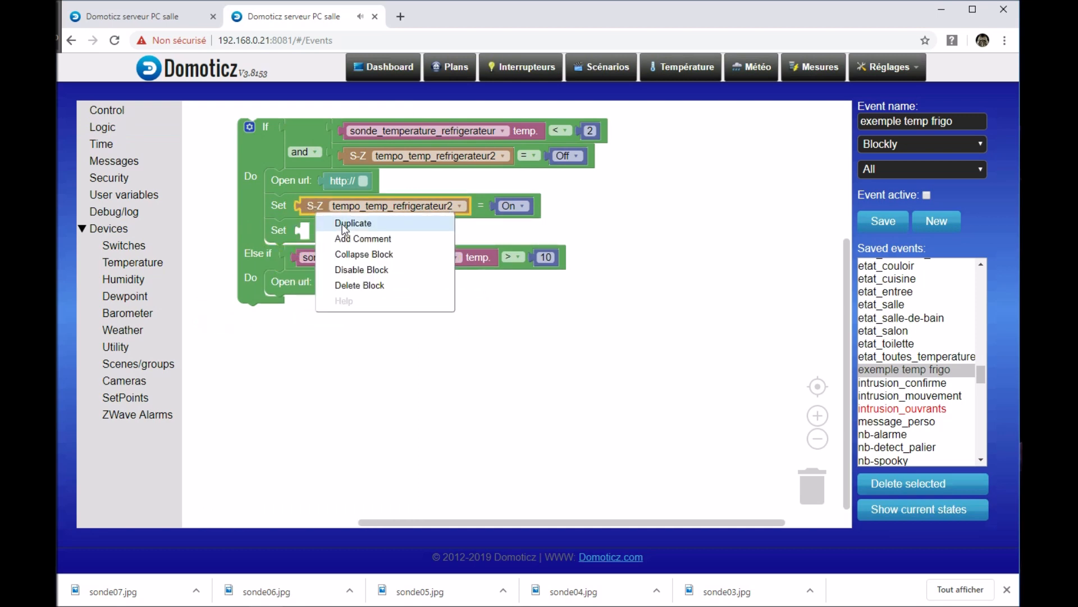
left_click(342, 224)
left_click_drag(336, 260, 319, 235)
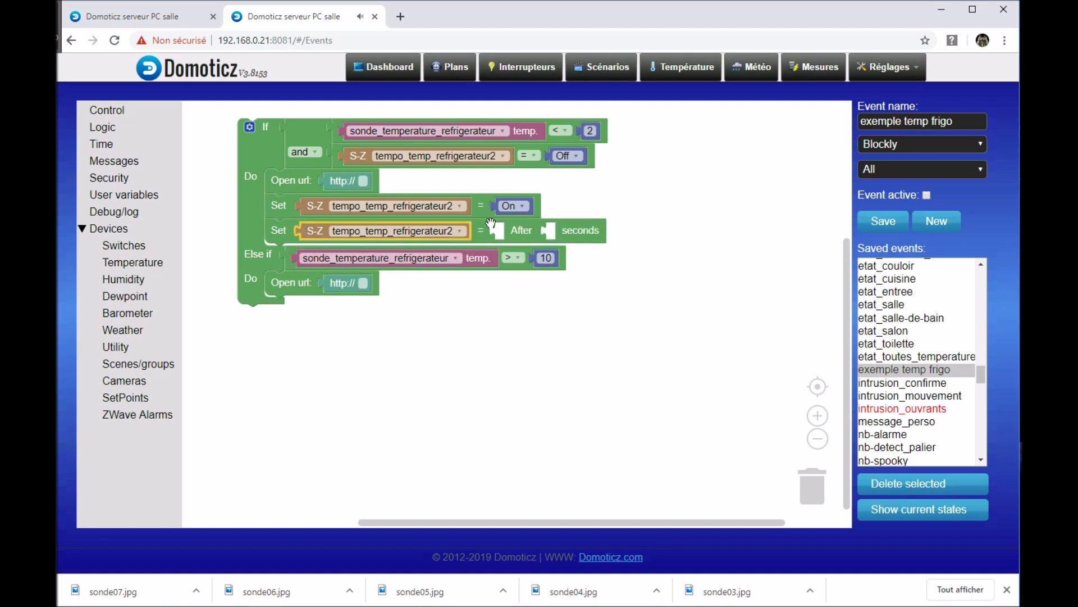
right_click(516, 207)
left_click(543, 218)
left_click_drag(542, 218, 524, 230)
left_click(523, 230)
left_click(514, 119)
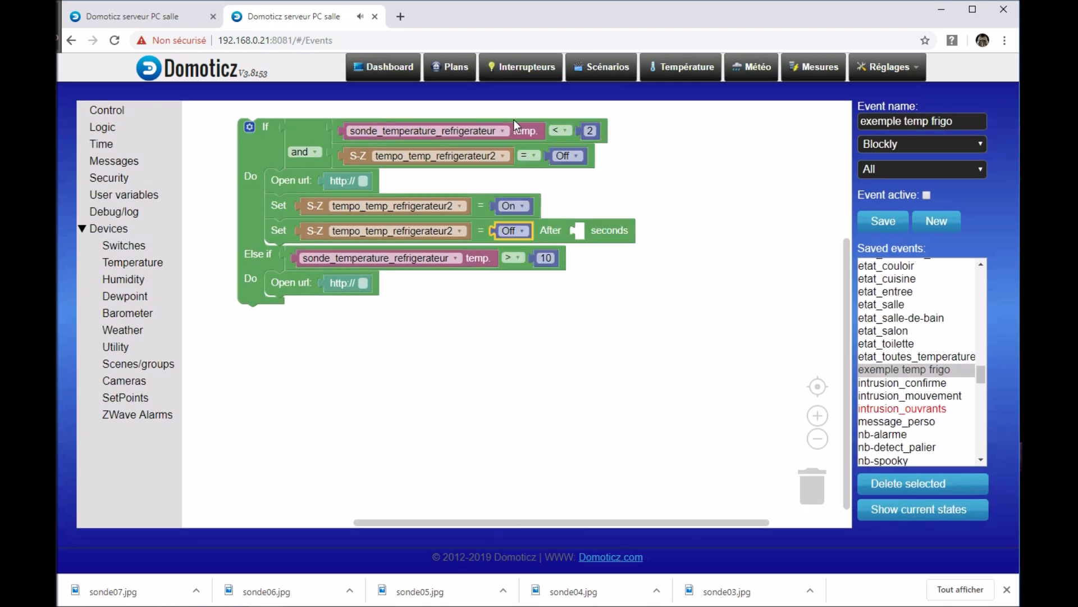
Step: Add a value block to the delayed Set block's After input and set it to 600 seconds
left_click(120, 140)
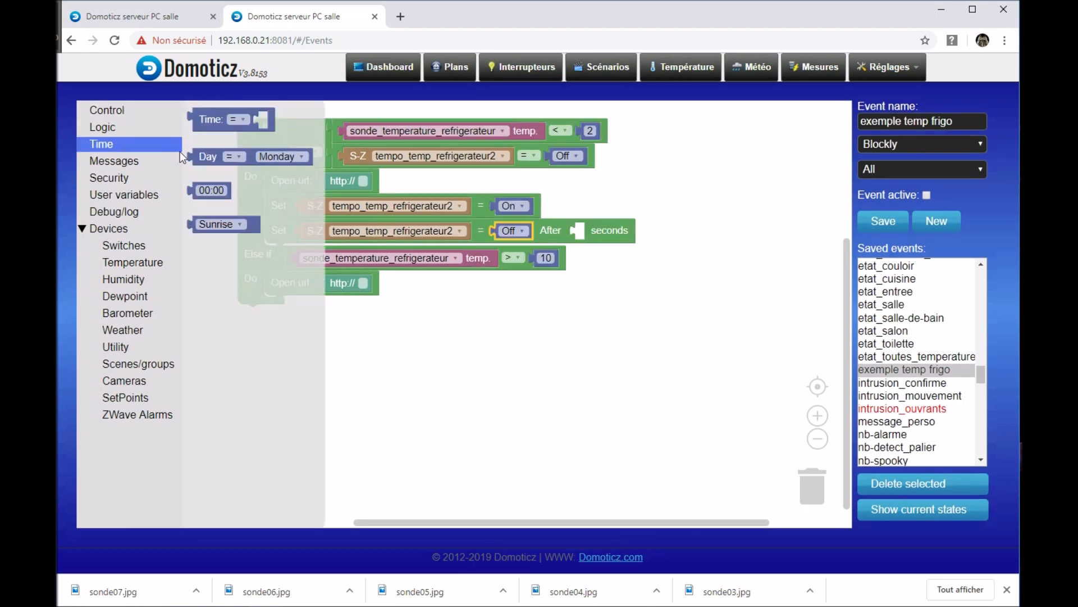
left_click_drag(214, 190, 606, 230)
left_click(606, 230)
type("600")
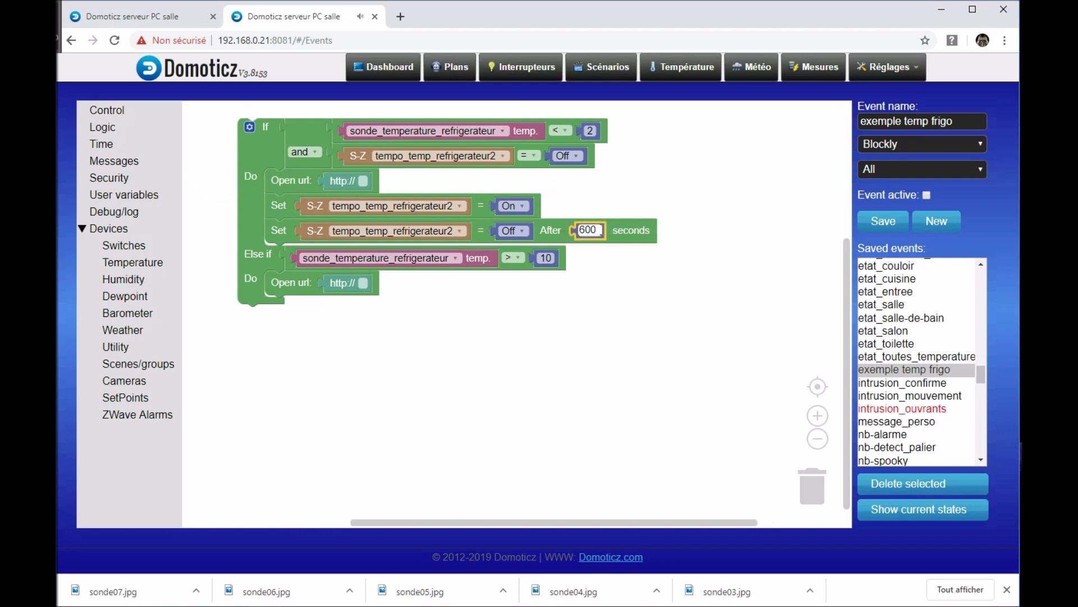
left_click(645, 284)
left_click(595, 231)
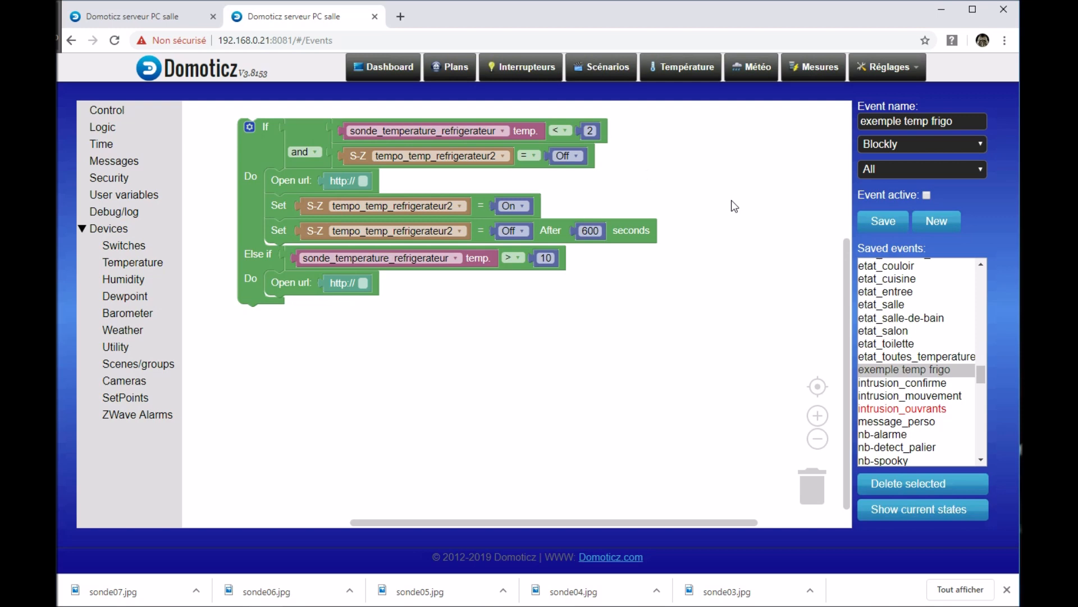
left_click_drag(689, 268, 715, 224)
left_click_drag(499, 363, 473, 405)
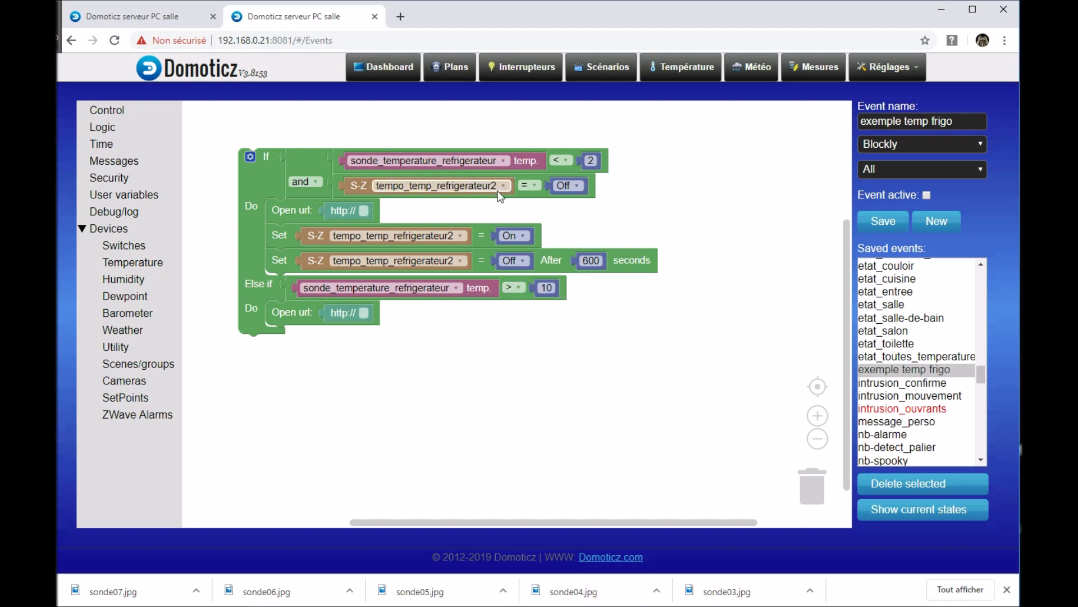
Step: Duplicate the "tempo_temp_refrigerateur2 = Off" condition and place the copy in the empty area below the If block
right_click(338, 195)
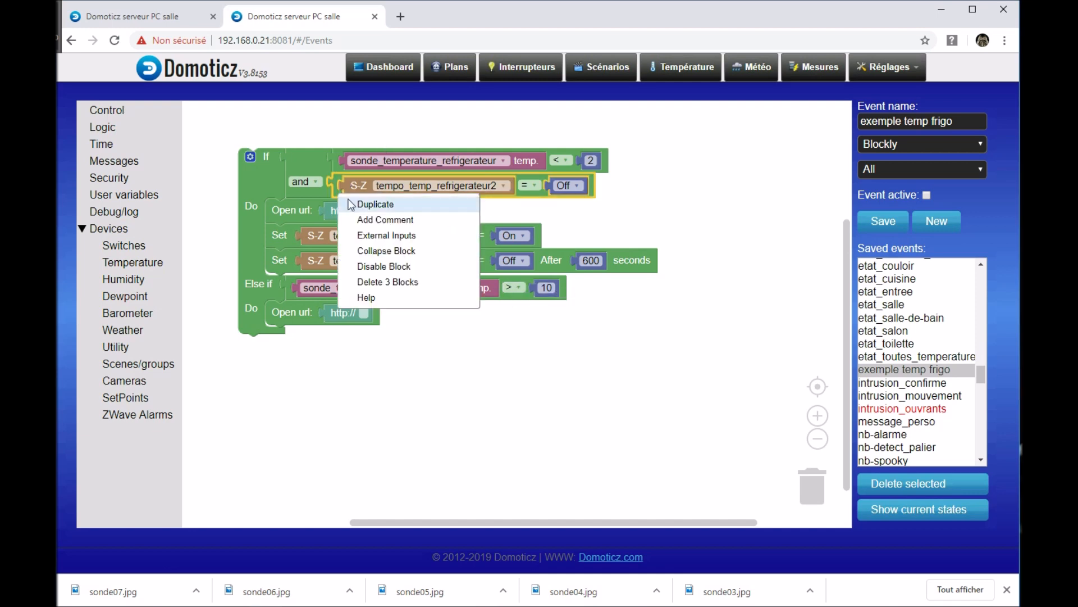
left_click(376, 204)
left_click_drag(362, 214, 411, 354)
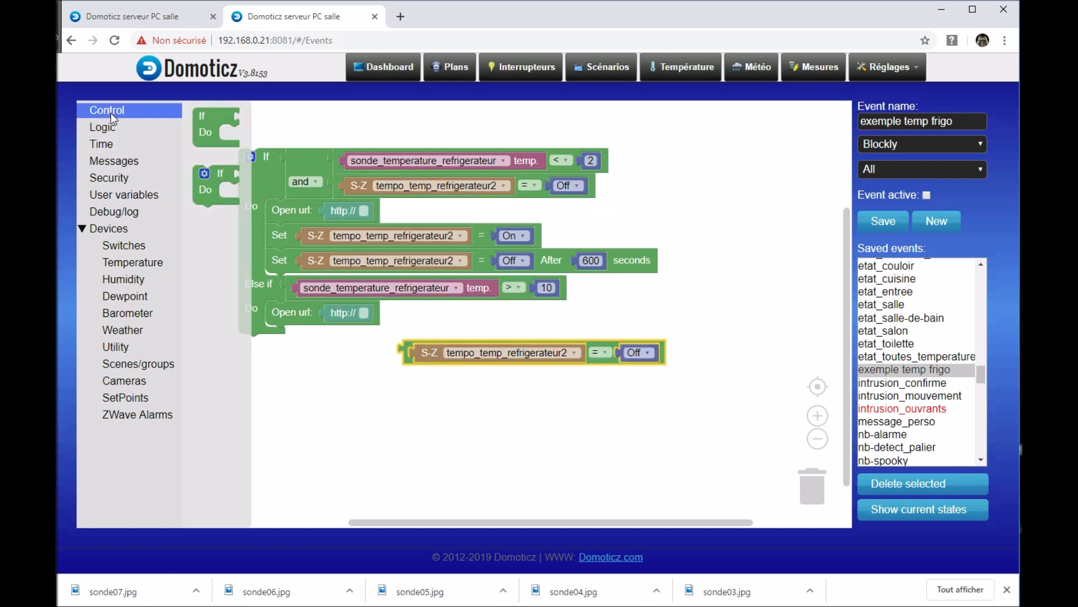
Step: Insert an "and" block in the Else if condition, joining the temperature comparison with the duplicated tempo_temp_refrigerateur2 condition
left_click(160, 132)
left_click(224, 164)
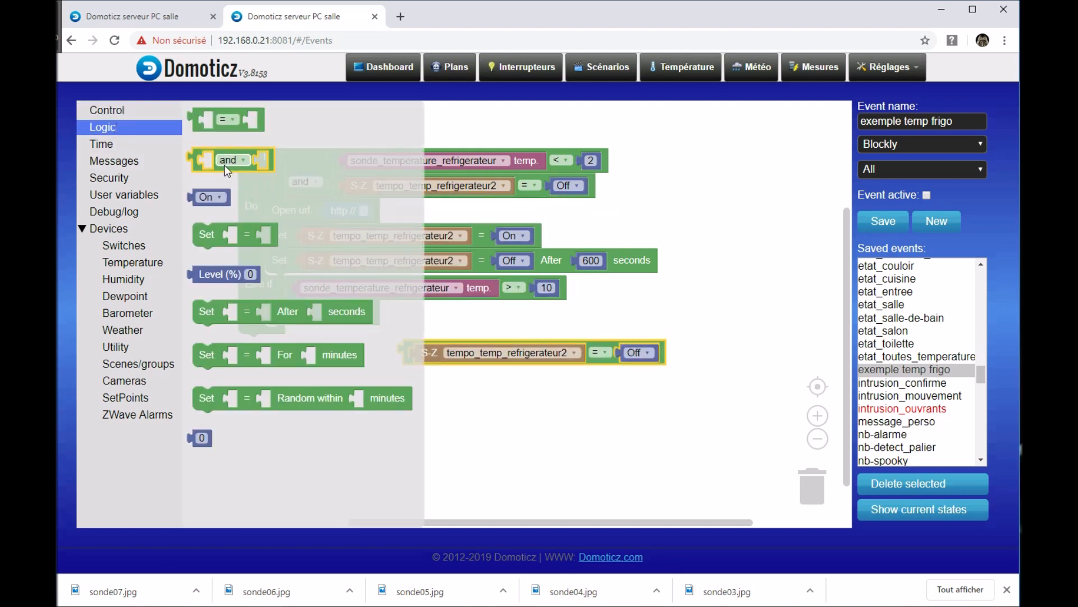
left_click_drag(227, 167, 321, 293)
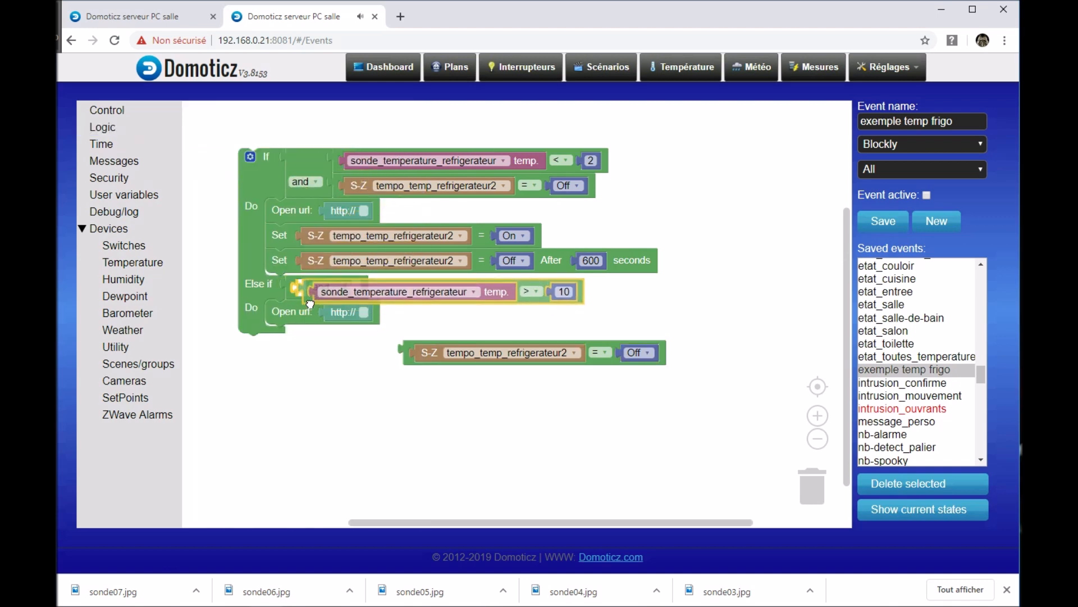
left_click_drag(410, 366, 629, 304)
left_click_drag(638, 353, 556, 364)
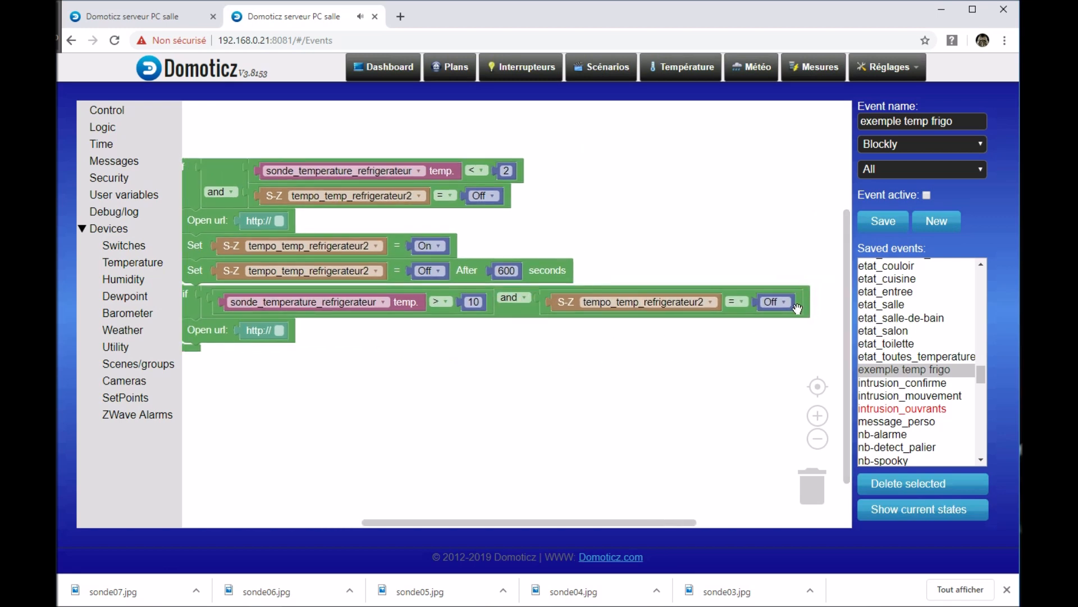
Step: Switch the Else if condition's "and" block to external inputs
right_click(518, 318)
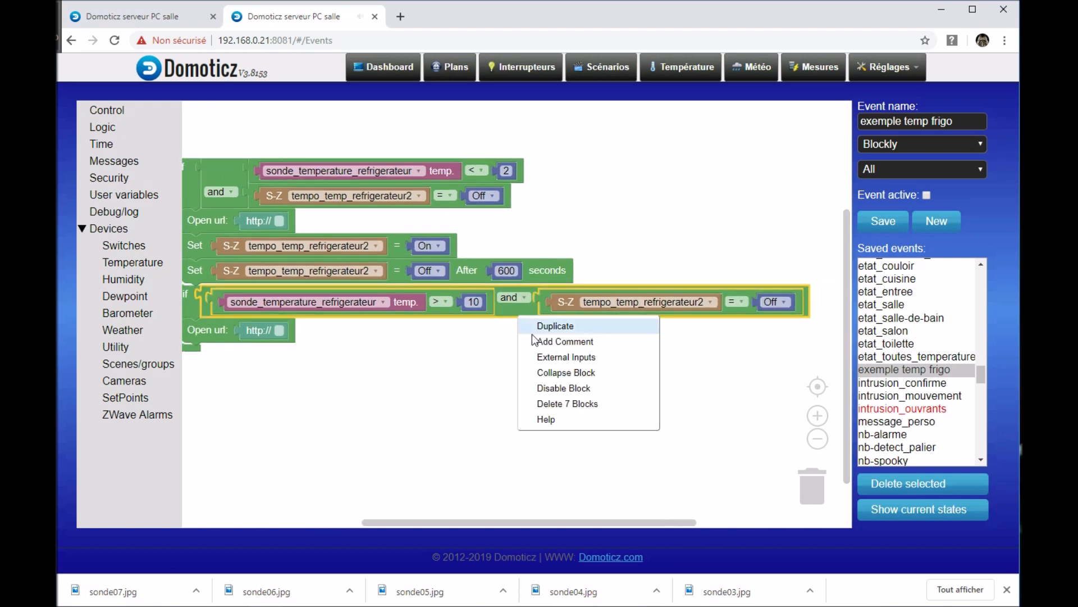
left_click(550, 357)
left_click_drag(374, 403, 508, 326)
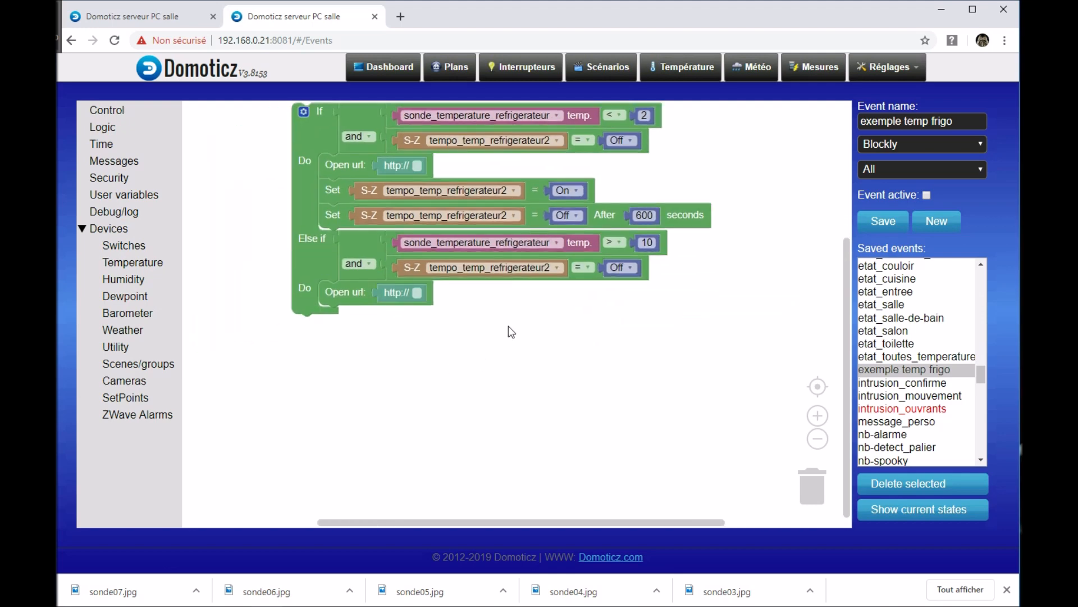
Step: Duplicate the If branch's On block and its 600-second delayed Off block below Open url in the Else if branch
right_click(348, 189)
left_click(367, 200)
left_click_drag(356, 249, 331, 322)
right_click(333, 223)
left_click(360, 236)
left_click_drag(352, 275, 333, 354)
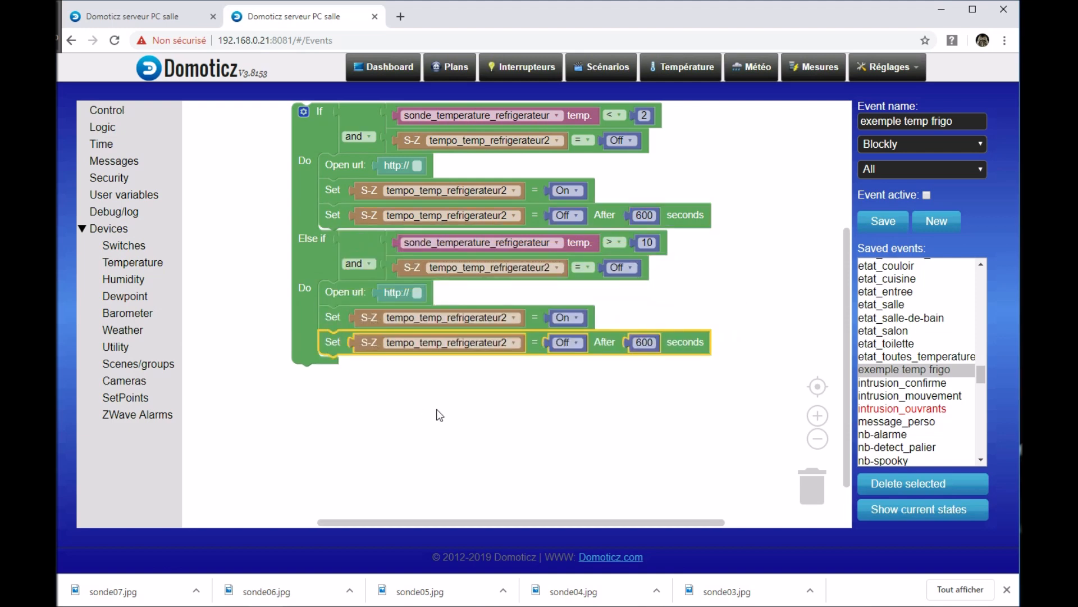
left_click_drag(436, 412, 380, 448)
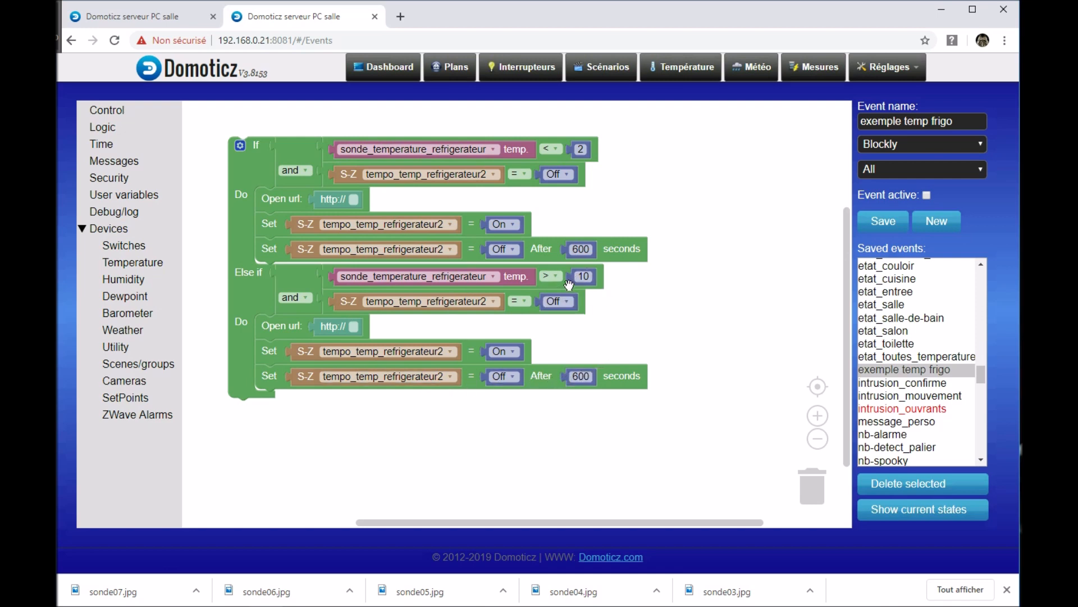
left_click_drag(406, 453, 408, 478)
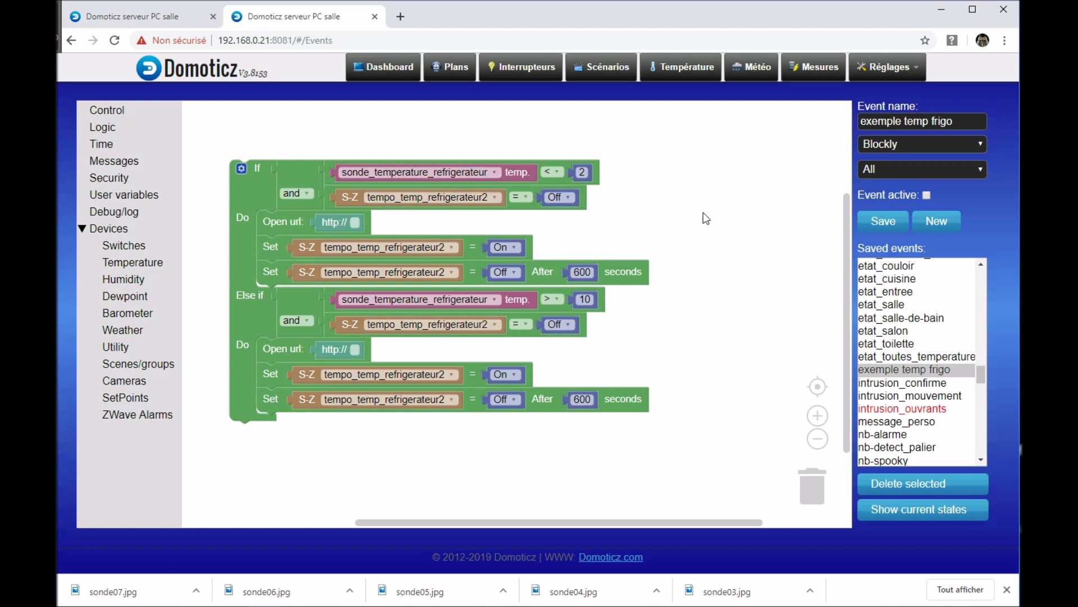
scroll(687, 299, "down", 1)
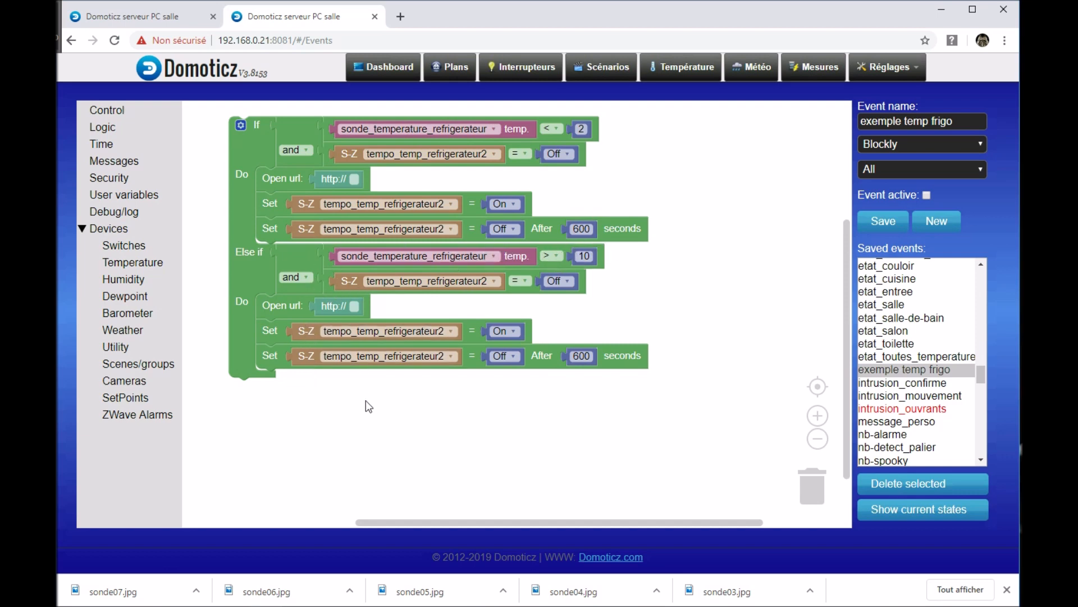
left_click_drag(410, 423, 417, 461)
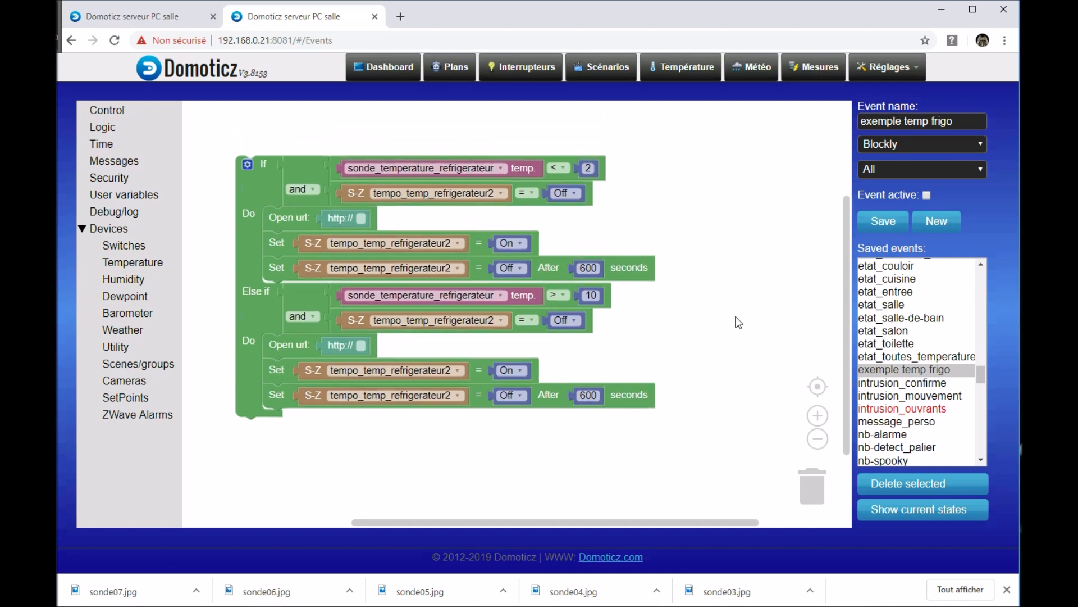
left_click_drag(734, 326, 747, 352)
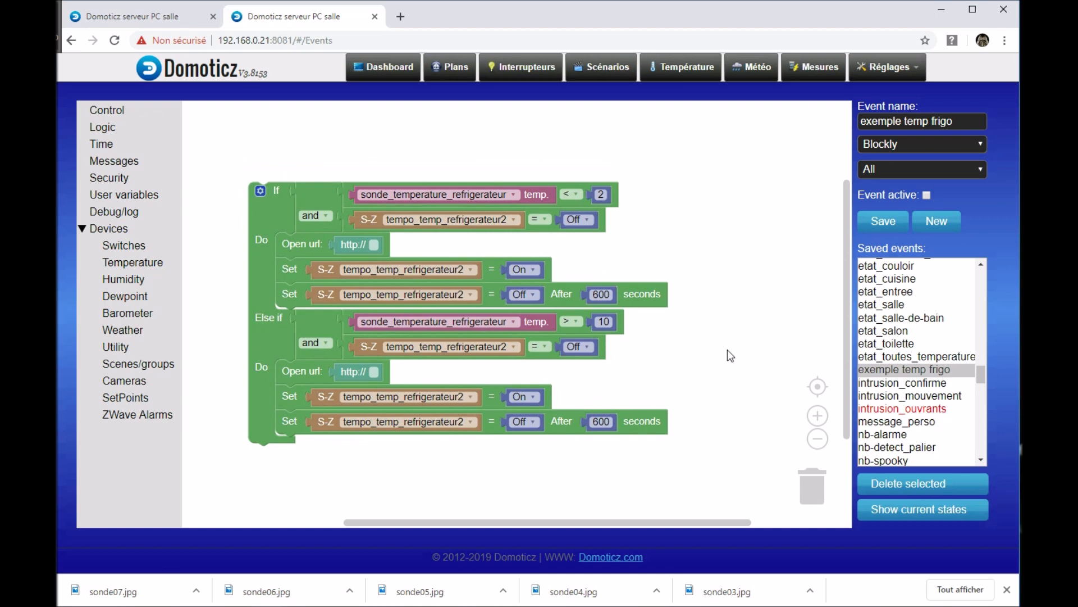
left_click_drag(730, 346, 733, 328)
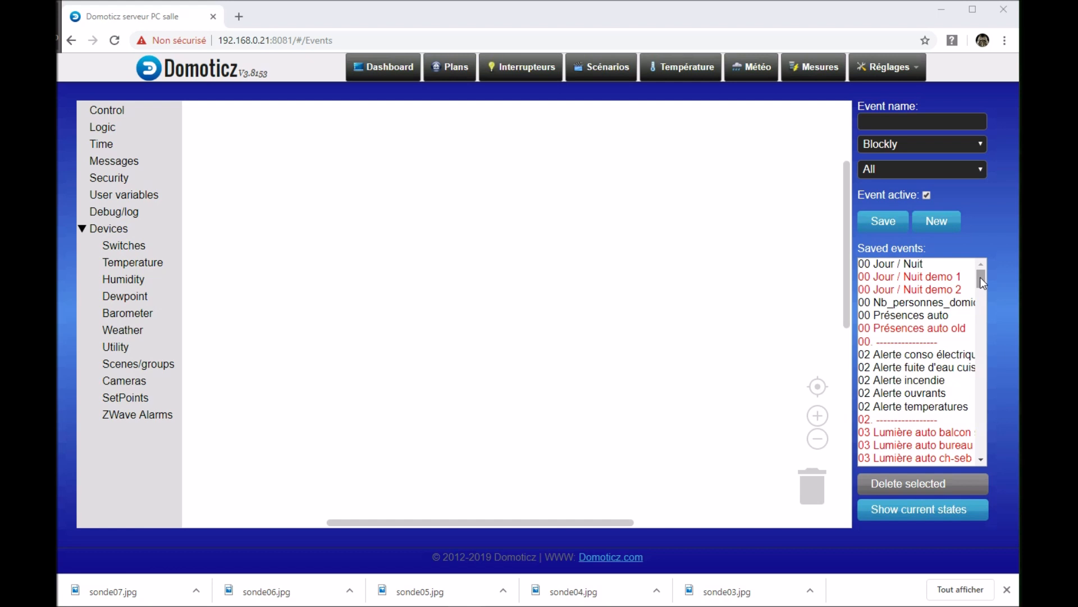
Step: Open the saved event "02 Alerte temperatures" and look through all its alert branches
left_click_drag(979, 277, 984, 281)
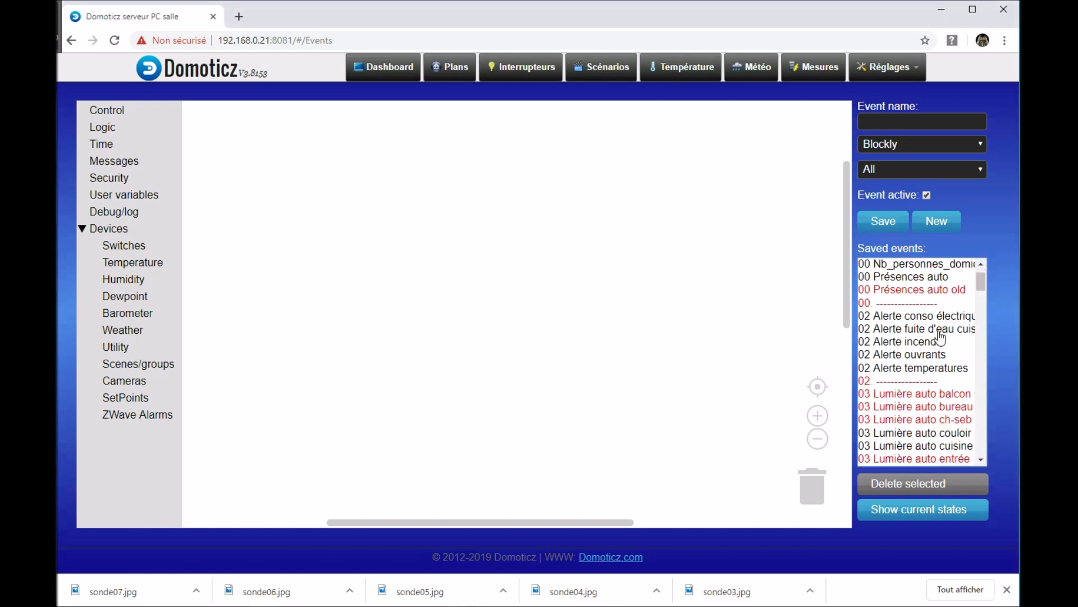
left_click(924, 369)
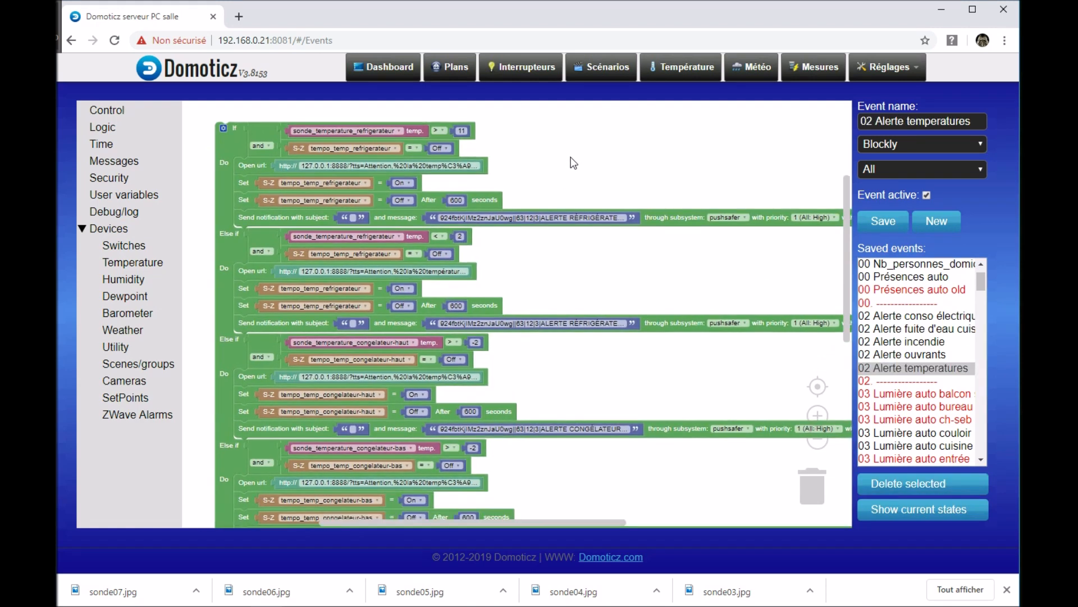
scroll(550, 187, "down", 1)
scroll(551, 187, "down", 3)
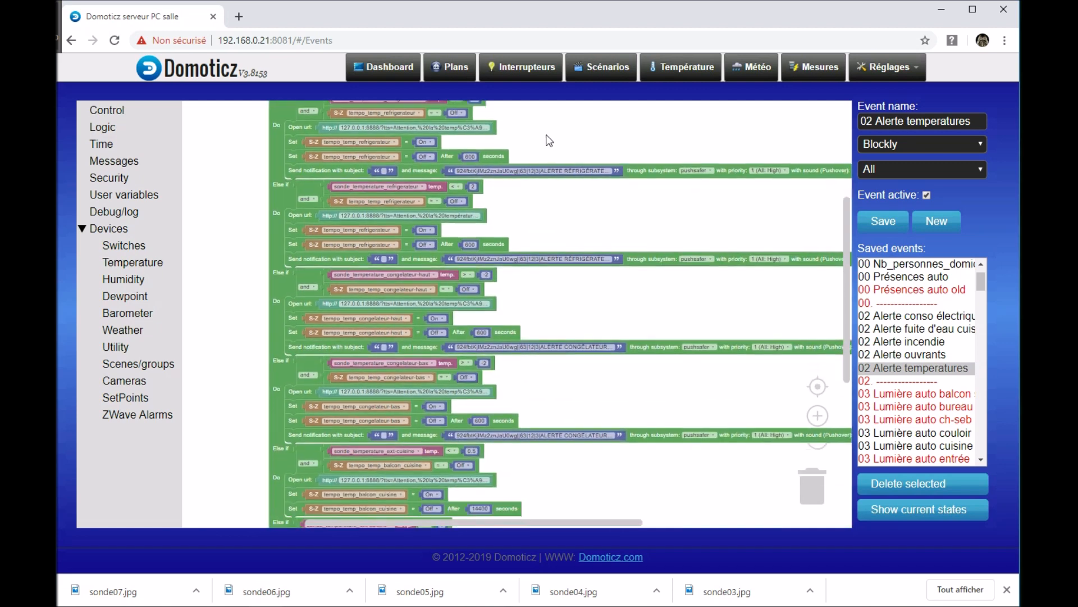
scroll(515, 238, "down", 3)
scroll(583, 404, "up", 2)
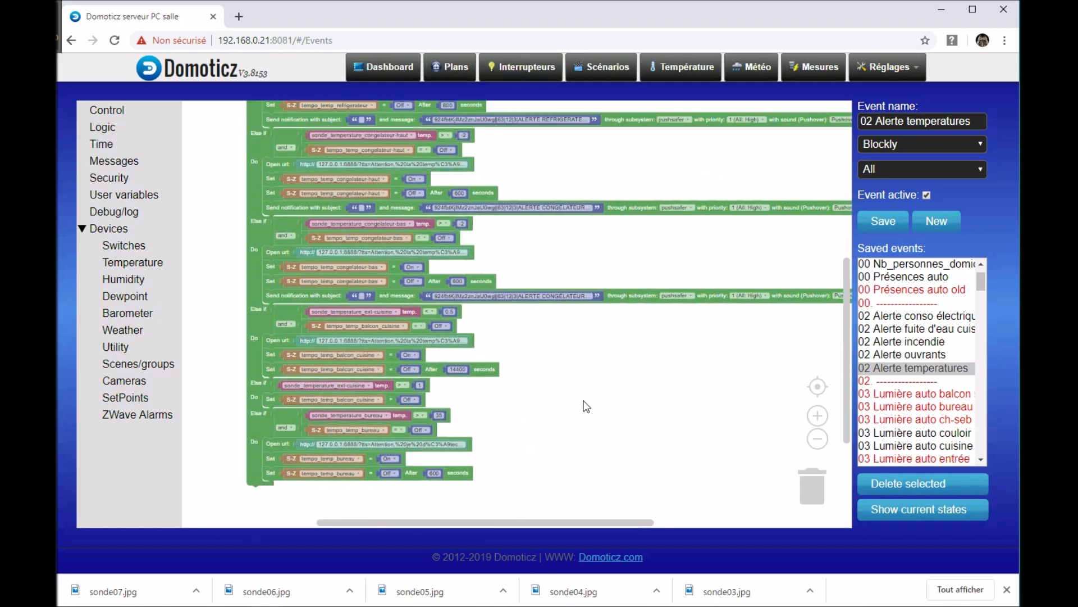
scroll(585, 406, "up", 3)
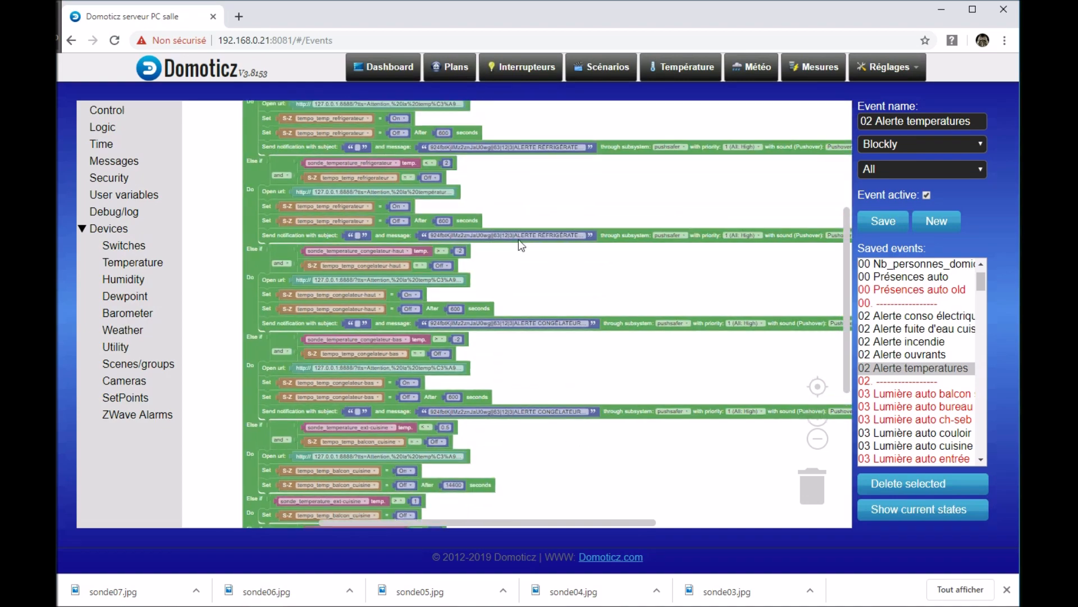
Step: Examine the refrigerator branches of the event up close, including their timer settings and notification blocks
left_click_drag(510, 193, 503, 399)
scroll(460, 286, "up", 2)
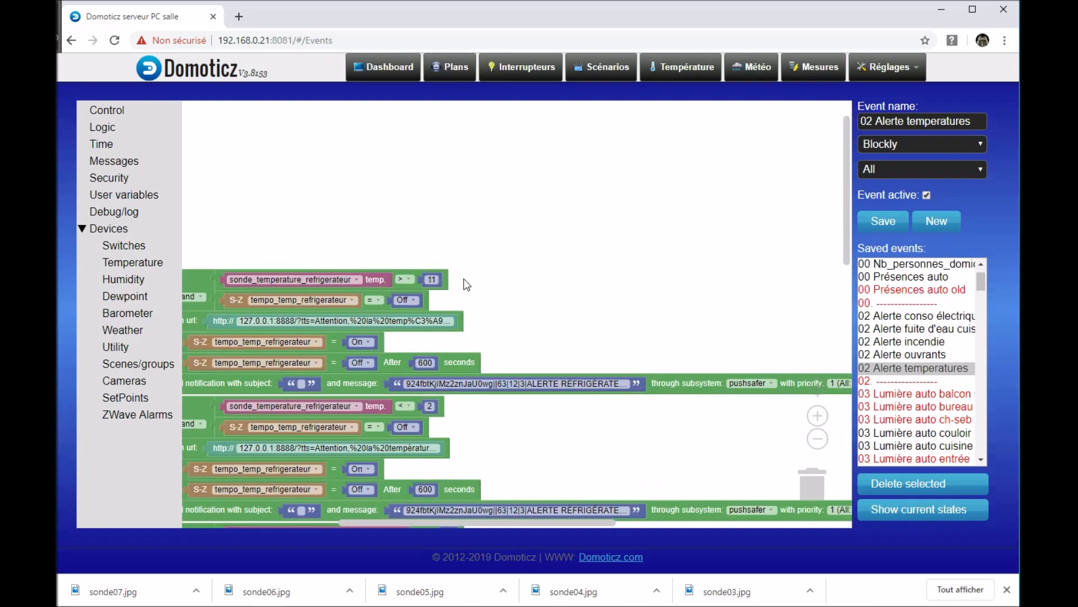
scroll(508, 284, "up", 2)
left_click_drag(505, 301, 723, 248)
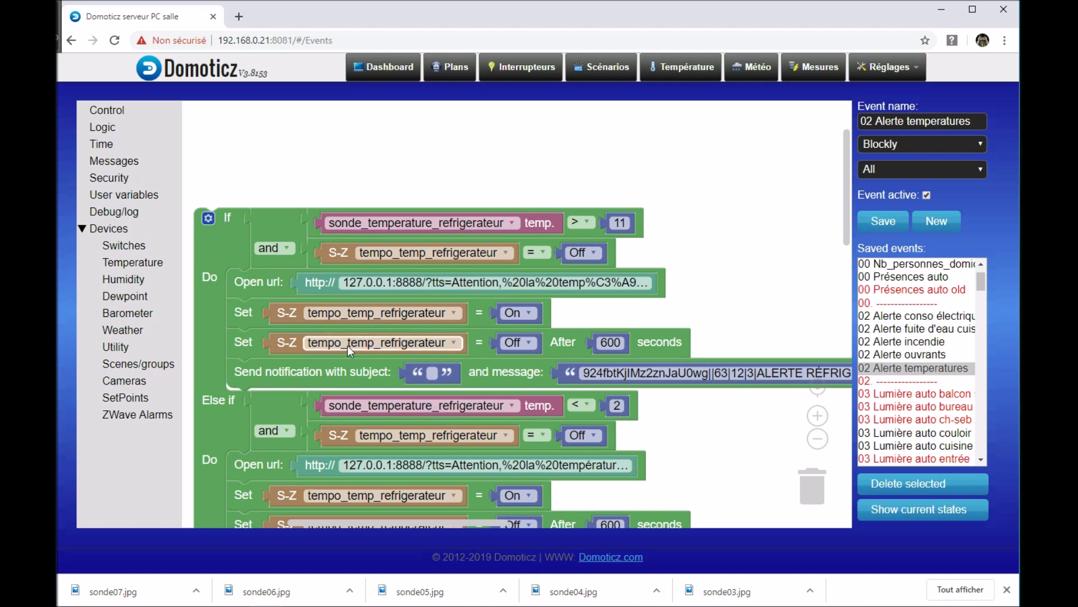
left_click_drag(278, 375, 278, 376)
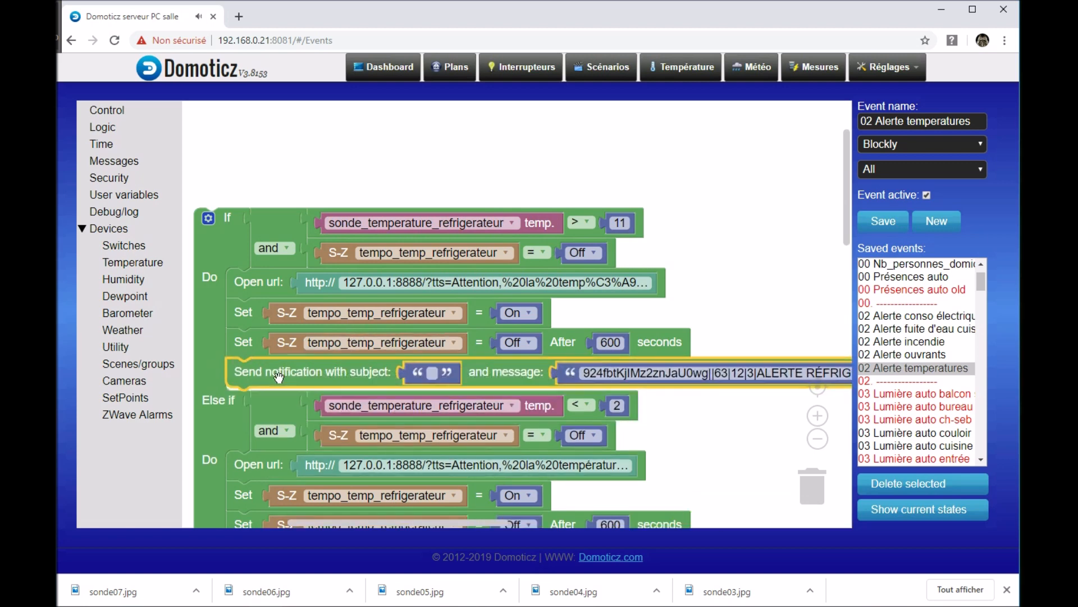
left_click_drag(718, 440, 701, 379)
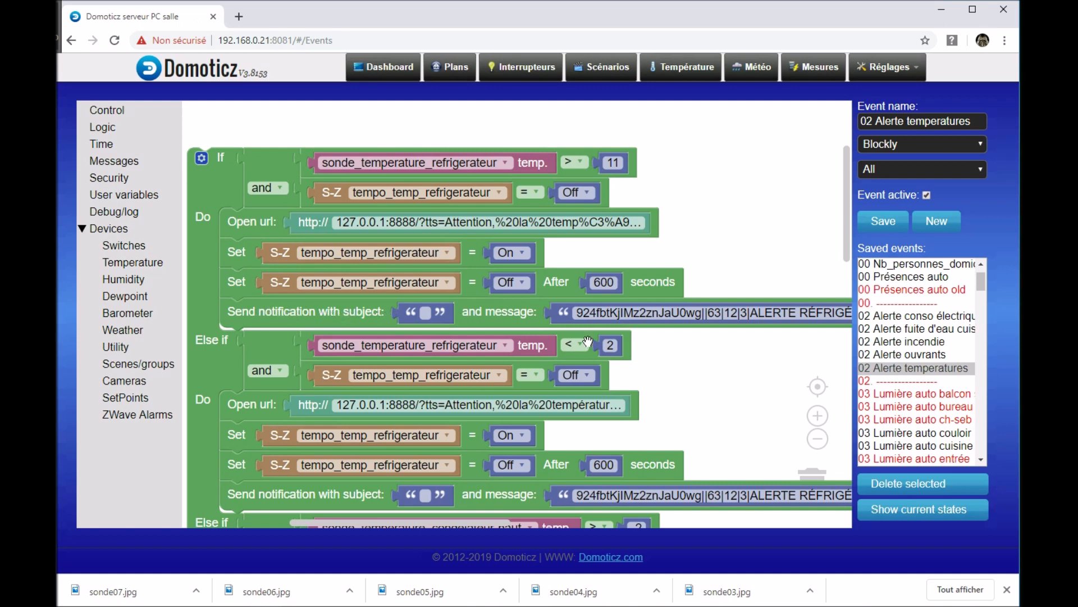
Step: Review the refrigerator branches' high and low temperature thresholds together with their tempo_temp_refrigerateur conditions
left_click_drag(689, 369, 754, 354)
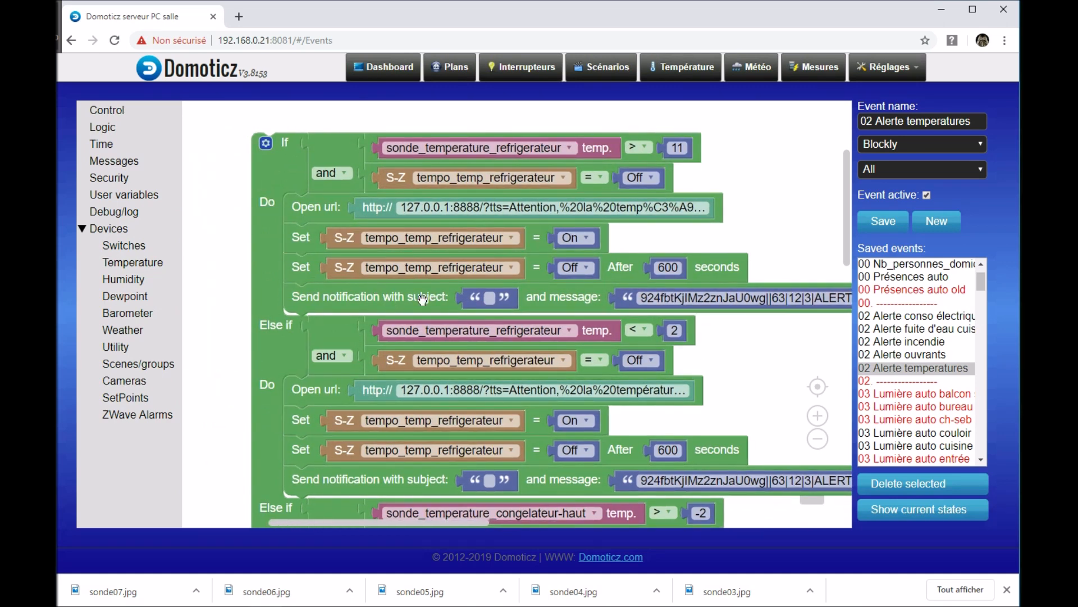
left_click_drag(768, 350, 704, 379)
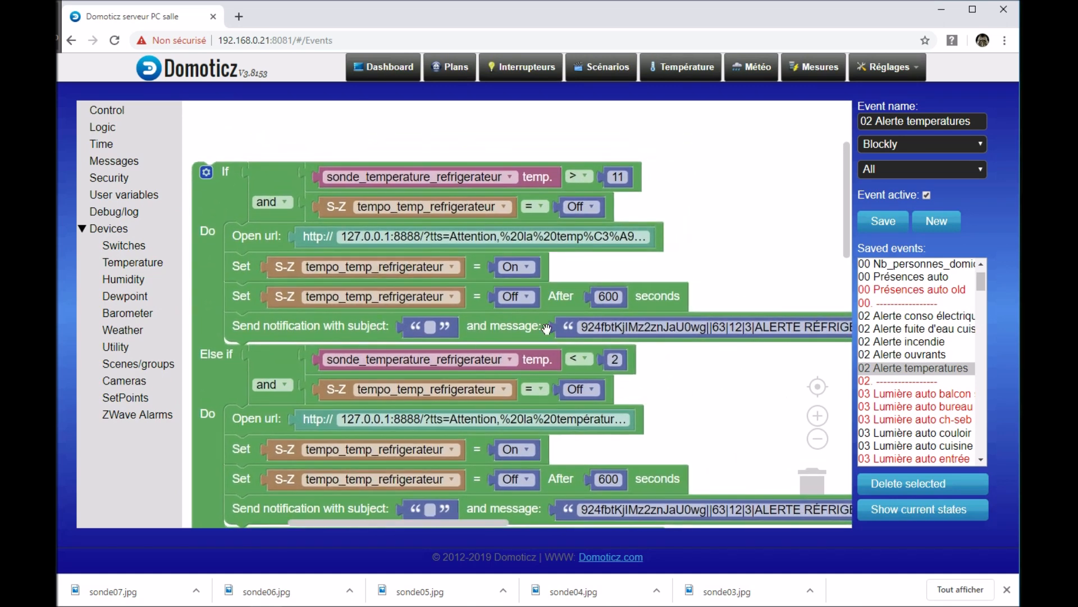
left_click_drag(741, 369, 776, 396)
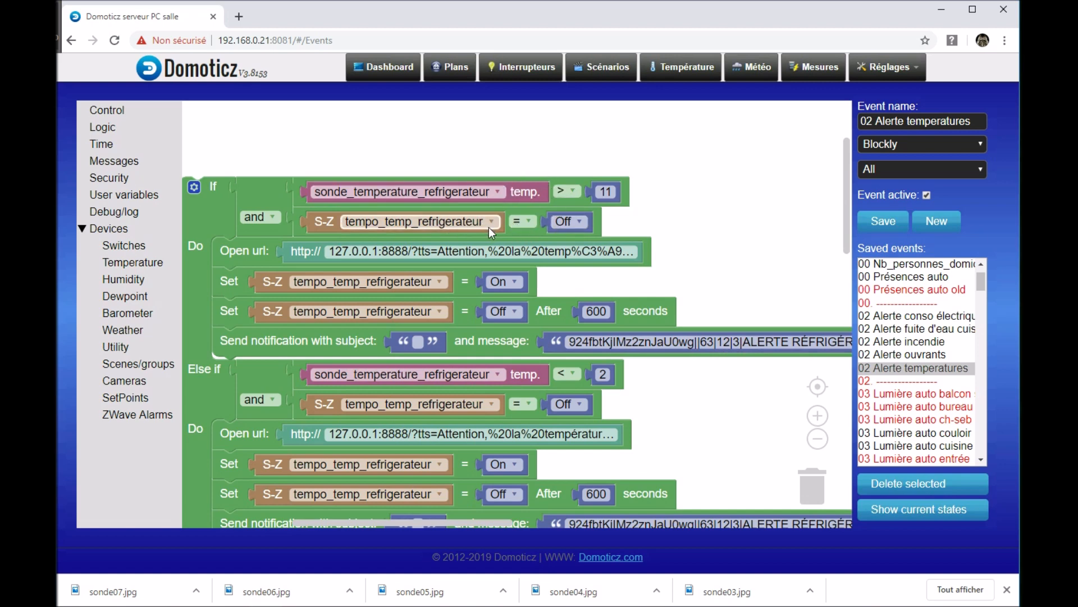
left_click(606, 192)
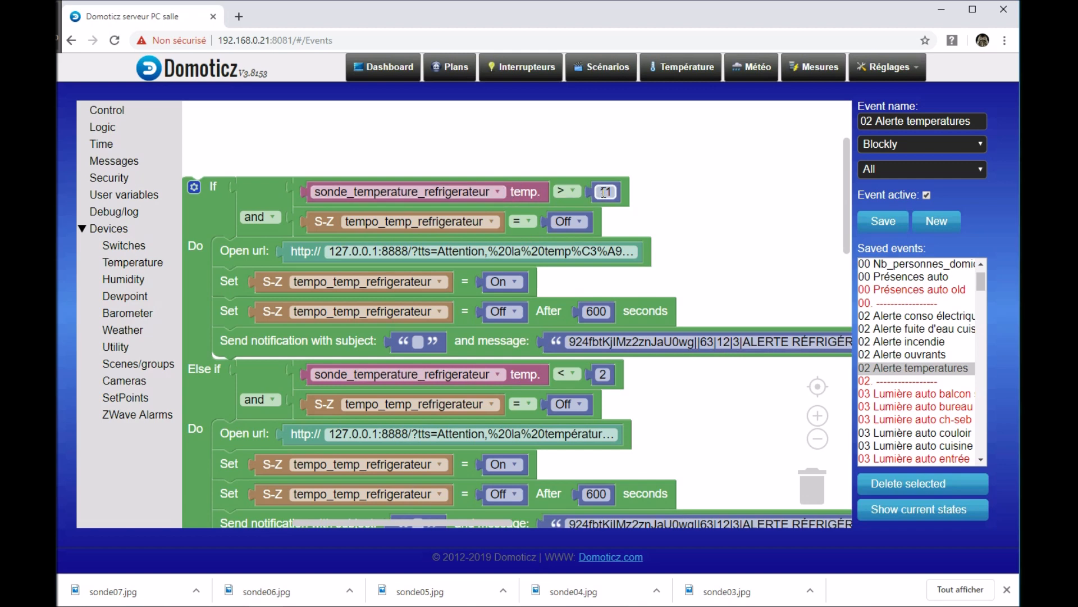
left_click(585, 193)
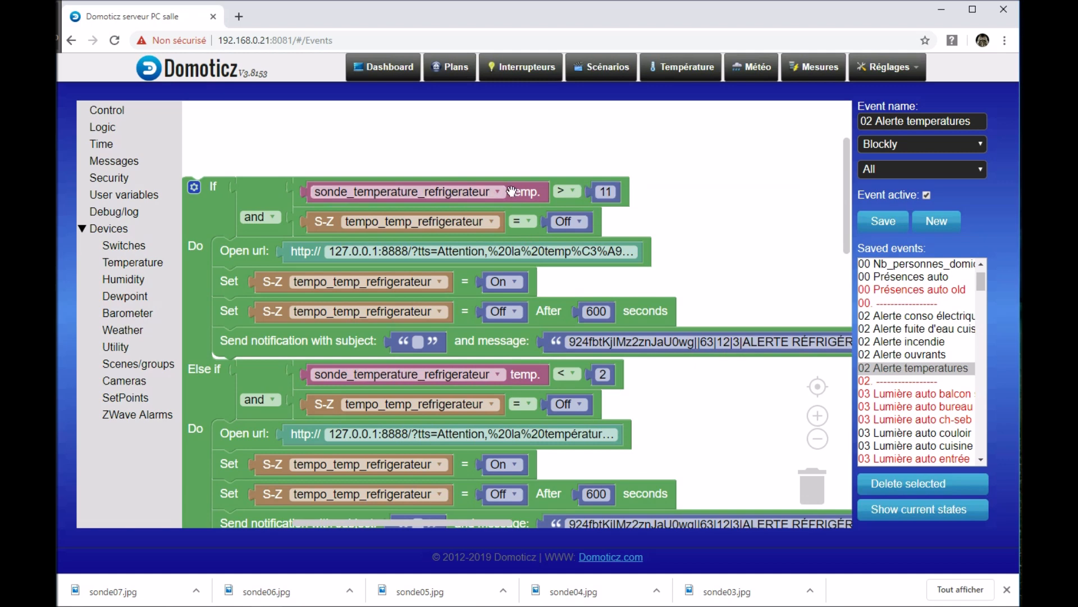
left_click_drag(667, 231, 656, 205)
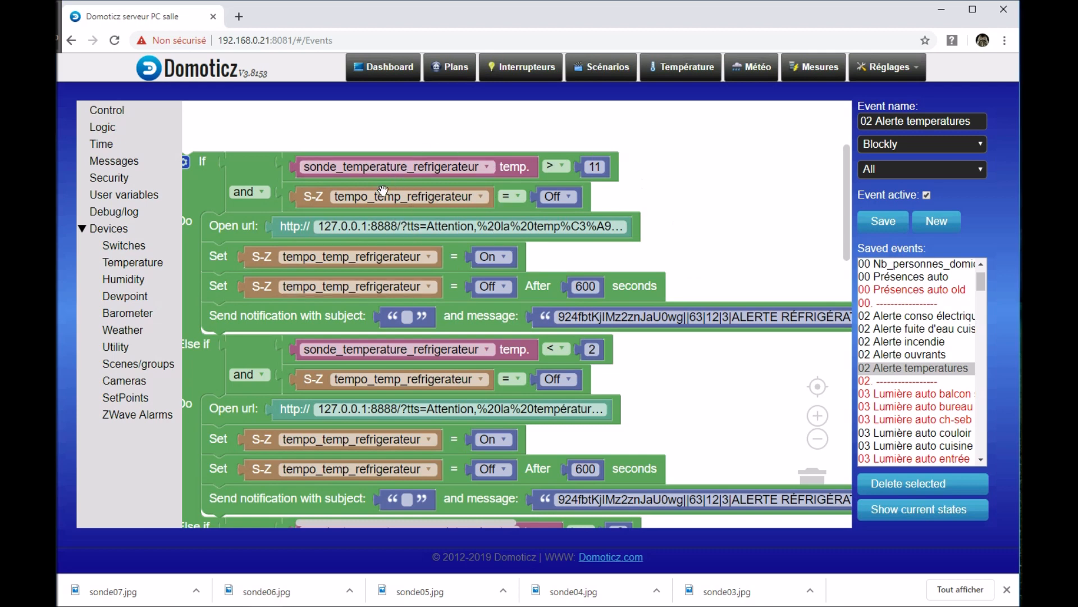
left_click_drag(698, 270, 758, 200)
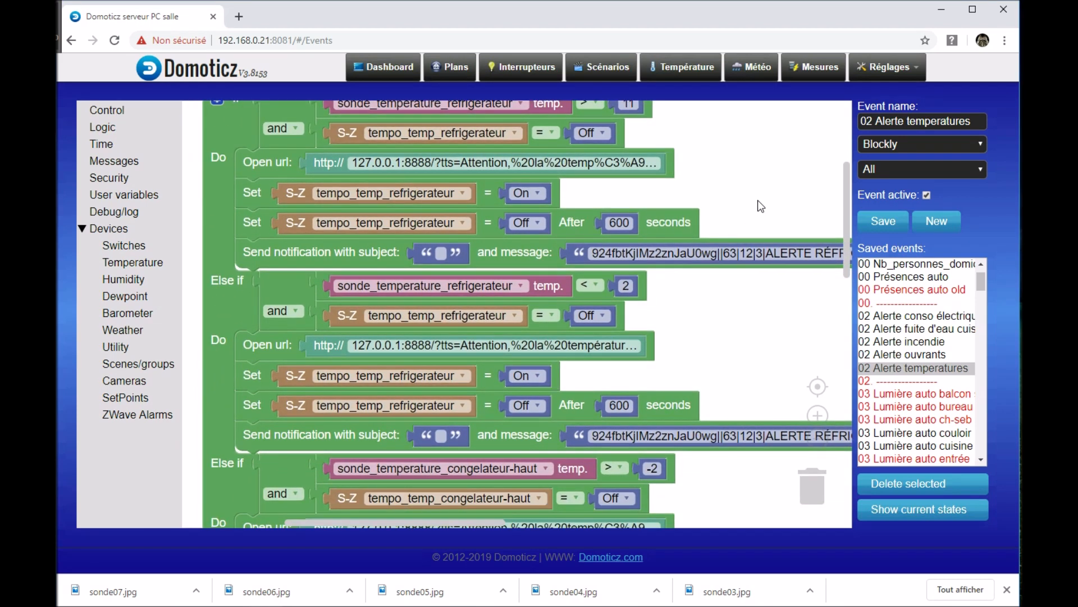
scroll(713, 299, "down", 2)
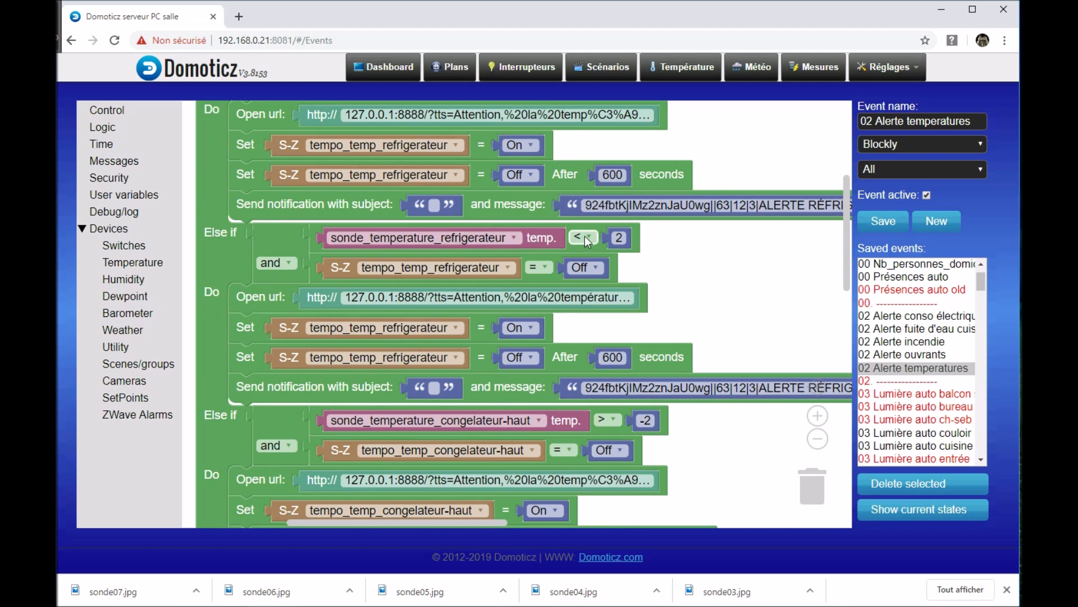
Step: Examine the congelateur-haut and congelateur-bas branches, comparing their temperature thresholds, timer switches and notifications with the refrigerator branches
left_click_drag(697, 298, 628, 159)
left_click_drag(681, 368, 767, 264)
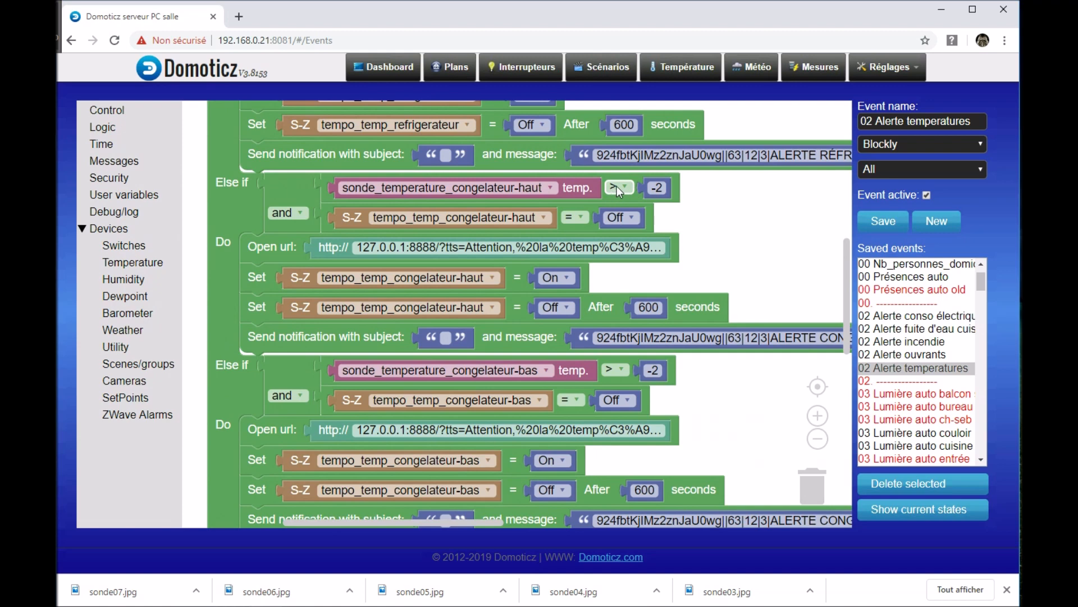
left_click(658, 189)
left_click_drag(736, 419, 718, 363)
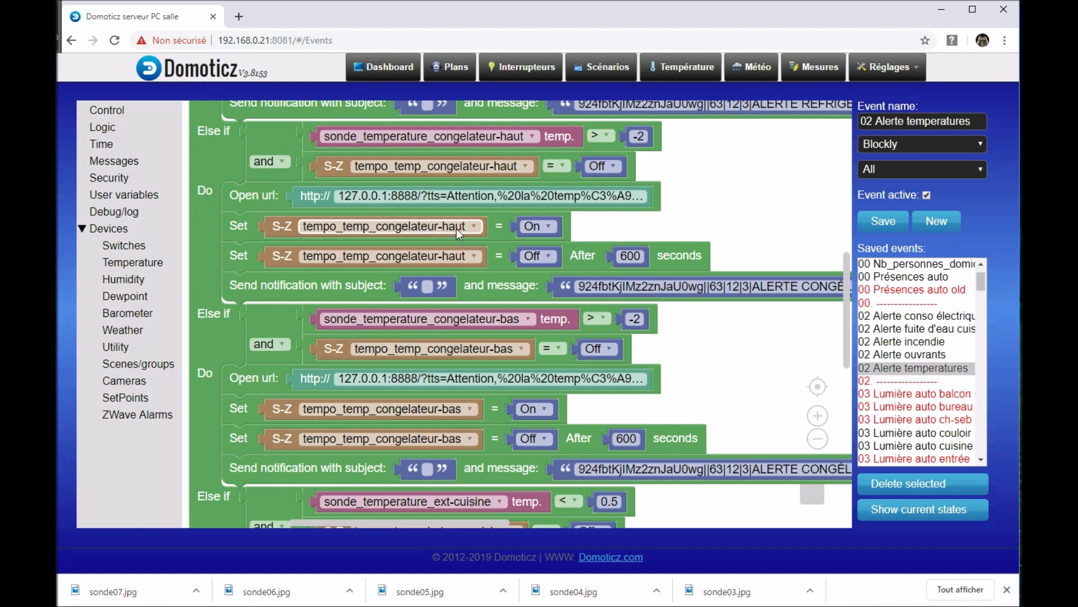
left_click_drag(701, 200, 689, 329)
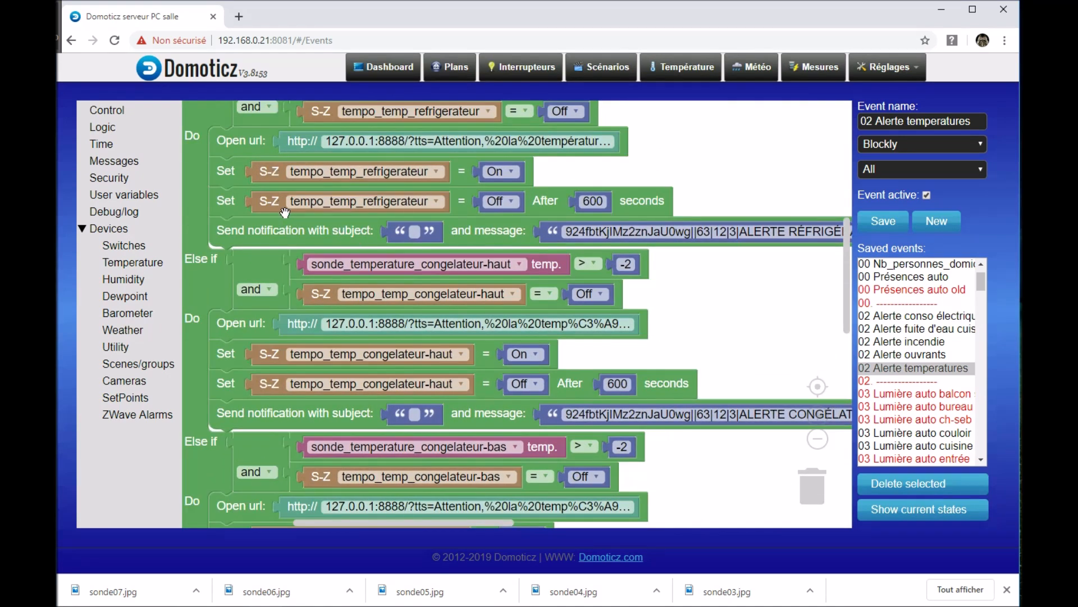
left_click_drag(681, 355, 711, 229)
left_click(289, 299)
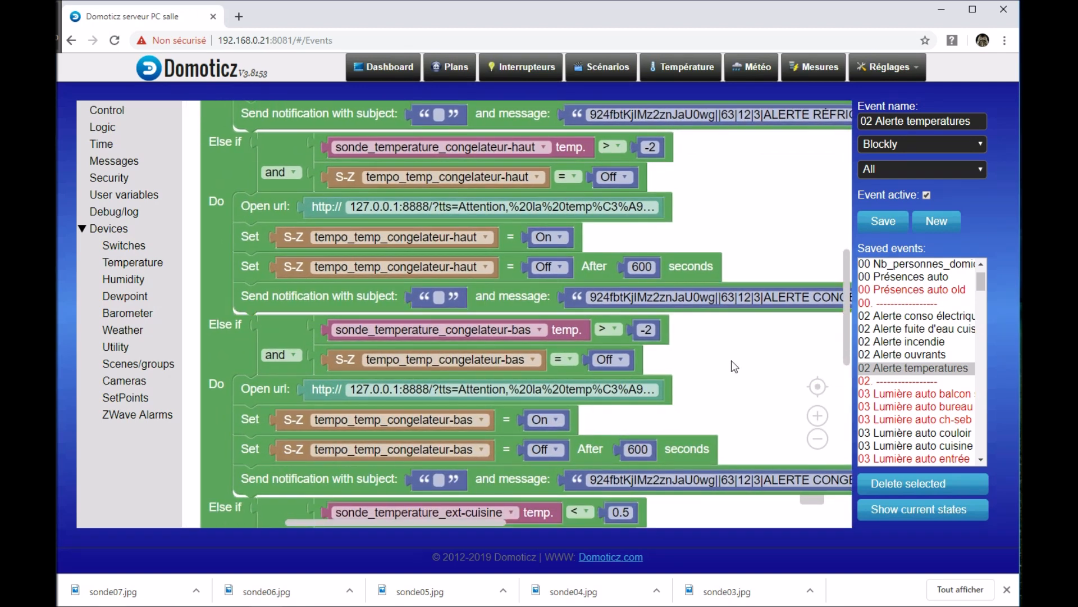
left_click_drag(732, 360, 730, 255)
left_click_drag(713, 302, 699, 272)
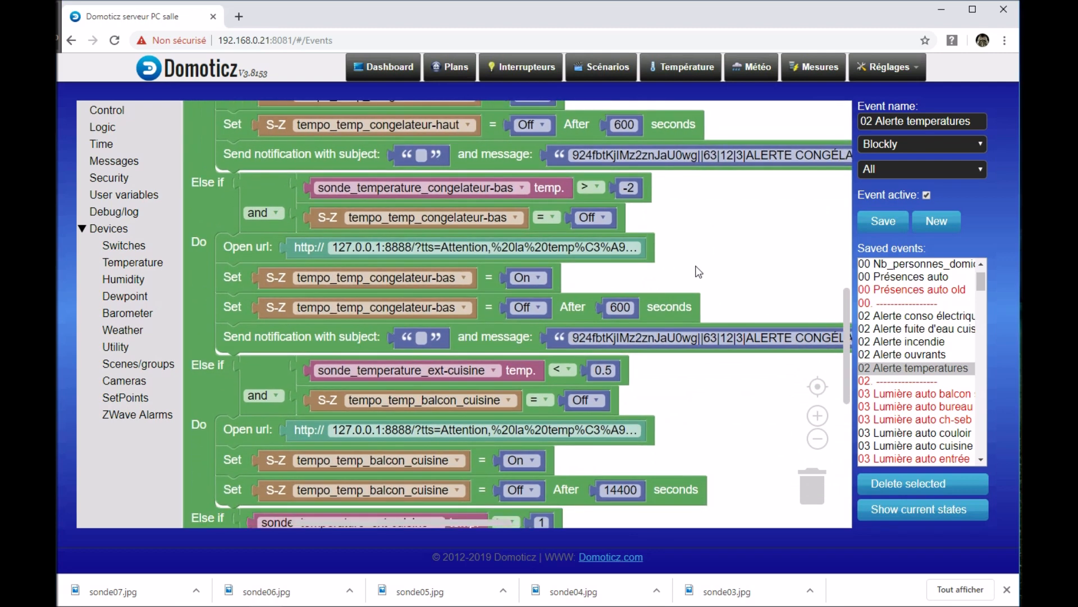
left_click_drag(743, 232, 754, 357)
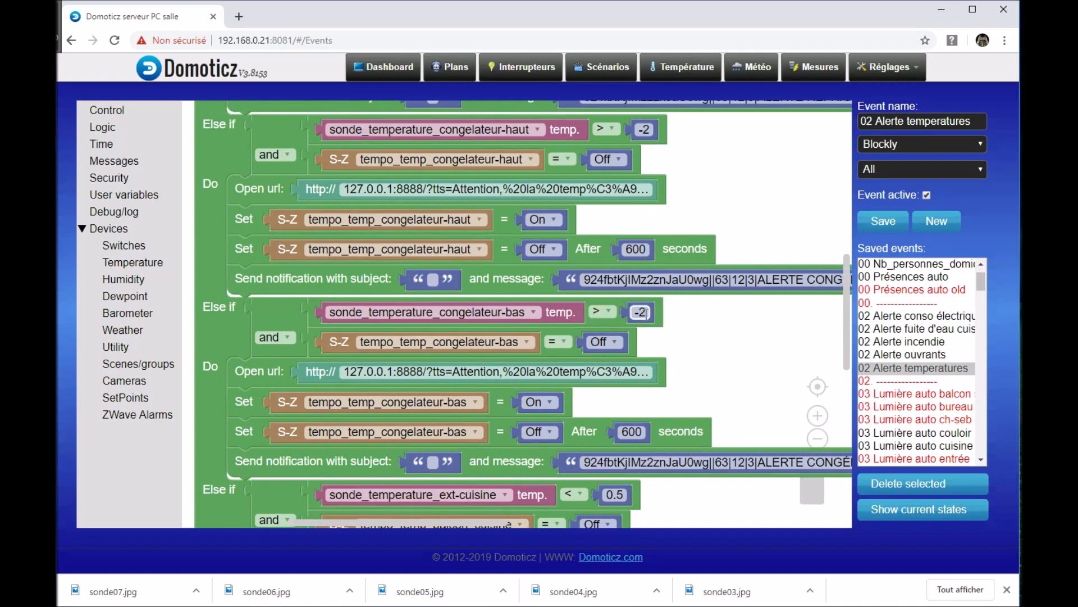
Step: Examine the two sonde_temperature_ext-cuisine branches, including their thresholds and the tempo_temp_balcon_cuisine timer actions
left_click_drag(768, 356, 734, 194)
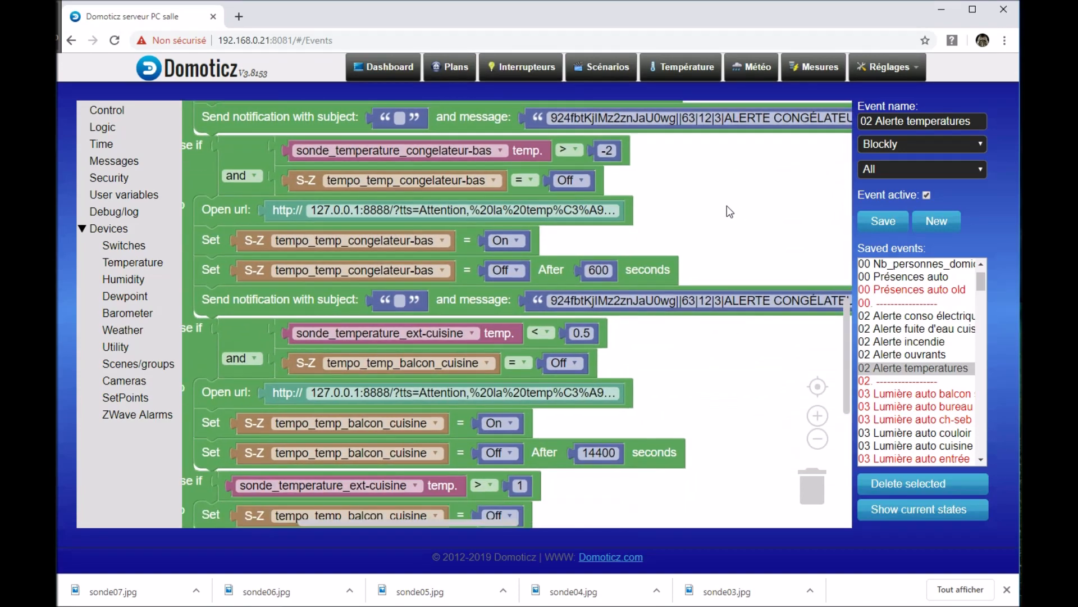
left_click_drag(717, 422, 739, 295)
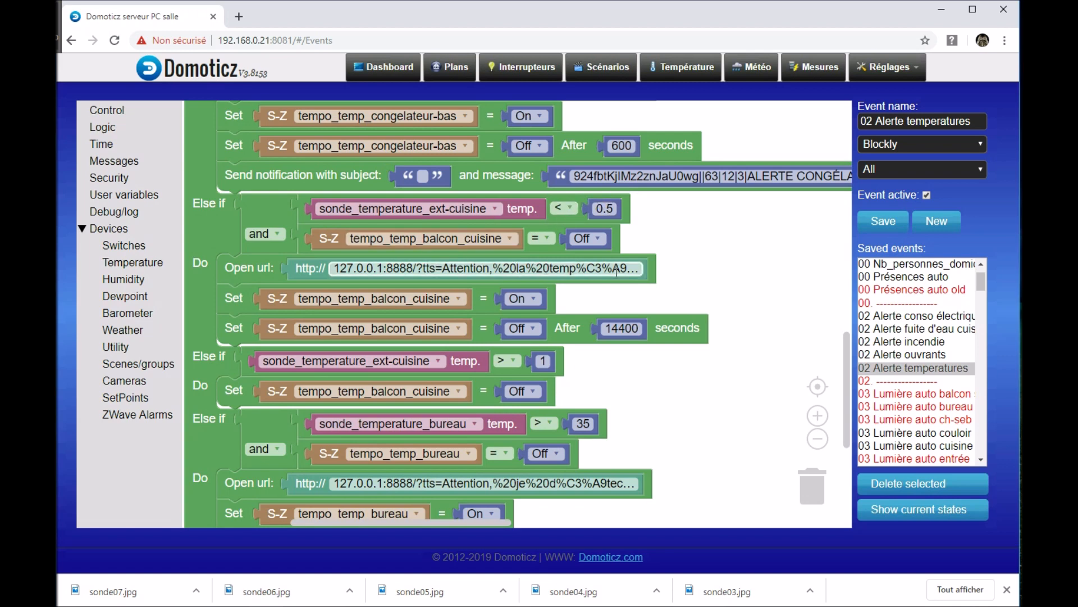
left_click_drag(738, 293, 744, 238)
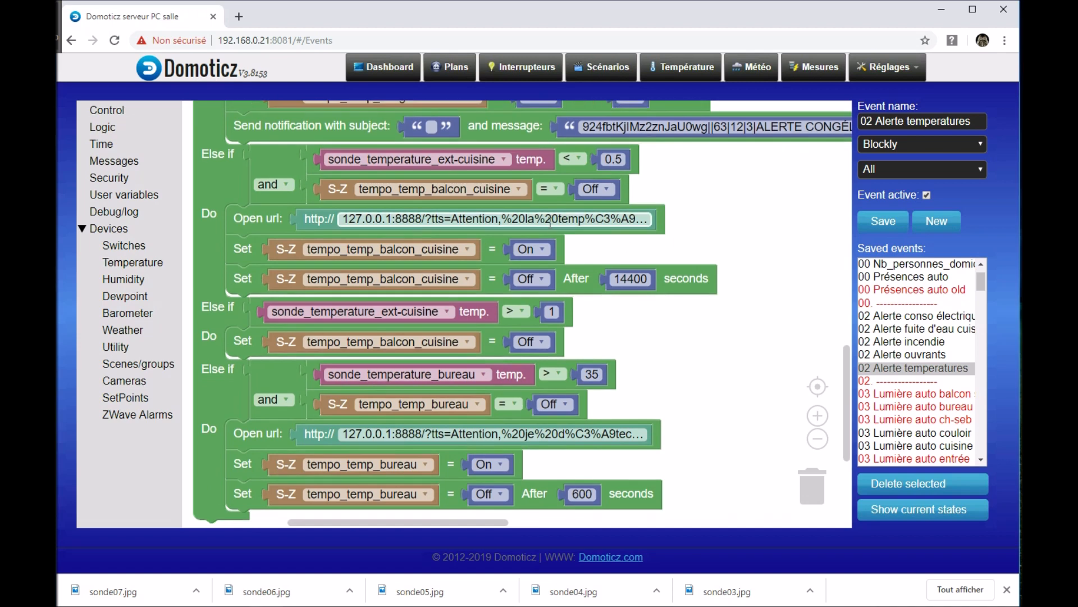
left_click_drag(718, 229, 752, 247)
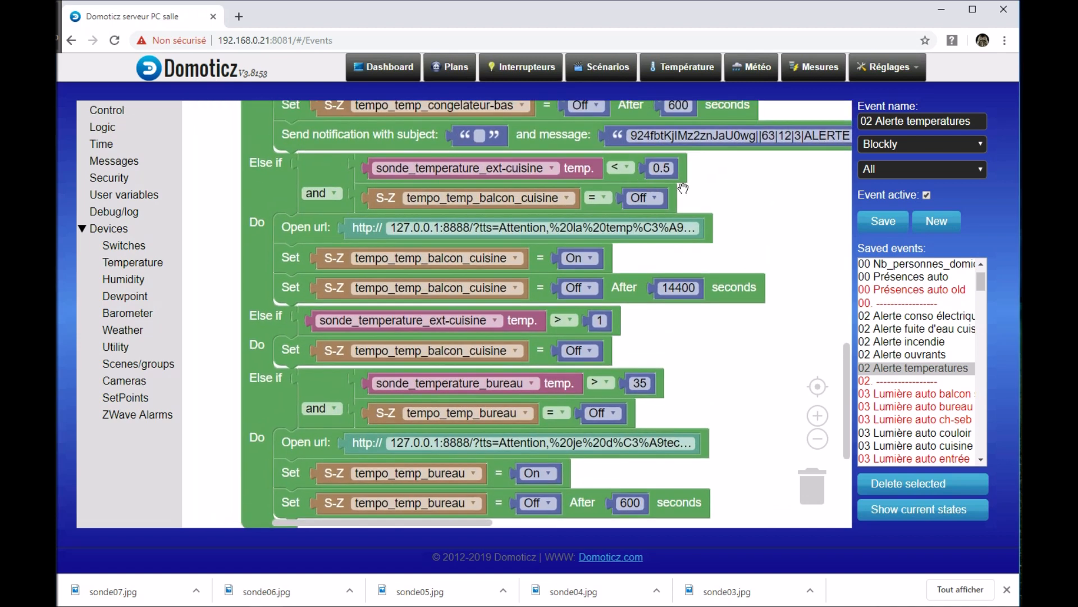
Step: Examine the sonde_temperature_bureau branch at the end of the event, including its threshold, spoken alert URL and timer switch actions
left_click_drag(747, 363, 731, 239)
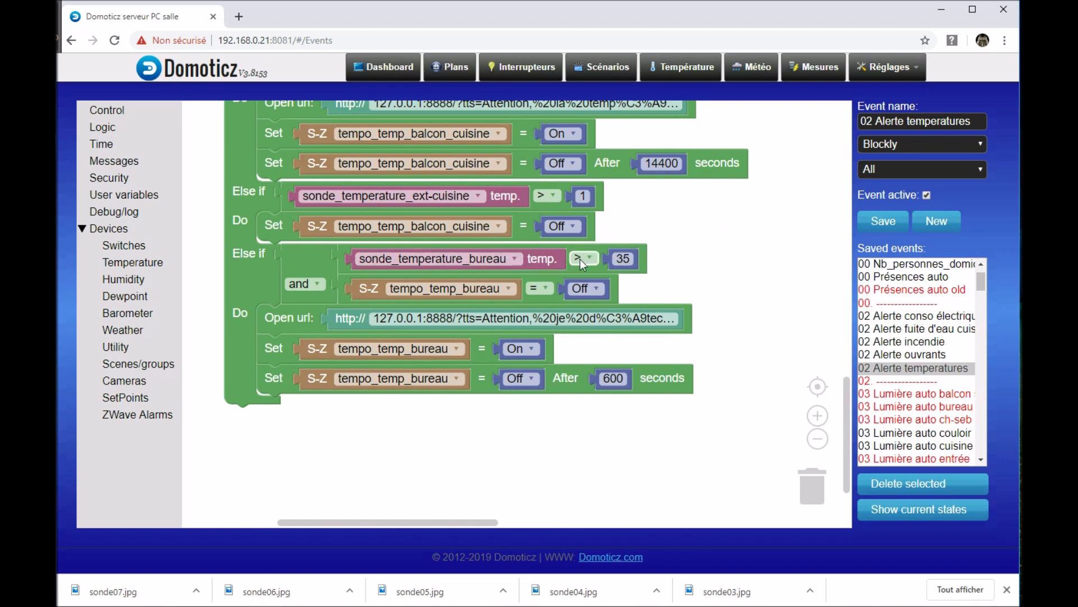
left_click_drag(676, 261, 670, 231)
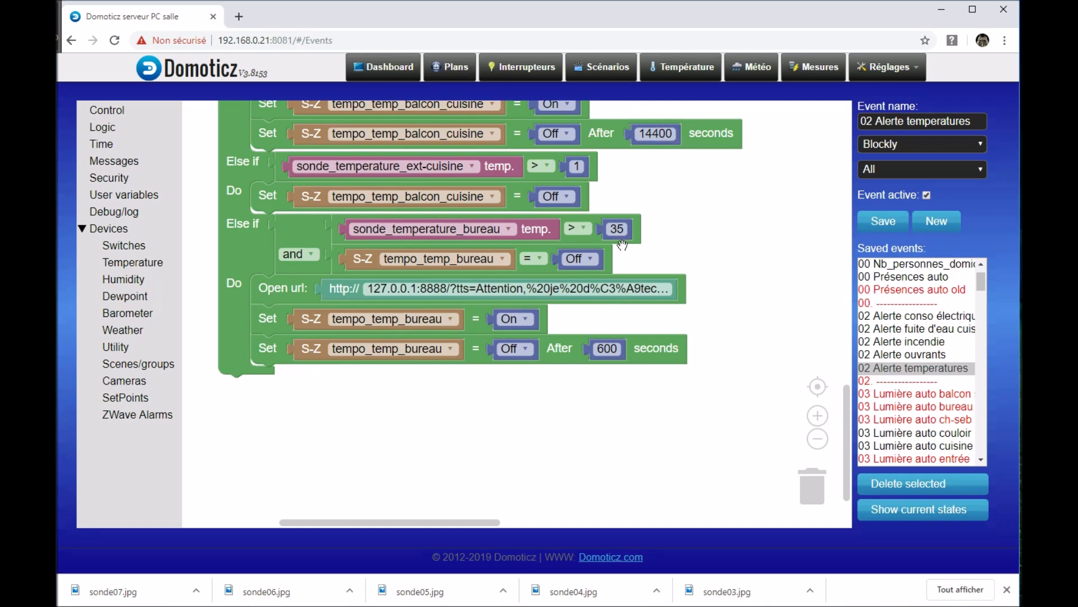
left_click_drag(679, 241, 695, 312)
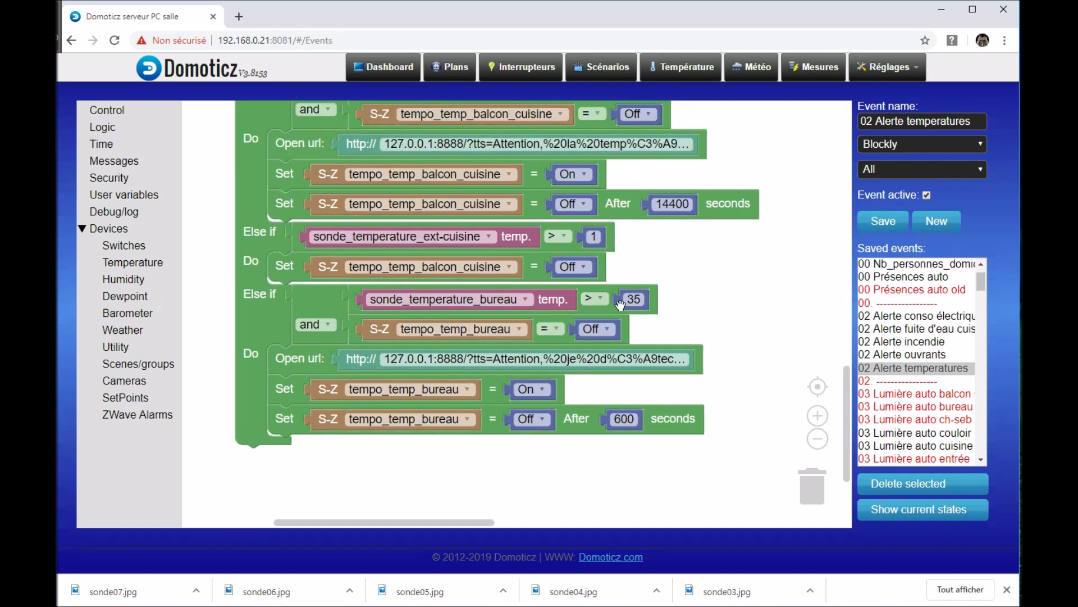
left_click(640, 300)
key("Return")
left_click_drag(561, 470, 568, 411)
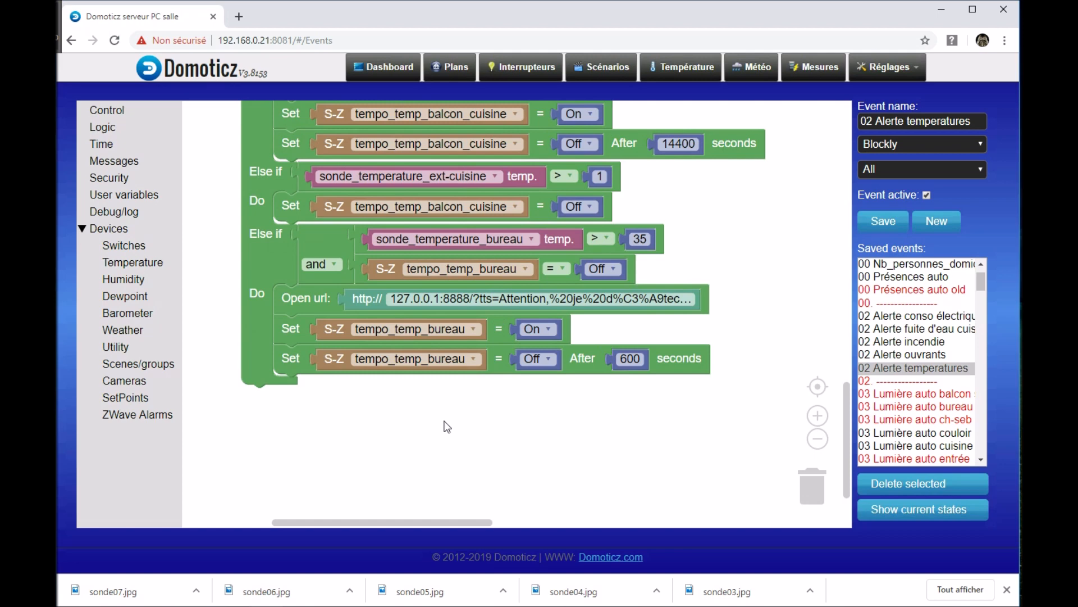
left_click_drag(446, 427, 449, 470)
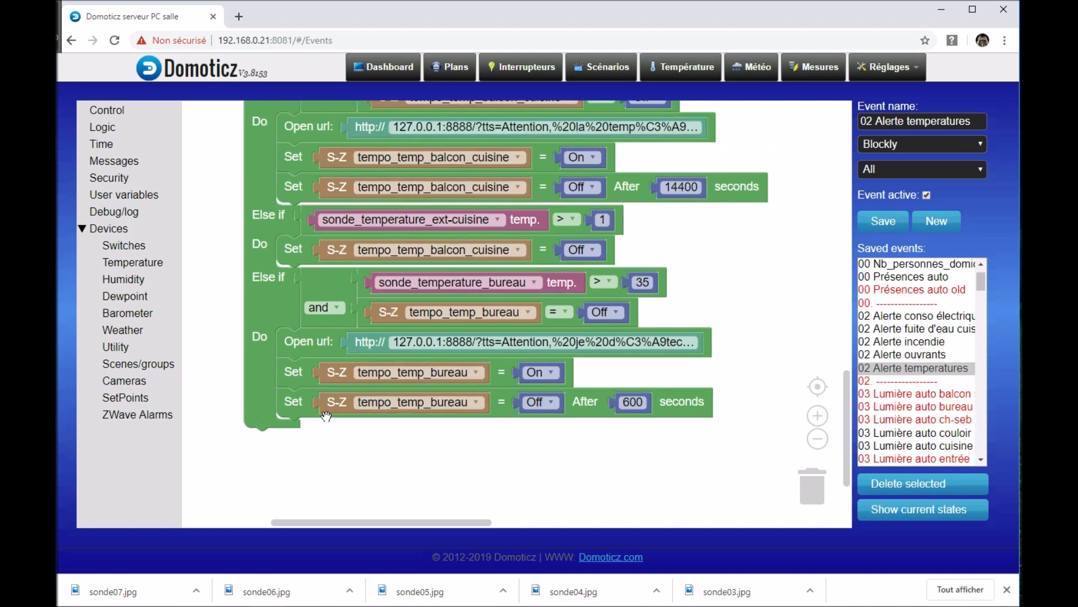
left_click_drag(369, 459, 396, 488)
Step: Look over the whole temperature alert event at a reduced scale, back to its first refrigerator branch
left_click_drag(767, 308, 729, 469)
scroll(756, 297, "down", 1)
scroll(759, 302, "down", 2)
left_click_drag(759, 302, 571, 413)
left_click_drag(622, 281, 586, 486)
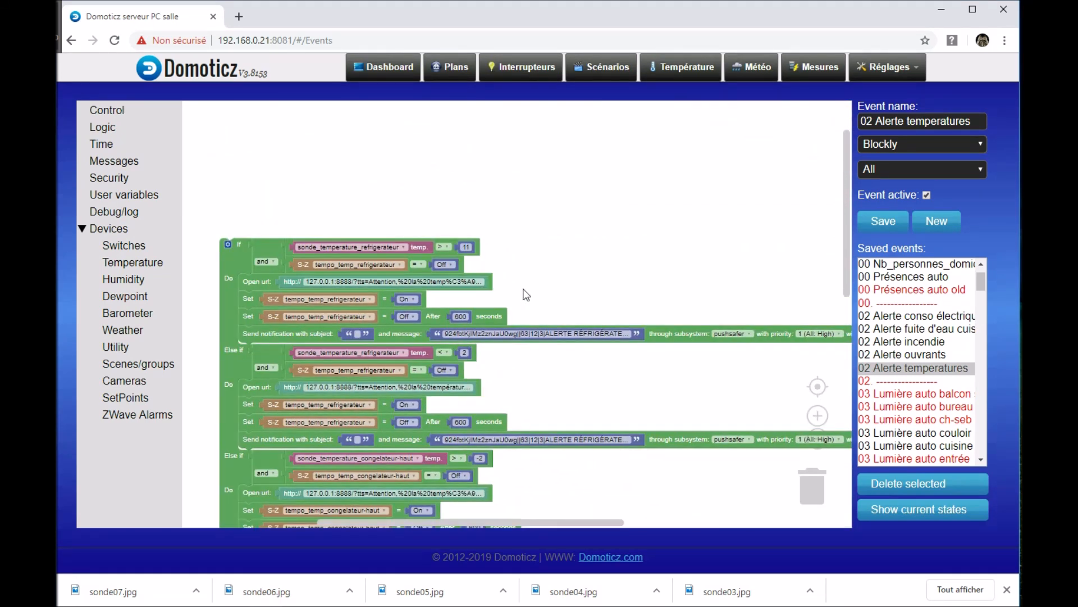
left_click_drag(575, 260, 583, 232)
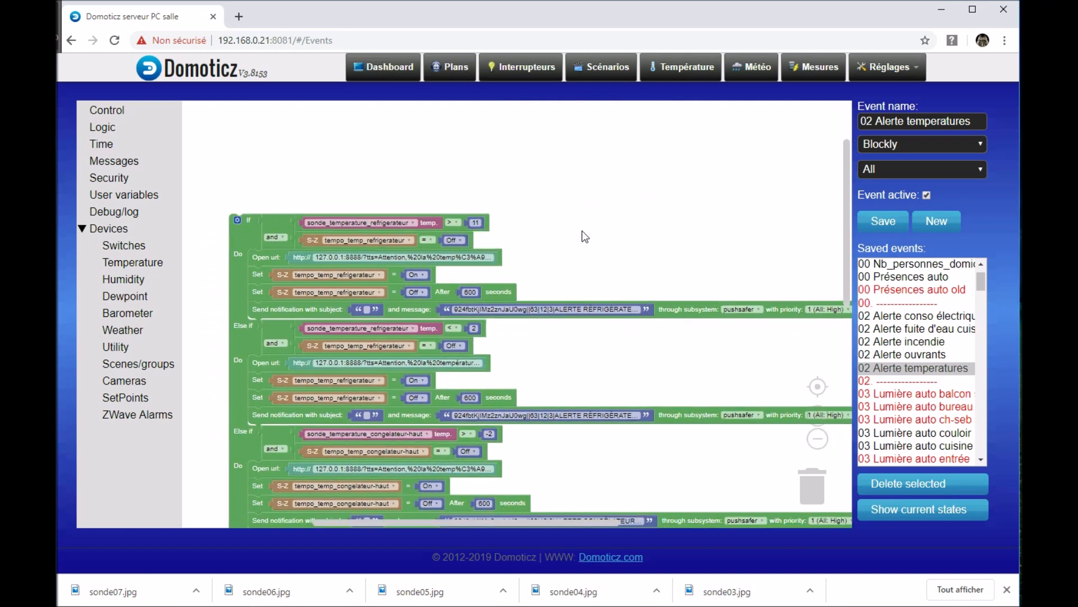